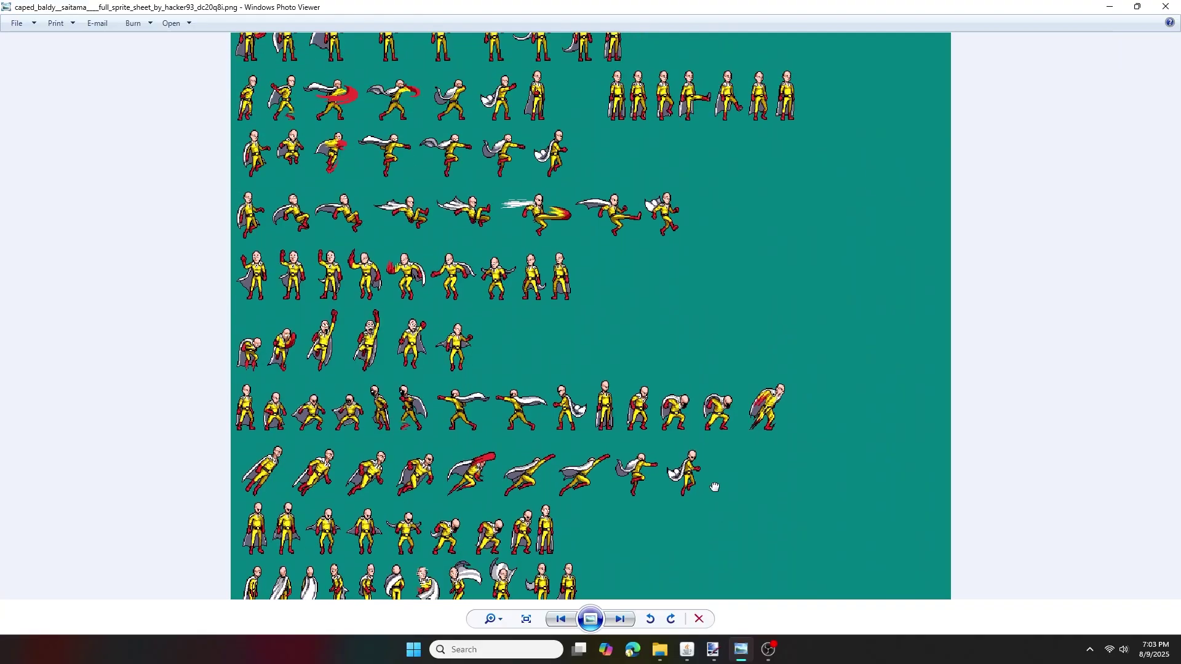
scroll(687, 511, "up", 4)
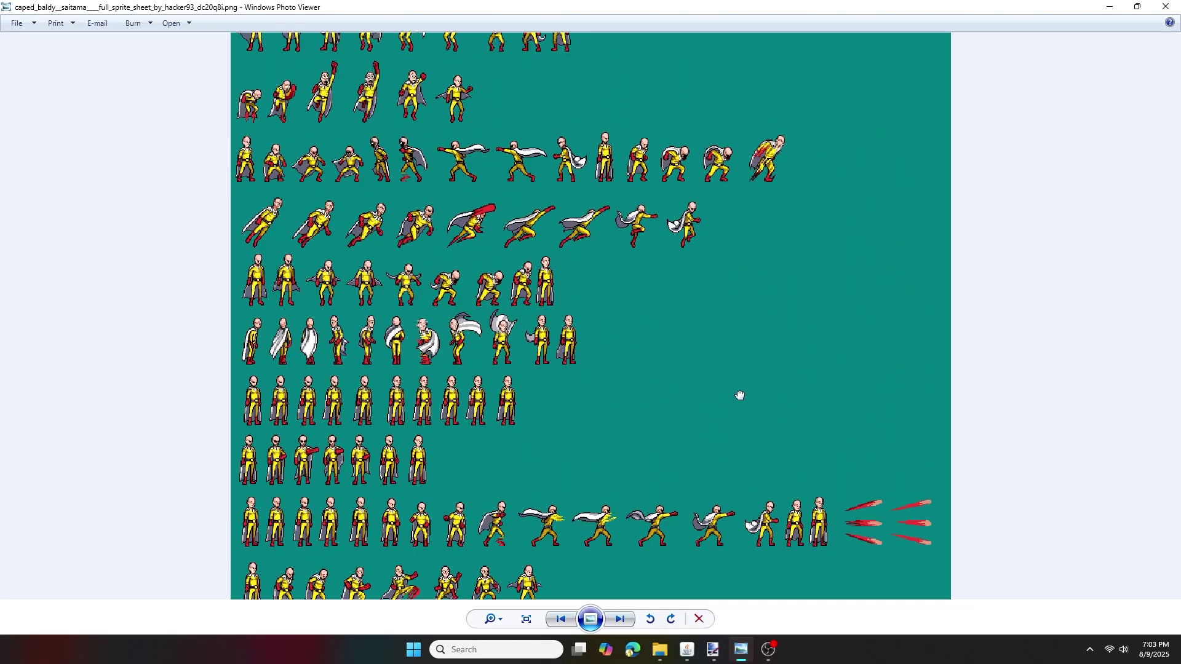
Scroll and pan up through the sprite sheet to view its top rows.
left_click_drag(738, 396, 709, 511)
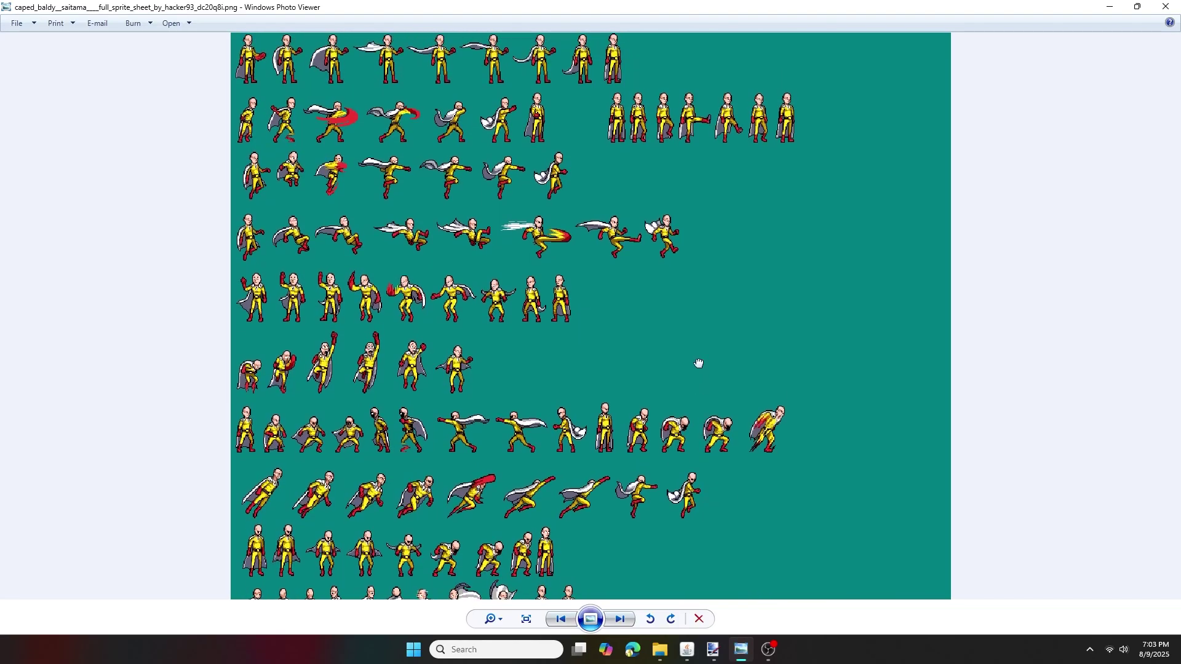
left_click_drag(699, 364, 688, 506)
left_click_drag(698, 361, 690, 517)
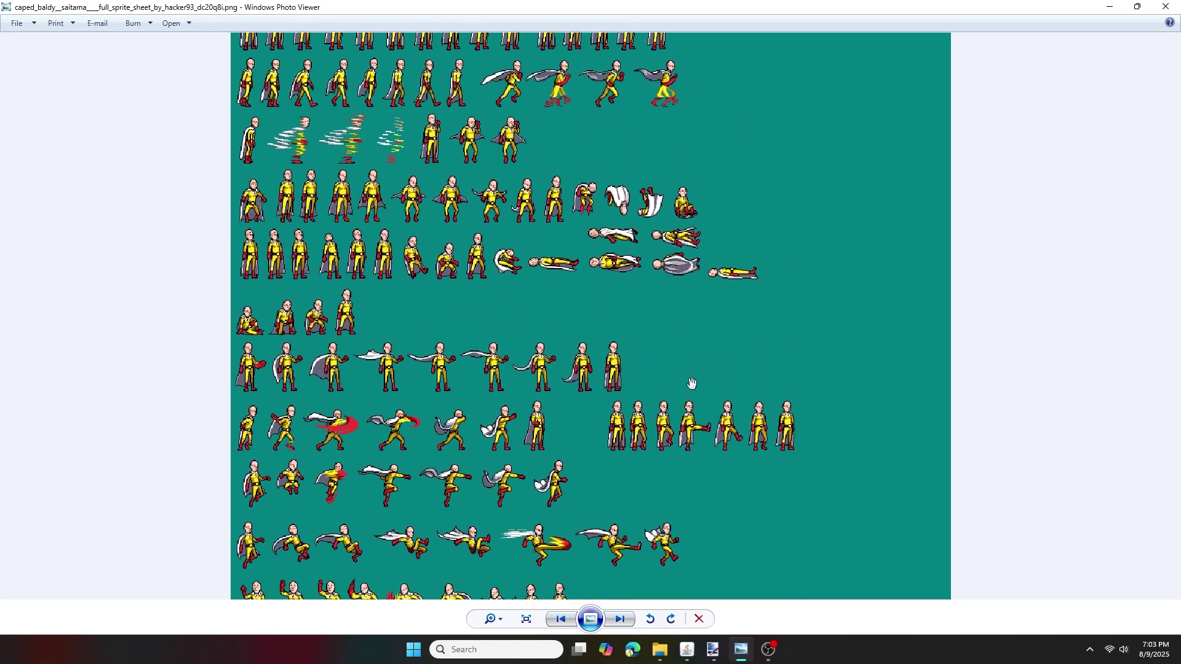
left_click_drag(690, 385, 680, 519)
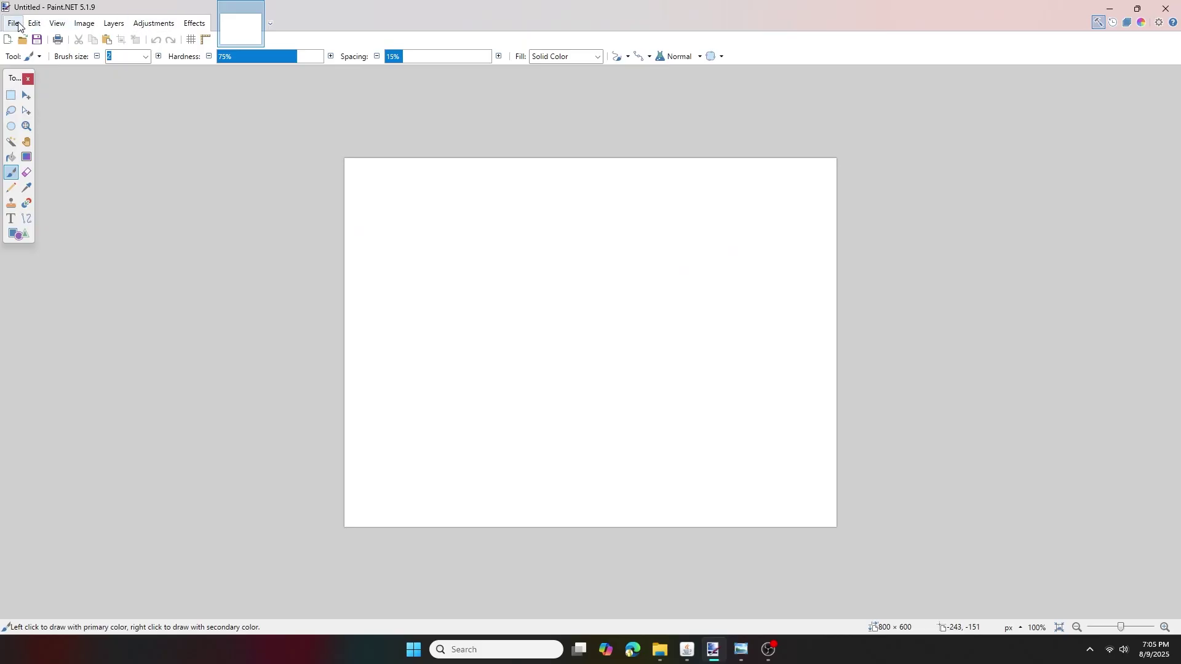
Open the caped_baldy Saitama sprite sheet PNG (934 × 2207) from the bcu stuff folder.
left_click(16, 22)
left_click(20, 56)
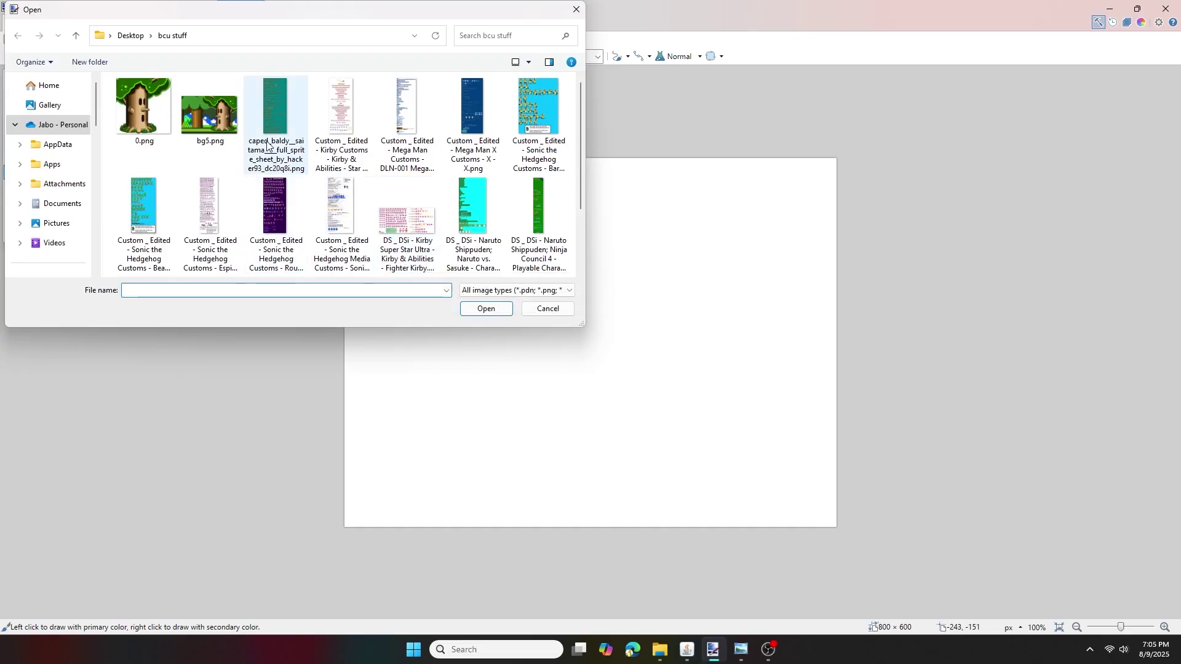
left_click(276, 110)
left_click(477, 310)
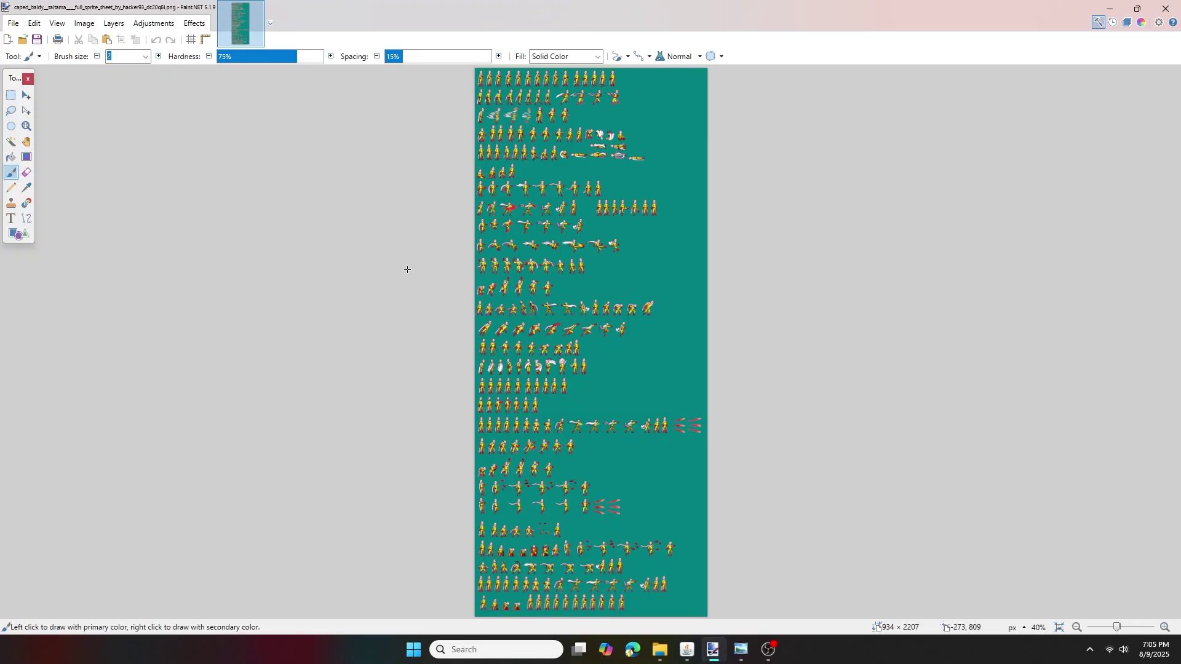
Erase the sheet's teal background to transparency using the Magic Wand.
left_click(12, 146)
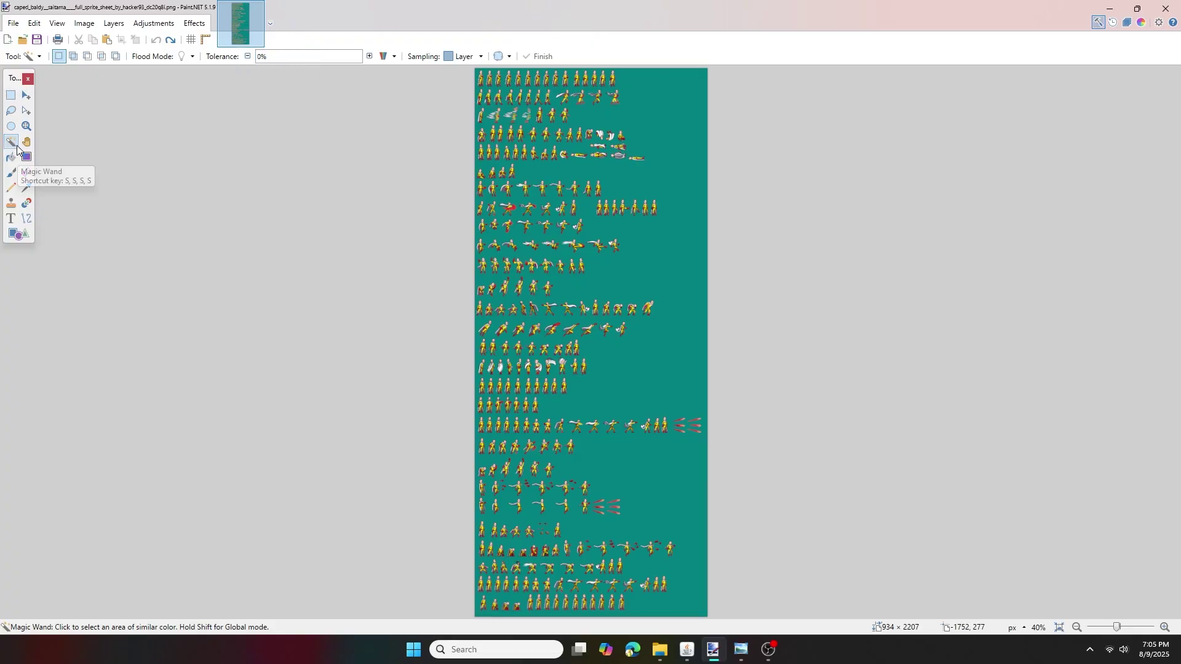
left_click(660, 355)
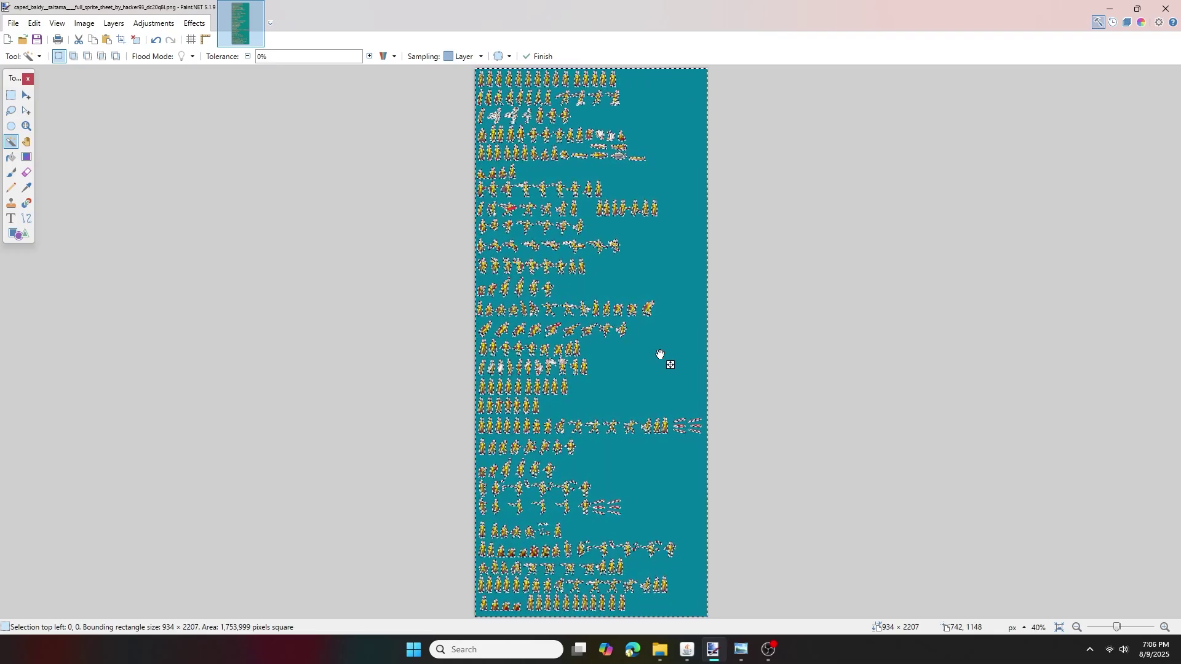
key("Delete")
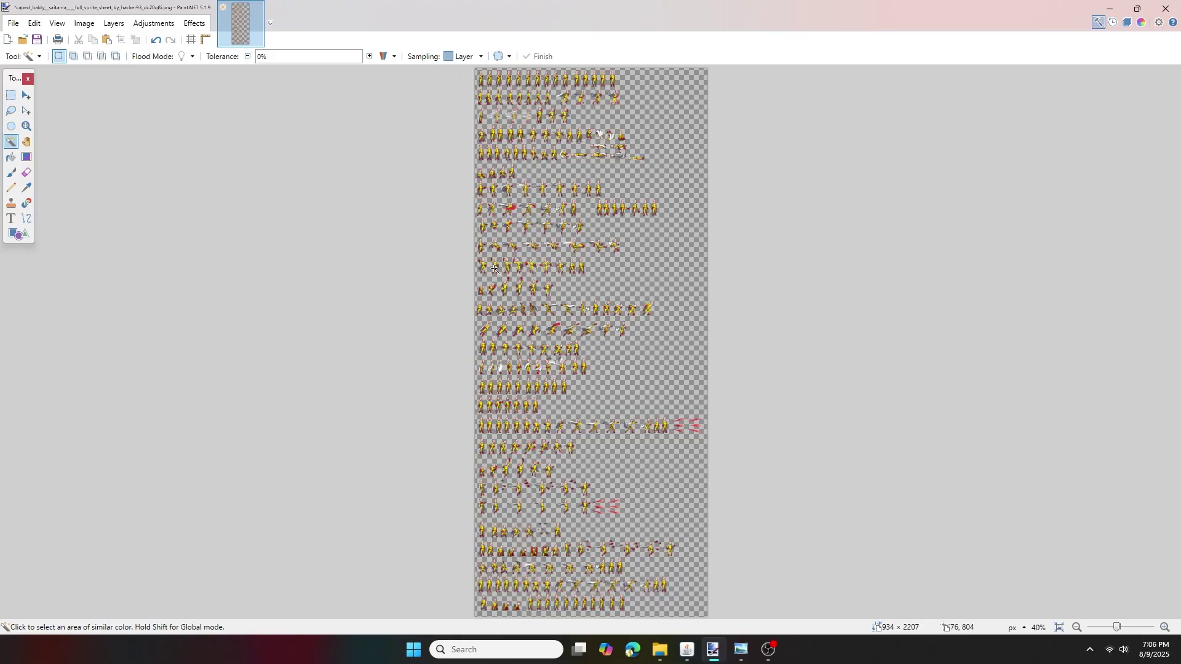
Save the edited sprite sheet with default settings, then choose Save As.
left_click(16, 26)
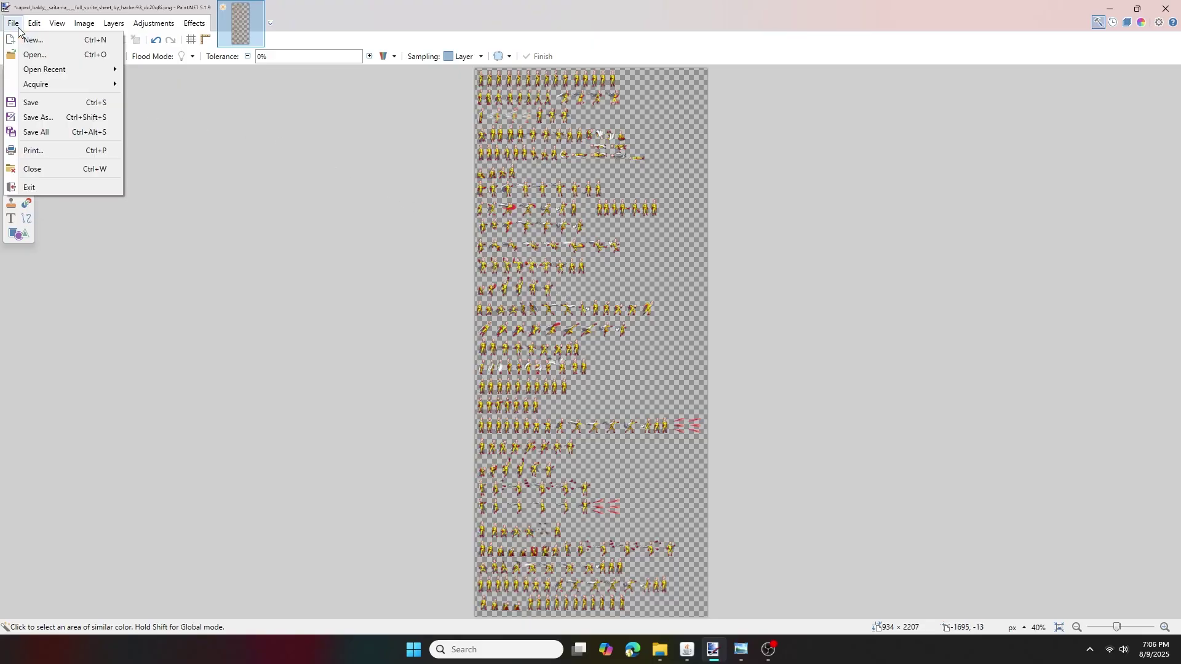
left_click(42, 104)
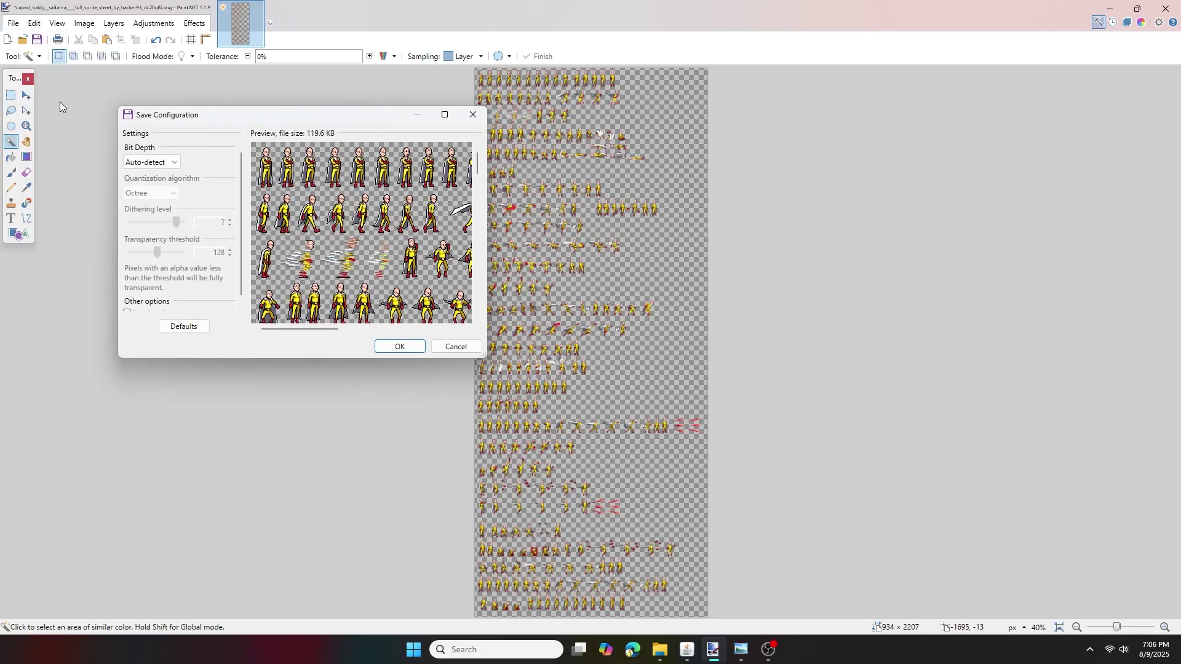
left_click(398, 346)
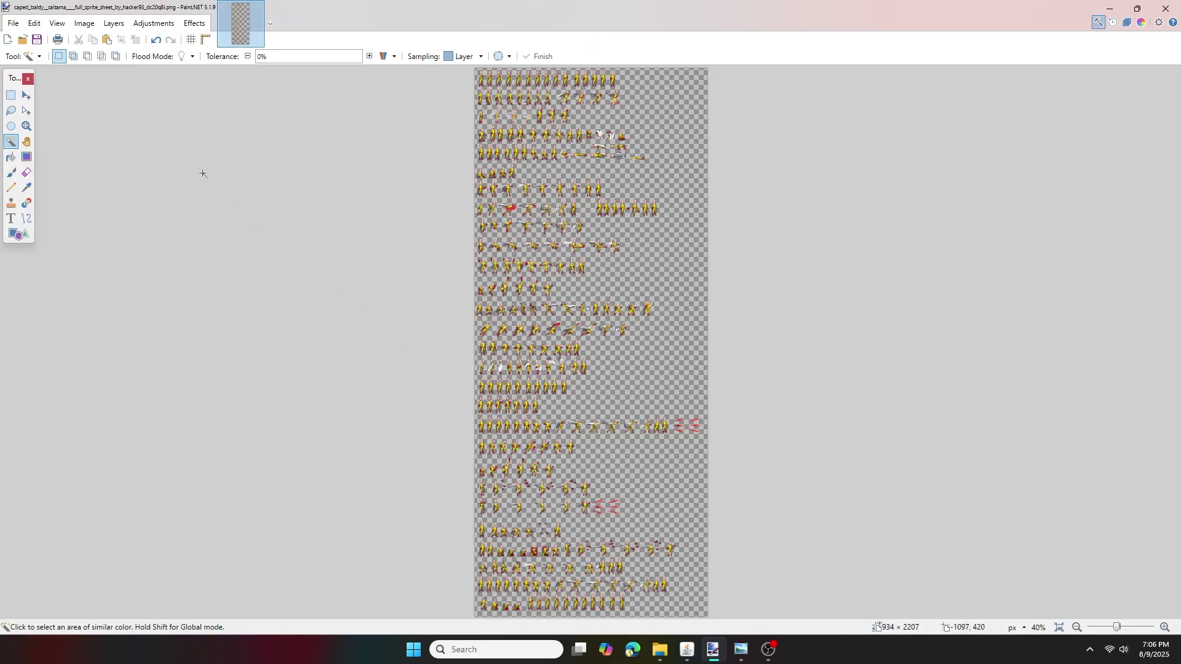
left_click(15, 26)
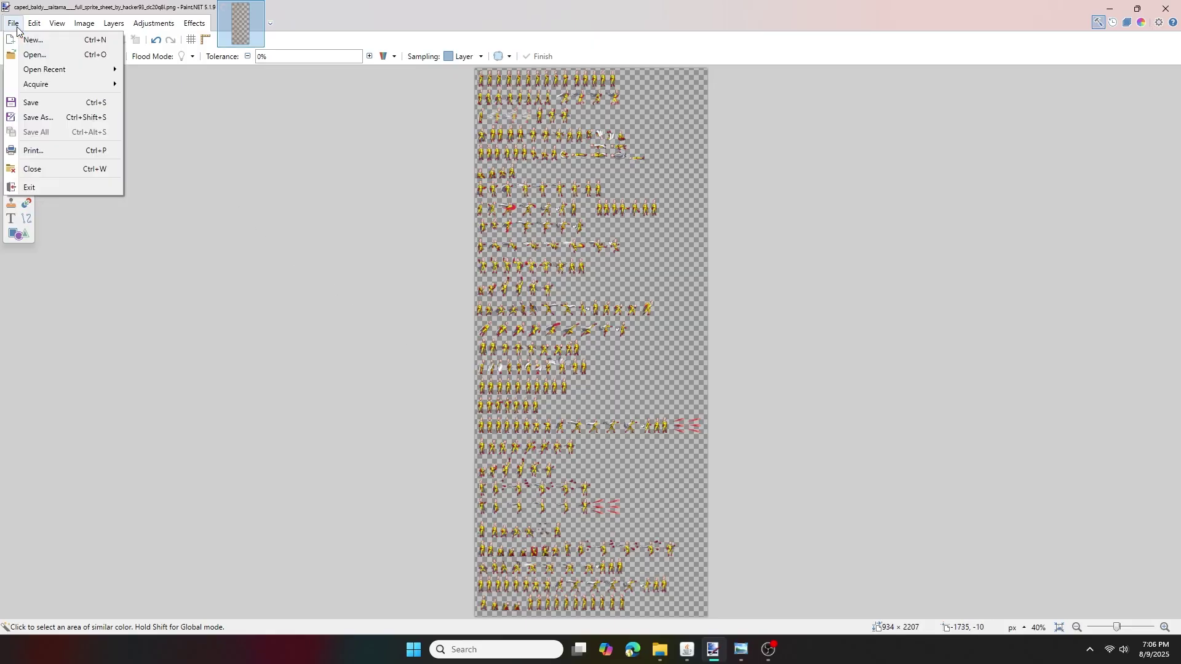
left_click(44, 119)
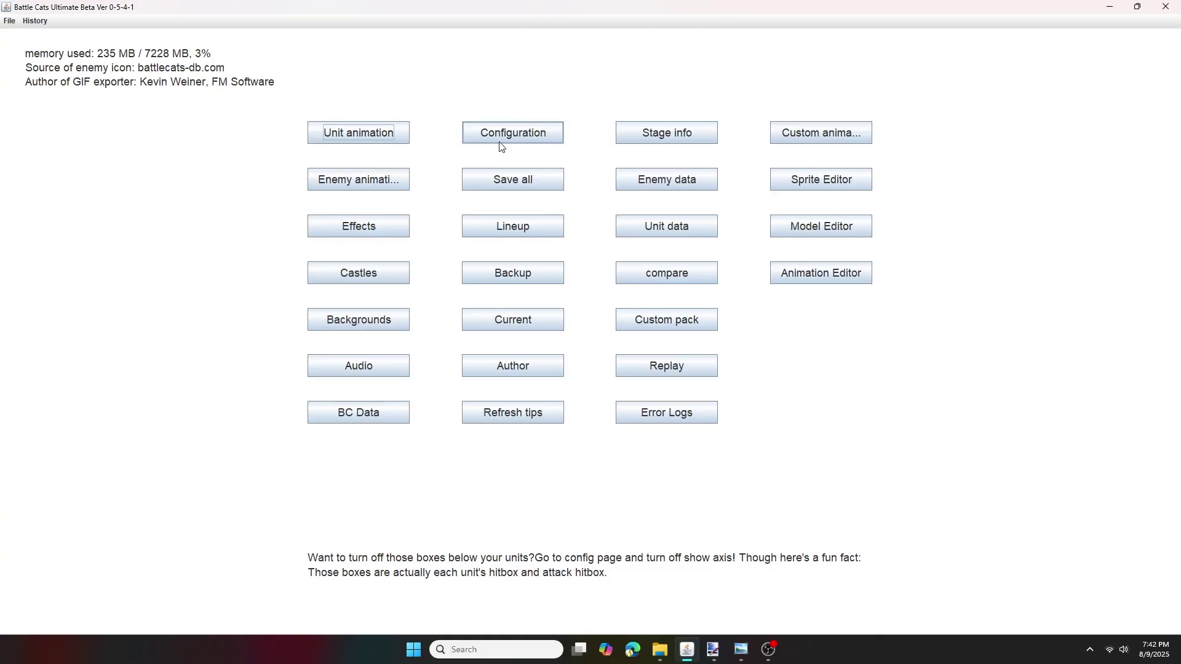
Add the transparent caped_baldy sheet in the Sprite Editor as a new Unit/Enemy animation, anim_8.
left_click(518, 136)
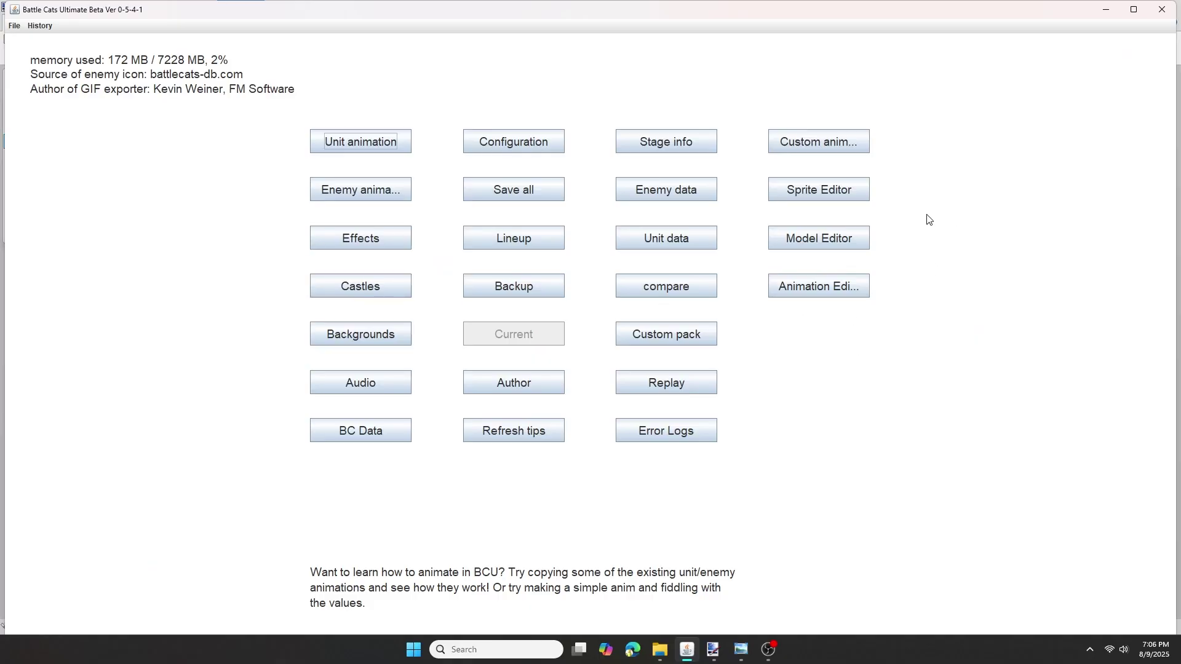
left_click(821, 195)
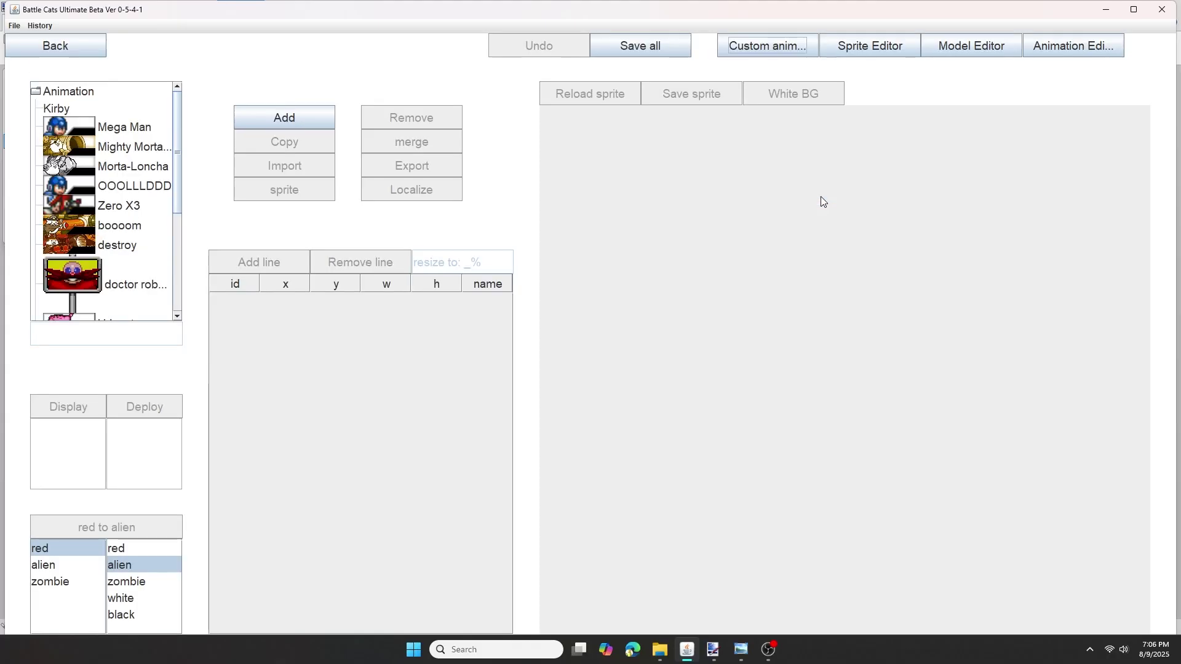
left_click(289, 122)
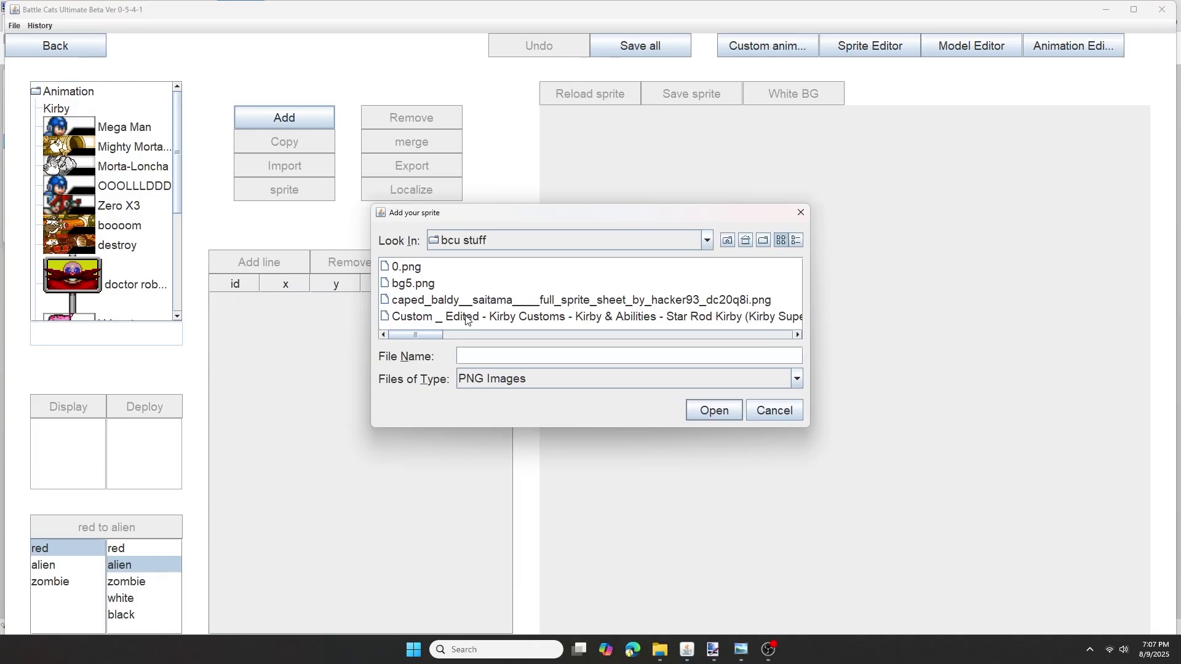
left_click(537, 301)
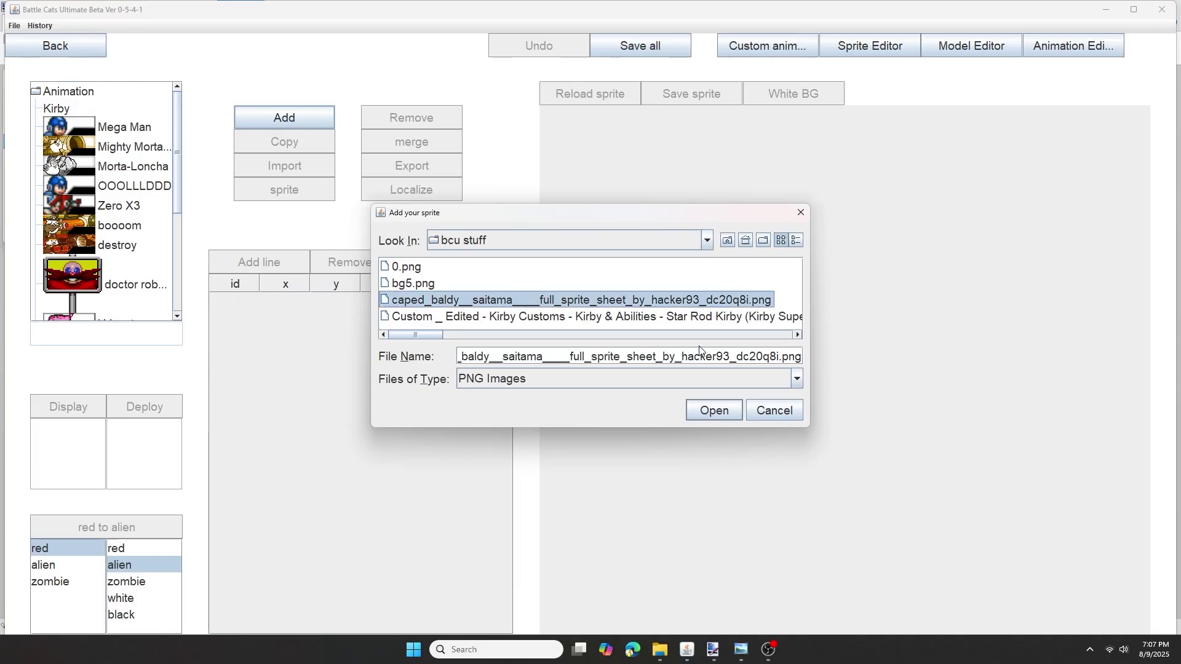
left_click(718, 411)
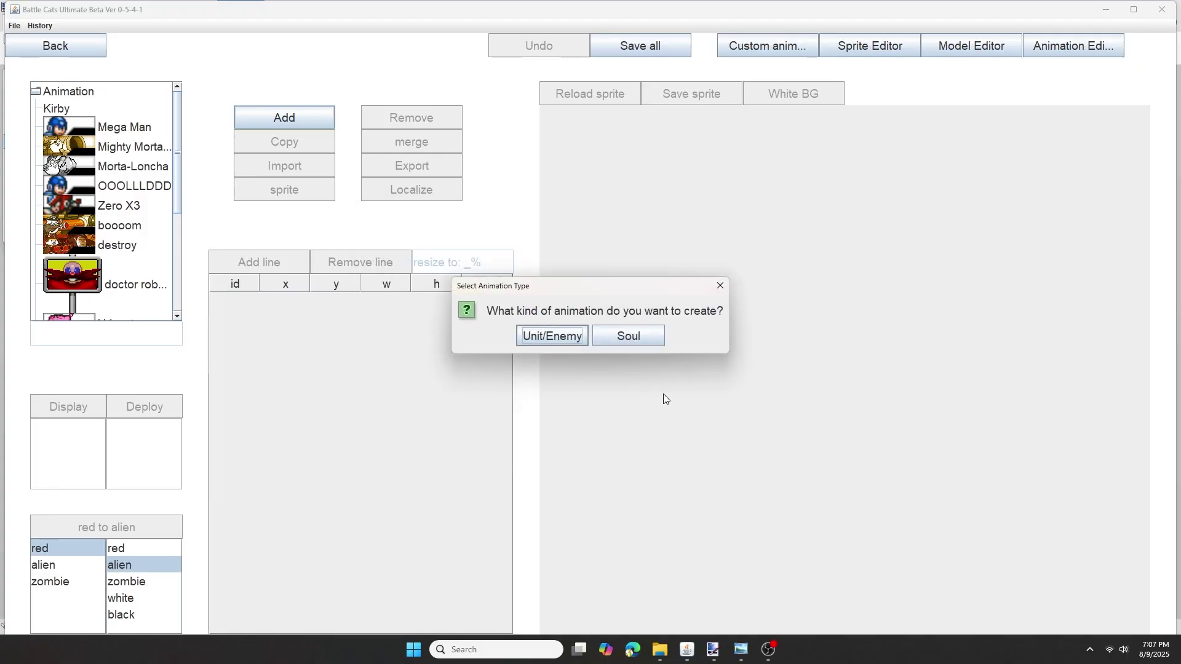
left_click(551, 337)
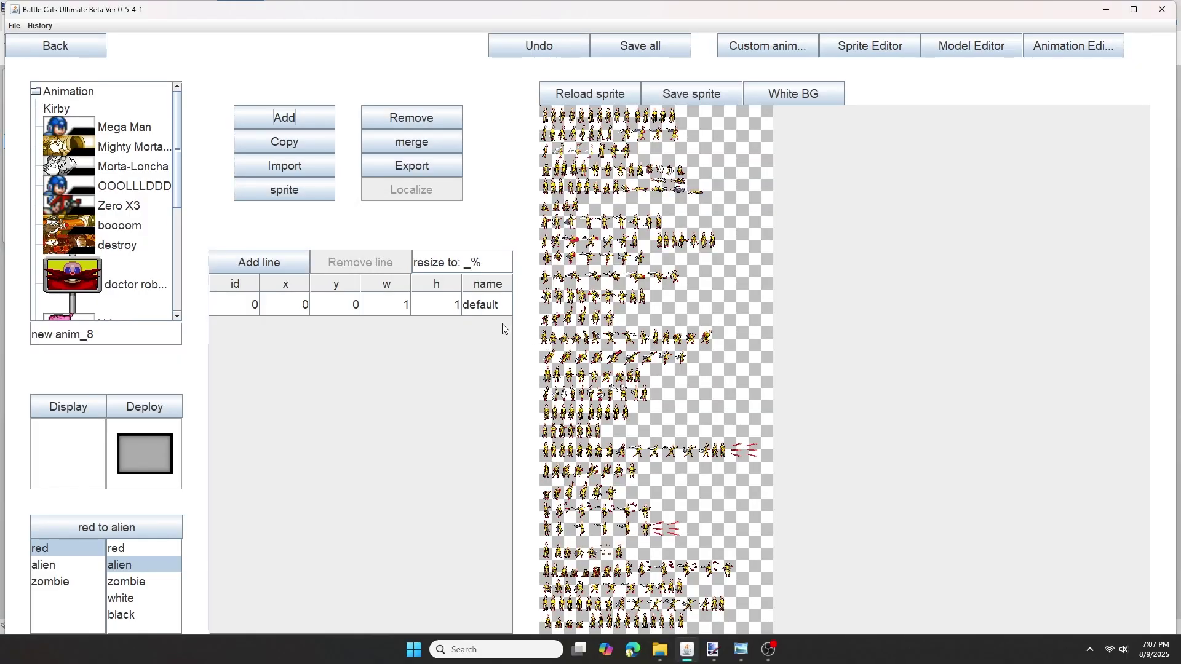
Name sprite row 0 and add a new cut row sized 100 × 100.
left_click(335, 308)
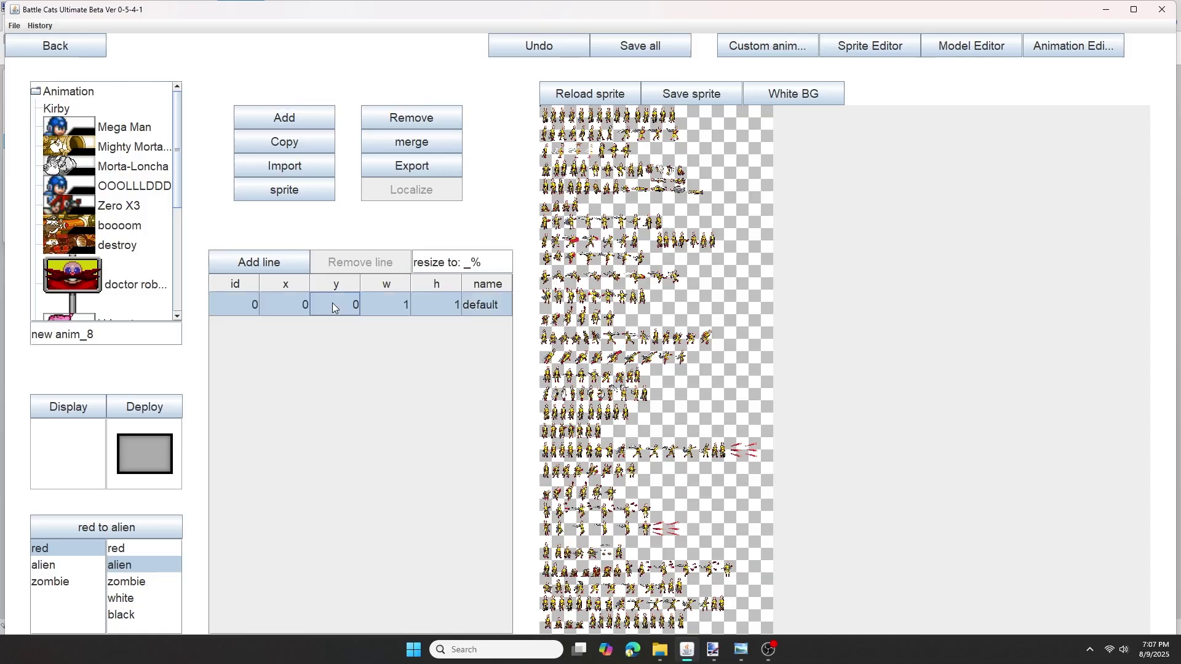
double_click(481, 302)
type("nothing")
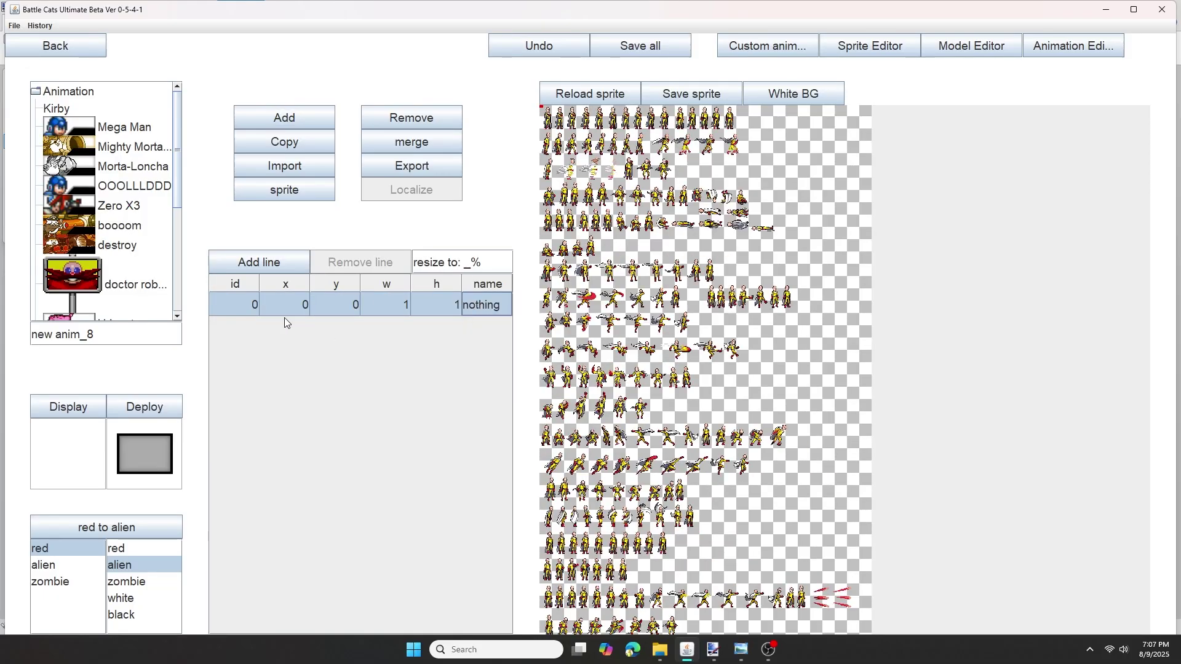
left_click(274, 265)
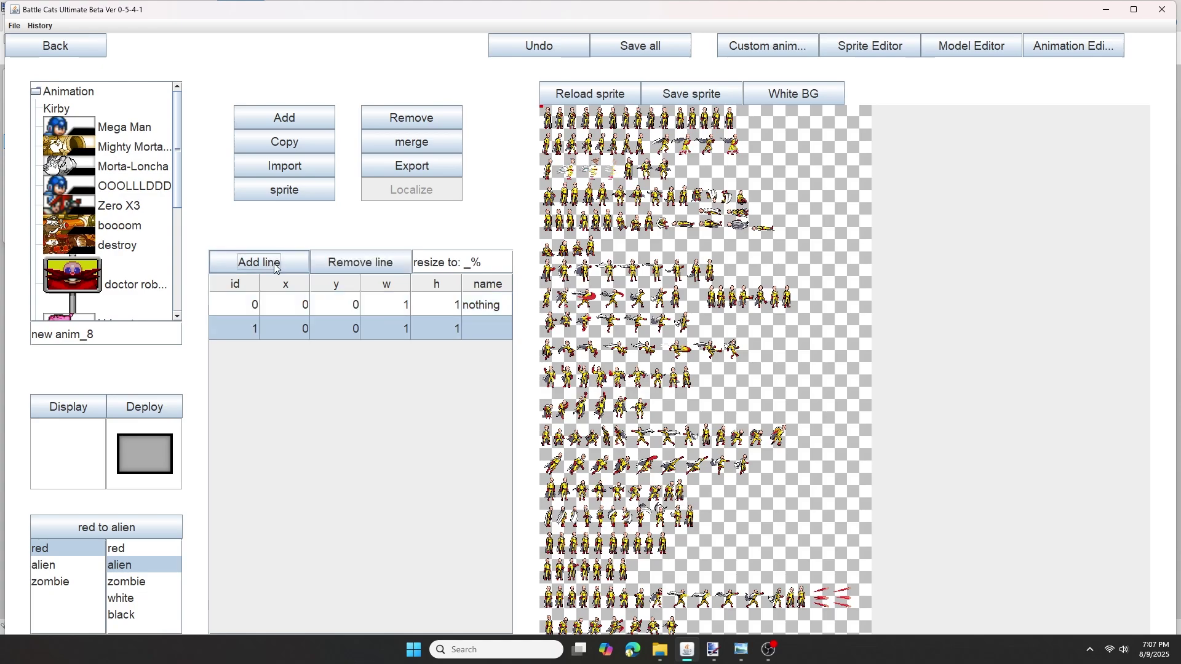
double_click(398, 332)
type("00")
double_click(442, 327)
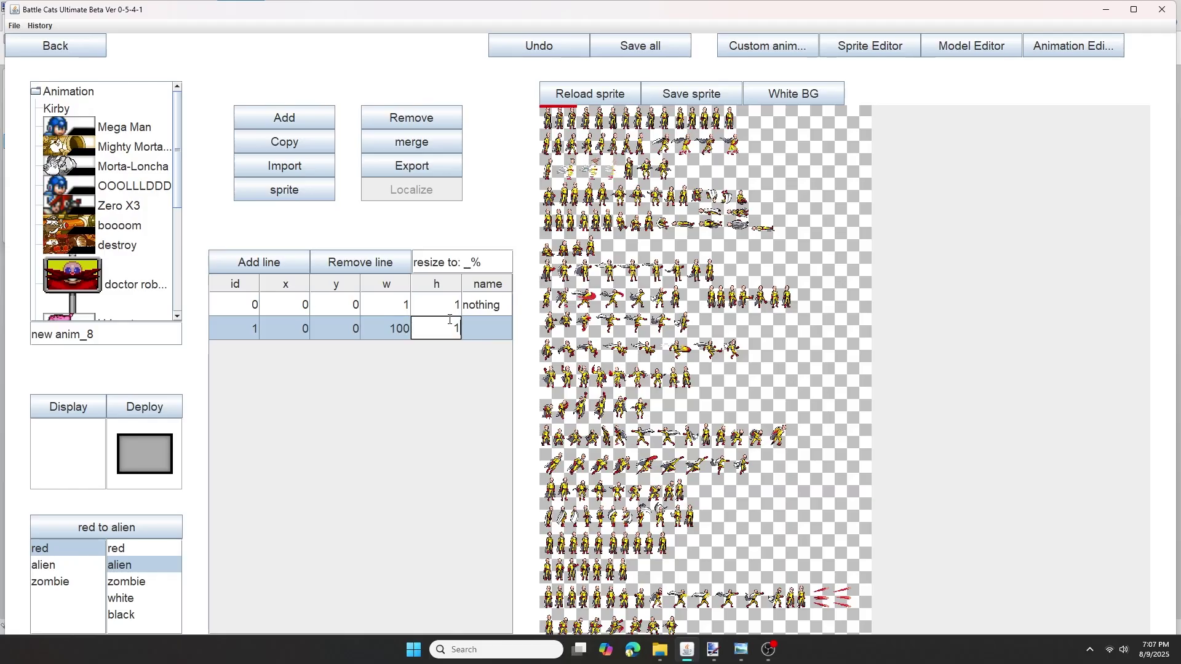
type("00")
key("Return")
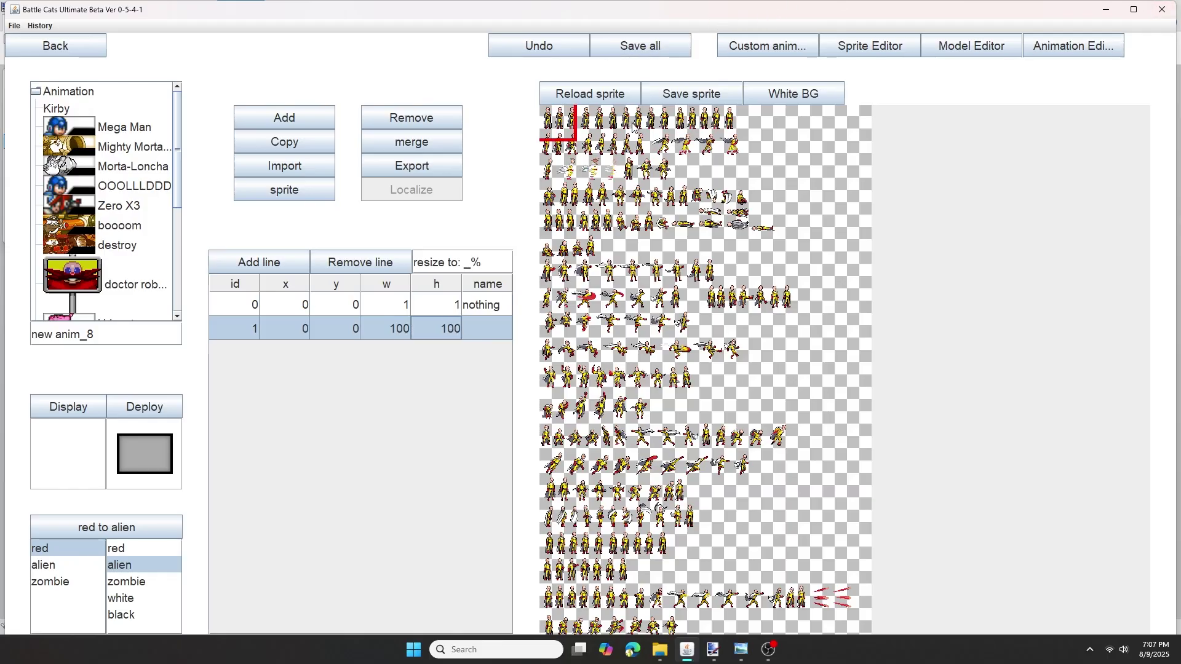
Drag the 100 × 100 cut box onto the walking sprites at x 7, y 82.
scroll(602, 162, "down", 2)
left_click_drag(563, 129, 698, 228)
scroll(701, 215, "up", 1)
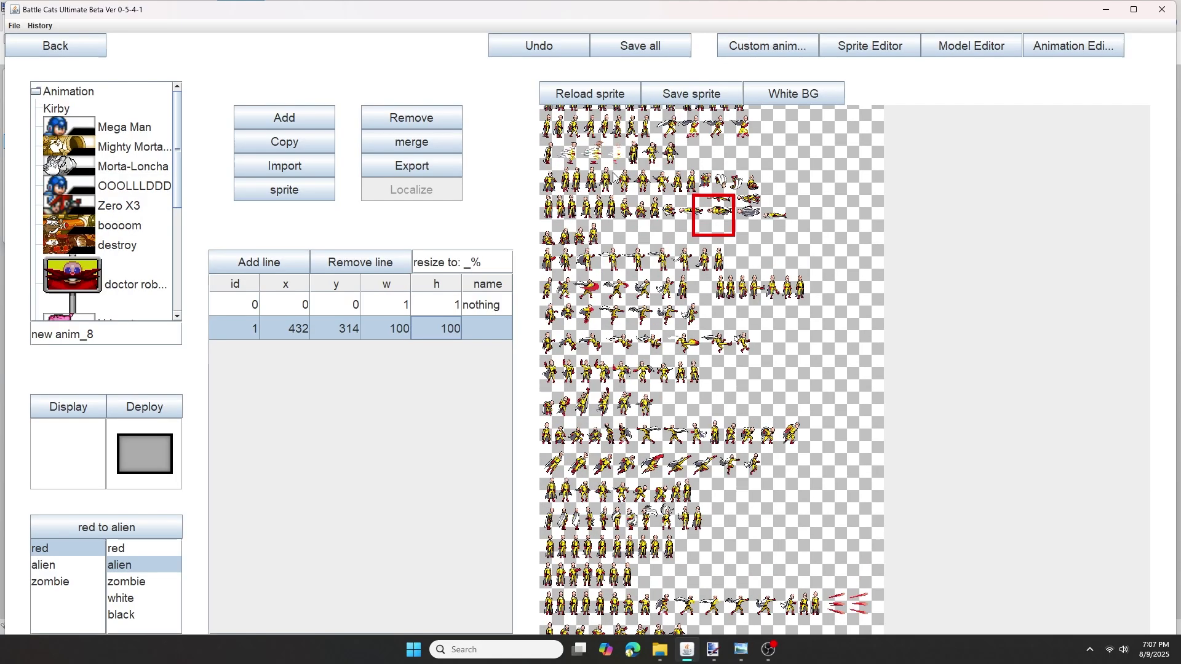
scroll(660, 292, "up", 1)
scroll(659, 291, "up", 2)
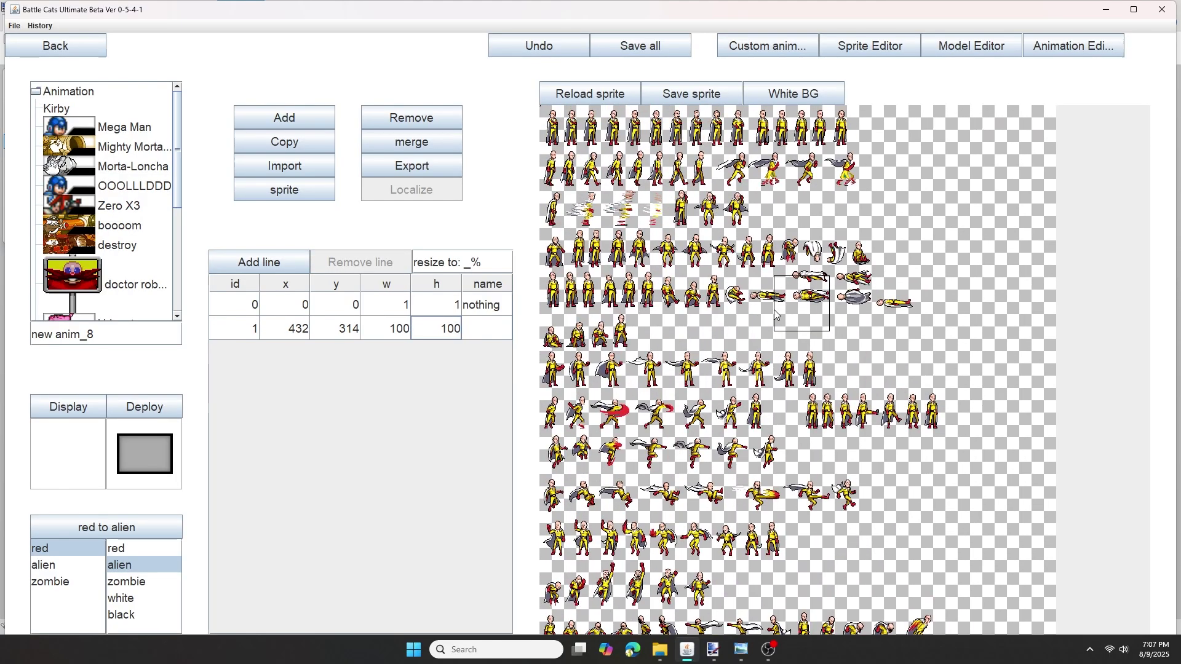
left_click_drag(775, 315, 680, 301)
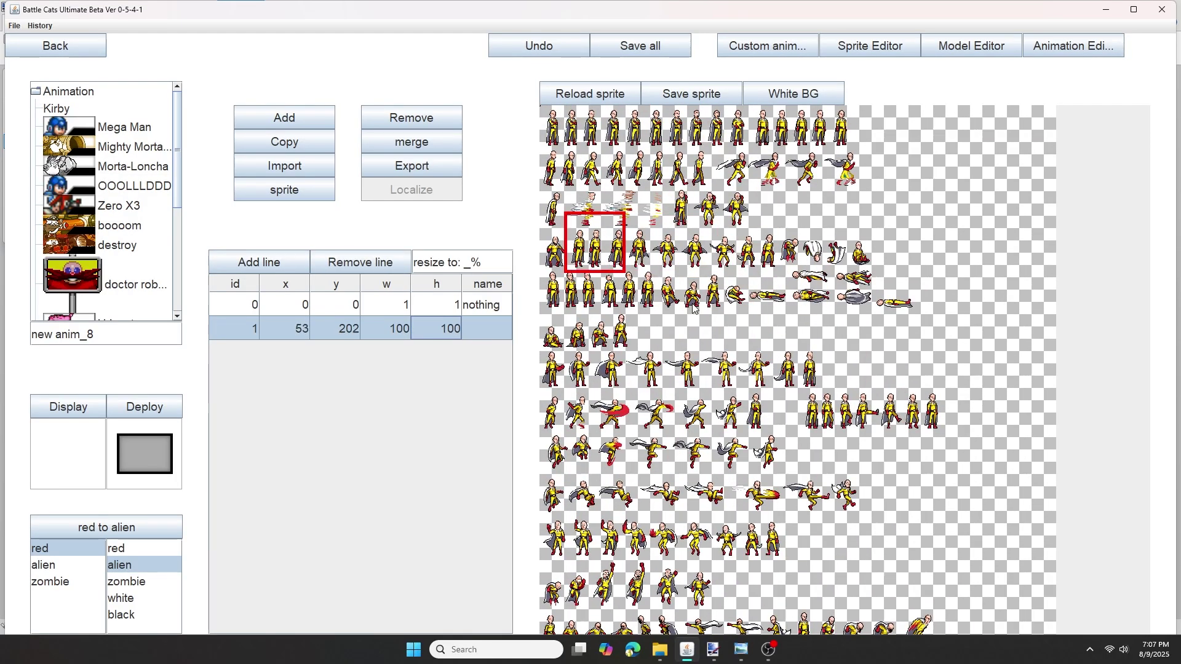
scroll(667, 181, "up", 5)
scroll(668, 181, "up", 1)
left_click_drag(679, 376, 624, 234)
scroll(624, 235, "up", 4)
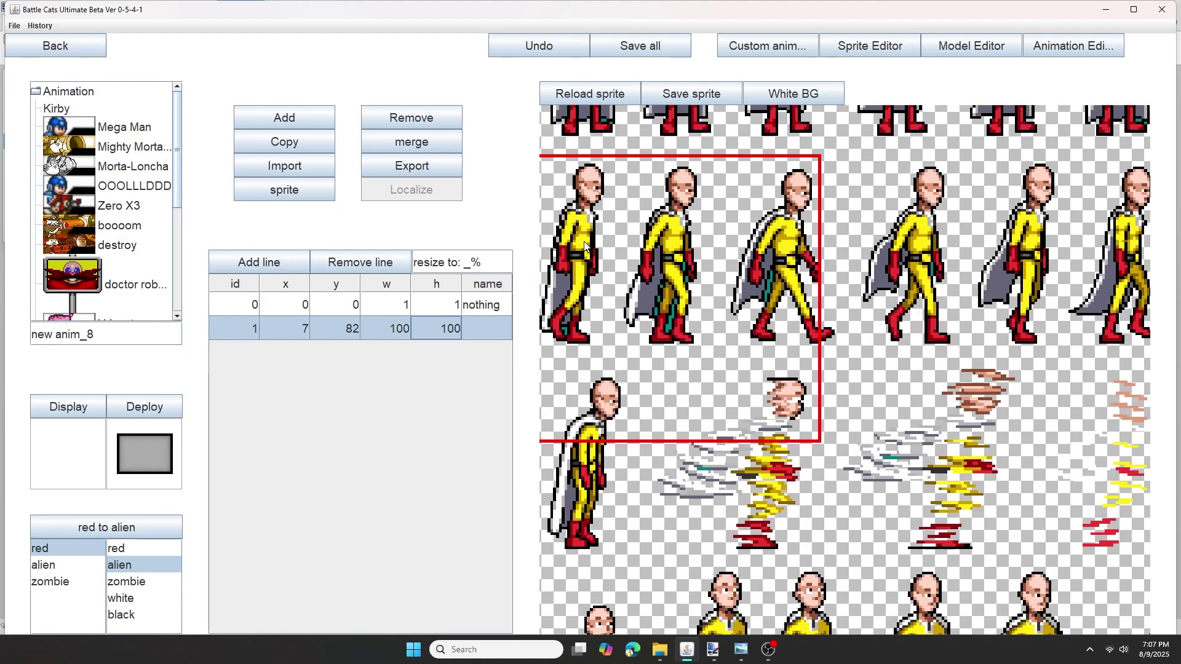
scroll(584, 245, "up", 1)
left_click_drag(902, 286, 935, 299)
left_click(706, 341)
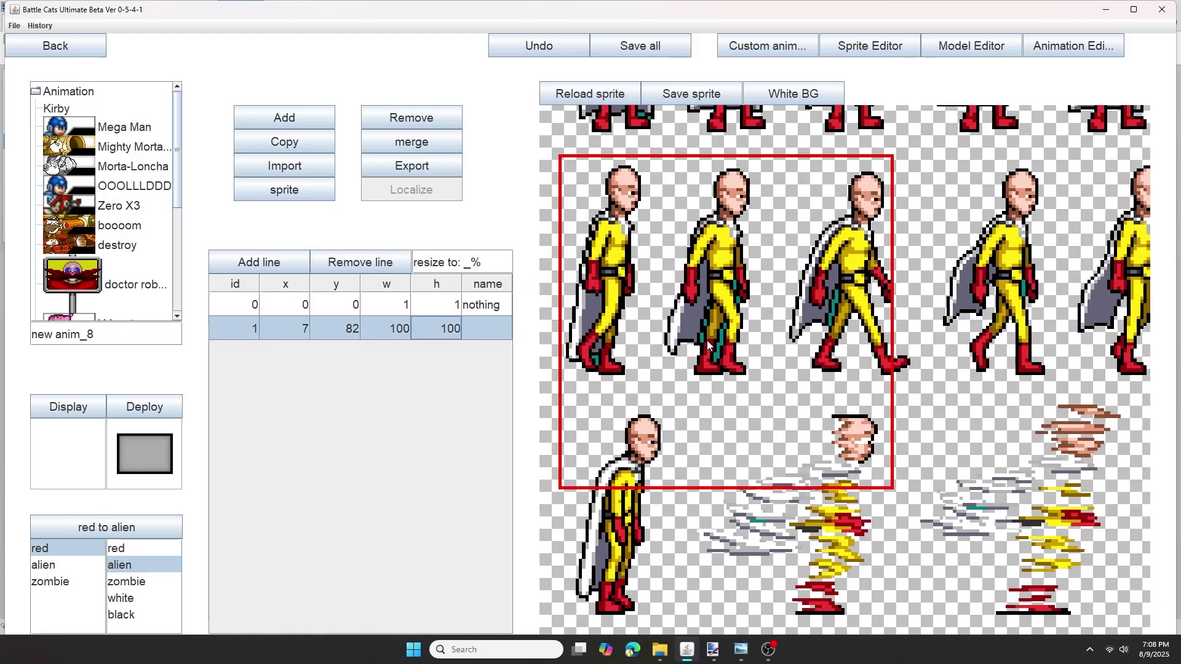
Shrink and nudge the first cut to fit the first walking sprite.
left_click_drag(885, 489, 648, 382)
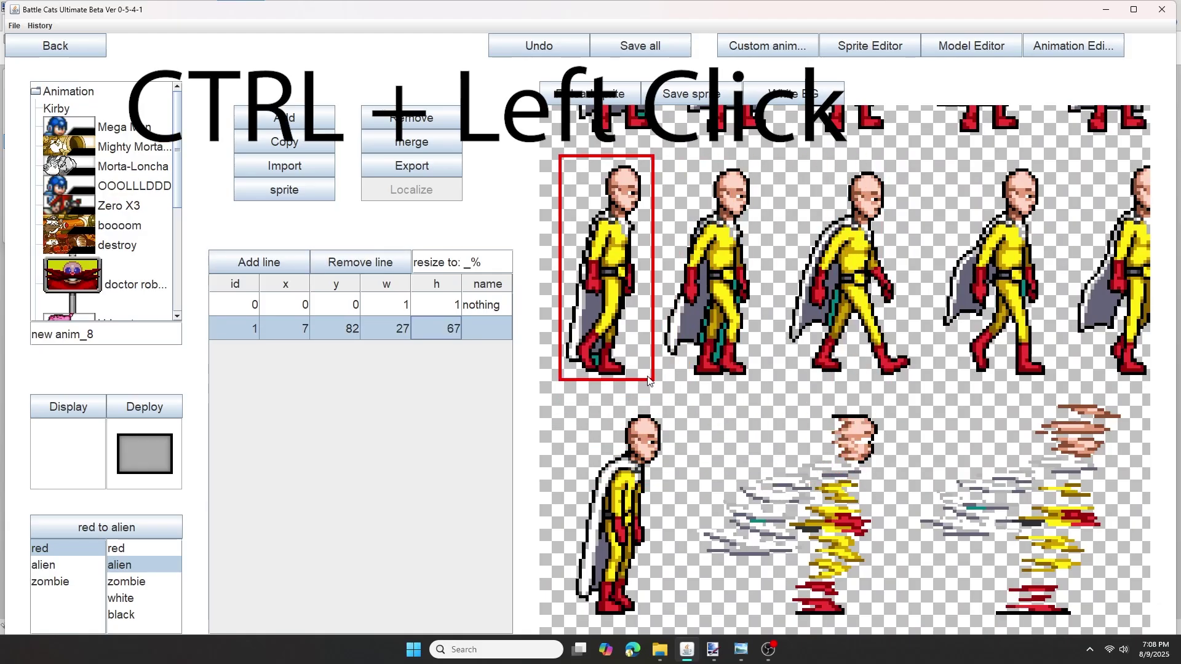
left_click_drag(616, 312, 622, 314)
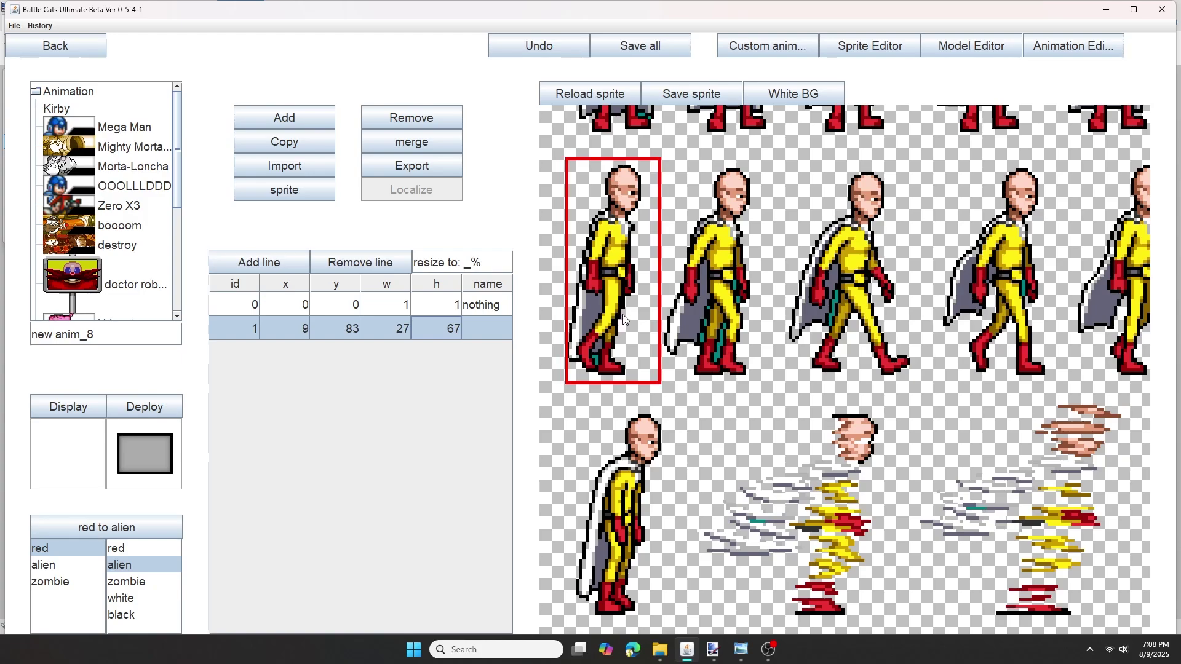
scroll(762, 295, "down", 2)
left_click(679, 375)
scroll(634, 356, "up", 2)
left_click(577, 358)
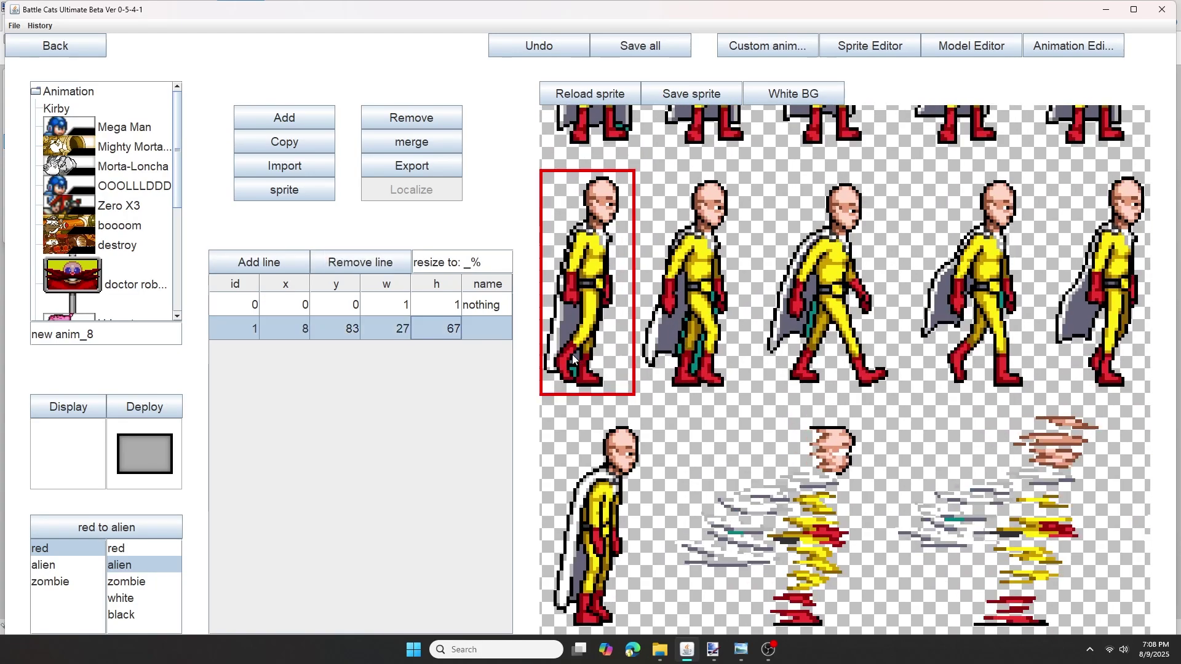
left_click(608, 428)
left_click(626, 346)
Add a second cut fitted to the second walking sprite.
left_click(262, 262)
left_click_drag(570, 278, 692, 278)
key("Up")
key("Left")
key("Left")
key("Left")
key("Left")
key("Left")
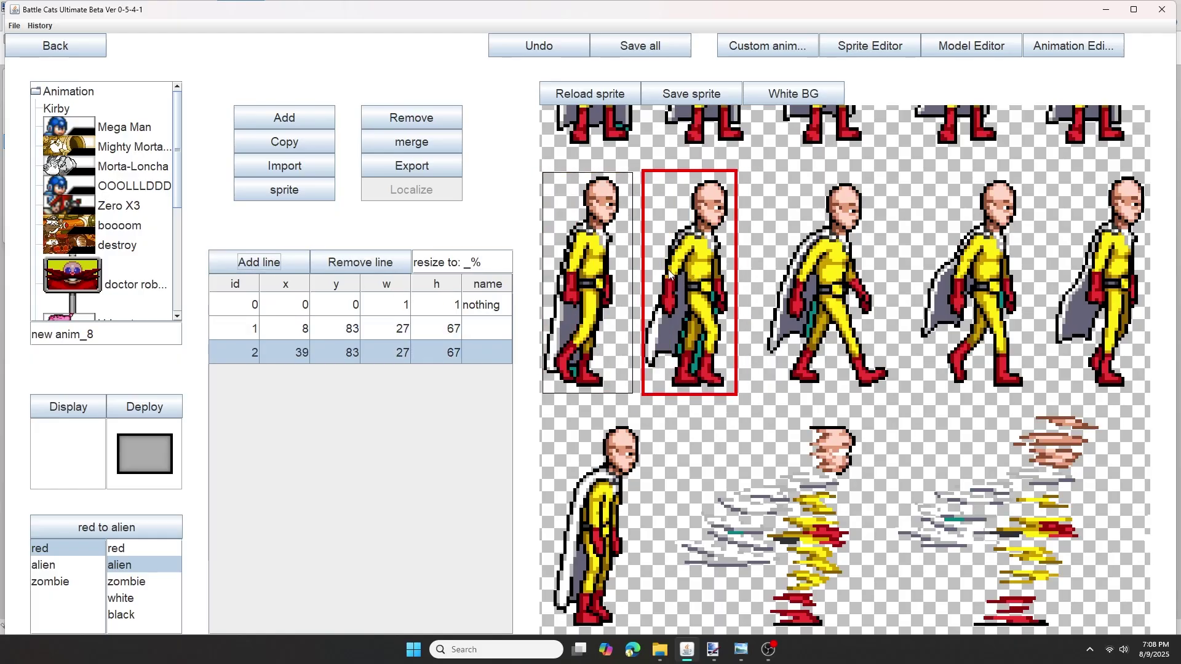
key("shift+Right")
key("shift+Right")
key("shift+Down")
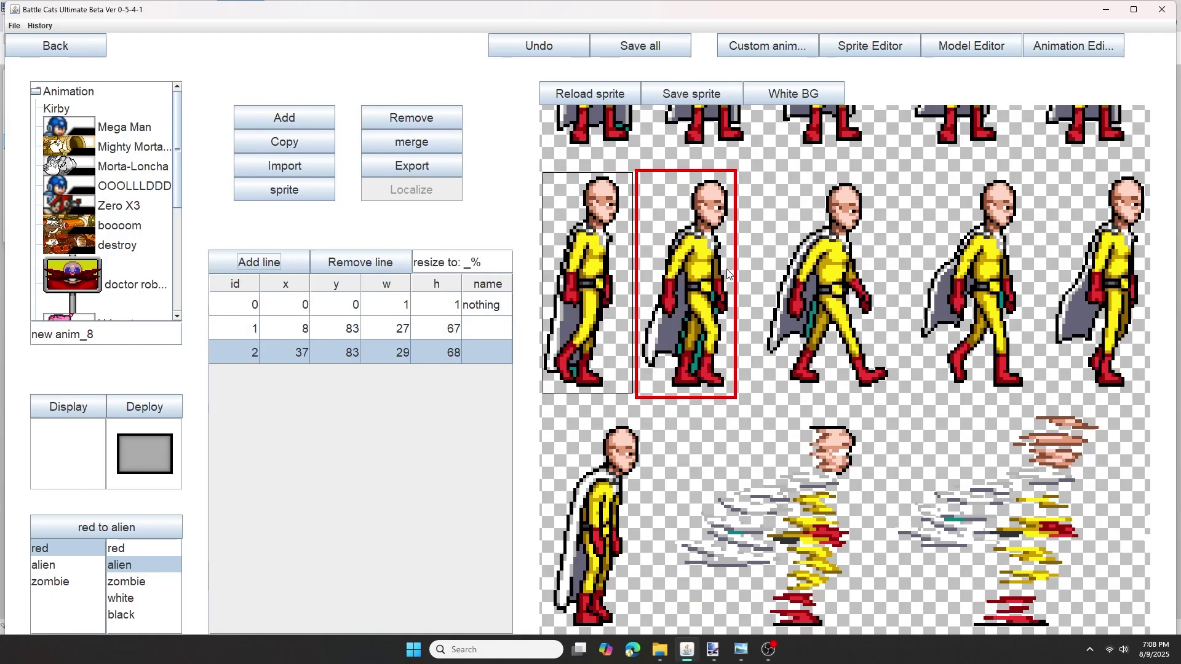
key("Right")
key("Up")
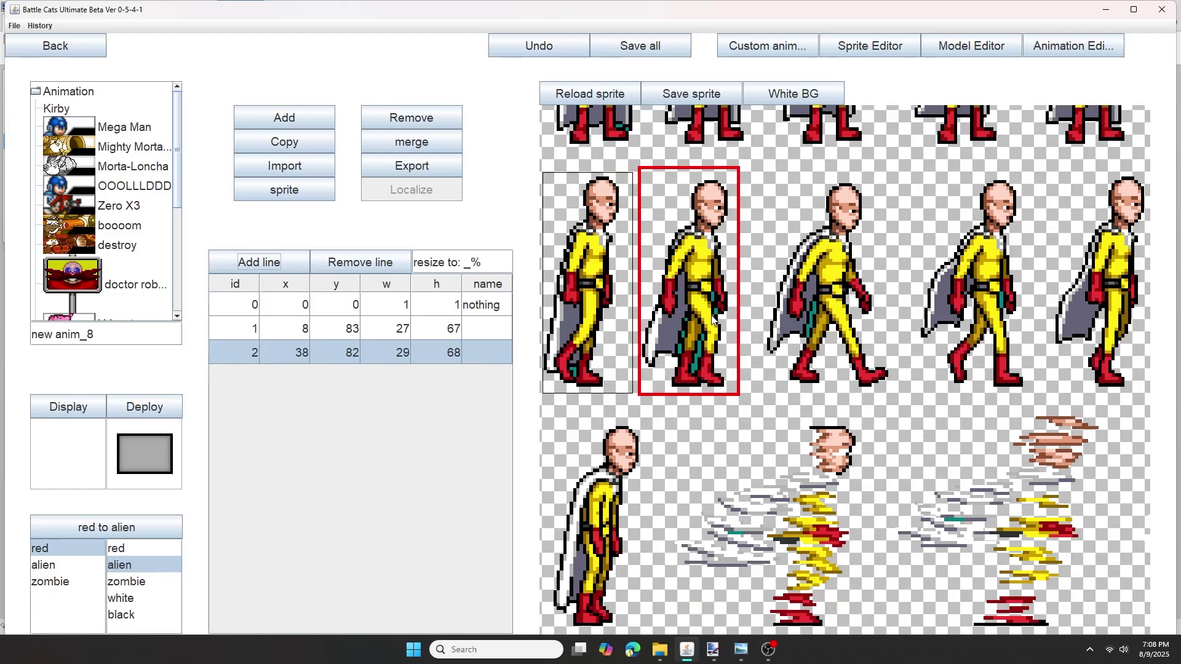
Add a third cut on the third walking sprite at x 75, sized 38 × 67.
left_click(259, 262)
left_click_drag(707, 278, 824, 280)
key("Right")
key("Right")
key("shift+Right")
key("shift+Right")
key("shift+Right")
key("shift+Right")
key("shift+Down")
key("Right")
key("Right")
key("Left")
key("Left")
key("Left")
key("Left")
key("Left")
key("Left")
key("shift+Right")
key("shift+Right")
key("shift+Up")
key("shift+Up")
key("shift+Right")
key("shift+Right")
key("shift+Right")
Add fourth, fifth (31 × 66) and sixth cuts on the next walking sprites.
left_click(259, 261)
left_click_drag(819, 278, 980, 282)
left_click(259, 261)
key("Left")
key("Left")
key("Left")
key("Left")
key("shift+Left")
key("shift+Left")
key("shift+Left")
key("shift+Left")
key("shift+Left")
key("shift+Left")
key("shift+Left")
key("shift+Up")
left_click(258, 262)
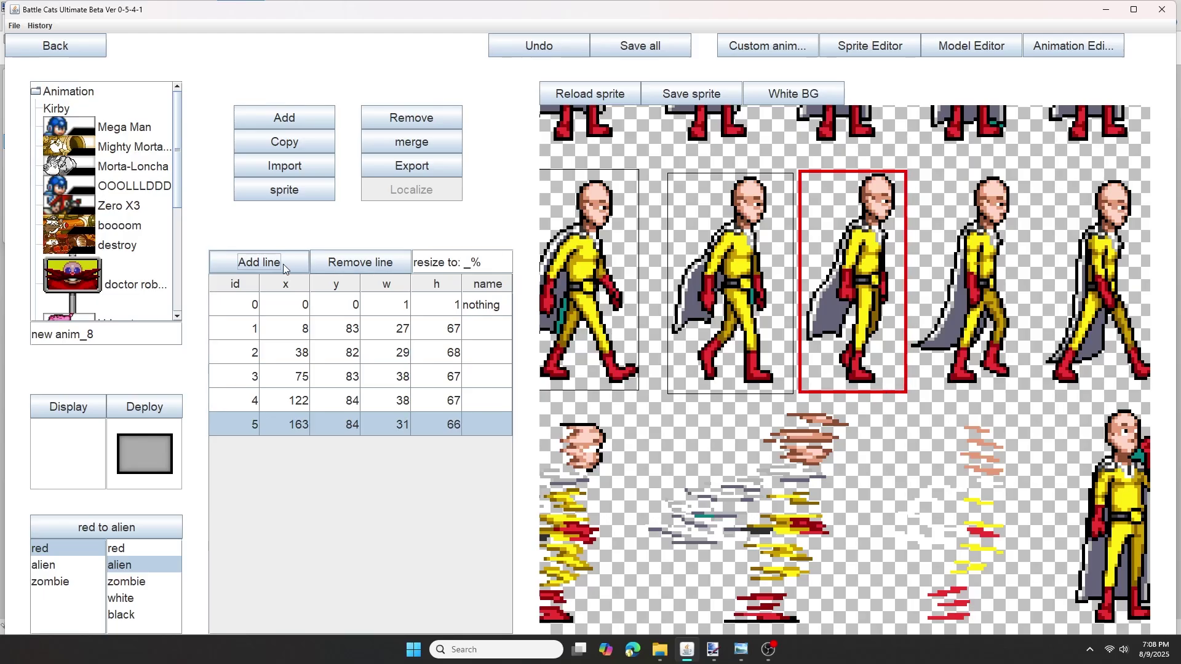
left_click_drag(841, 289, 958, 289)
key("Left")
Add seventh and eighth cuts, fitting the seventh onto the next walking sprite.
left_click(259, 262)
left_click_drag(883, 377, 940, 305)
key("shift+Right")
key("shift+Down")
left_click(259, 262)
Add ninth and tenth cuts on the two standing sprites at y 2044.
left_click(259, 262)
scroll(738, 369, "down", 5)
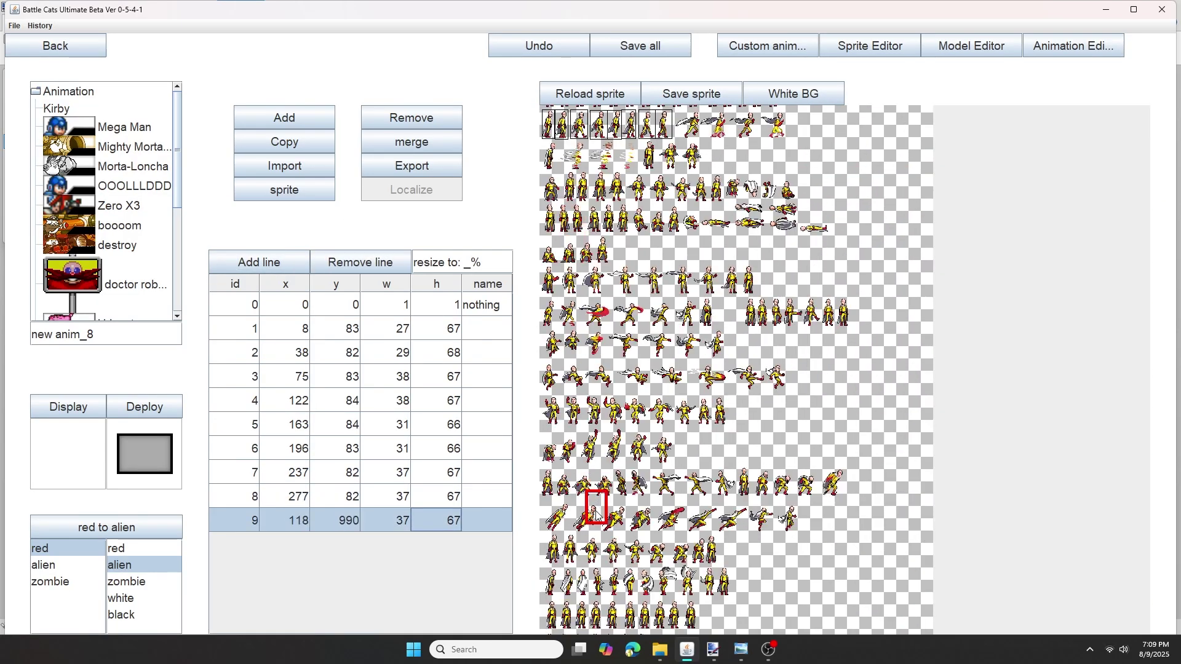
left_click_drag(607, 366, 592, 505)
scroll(707, 541, "up", 5)
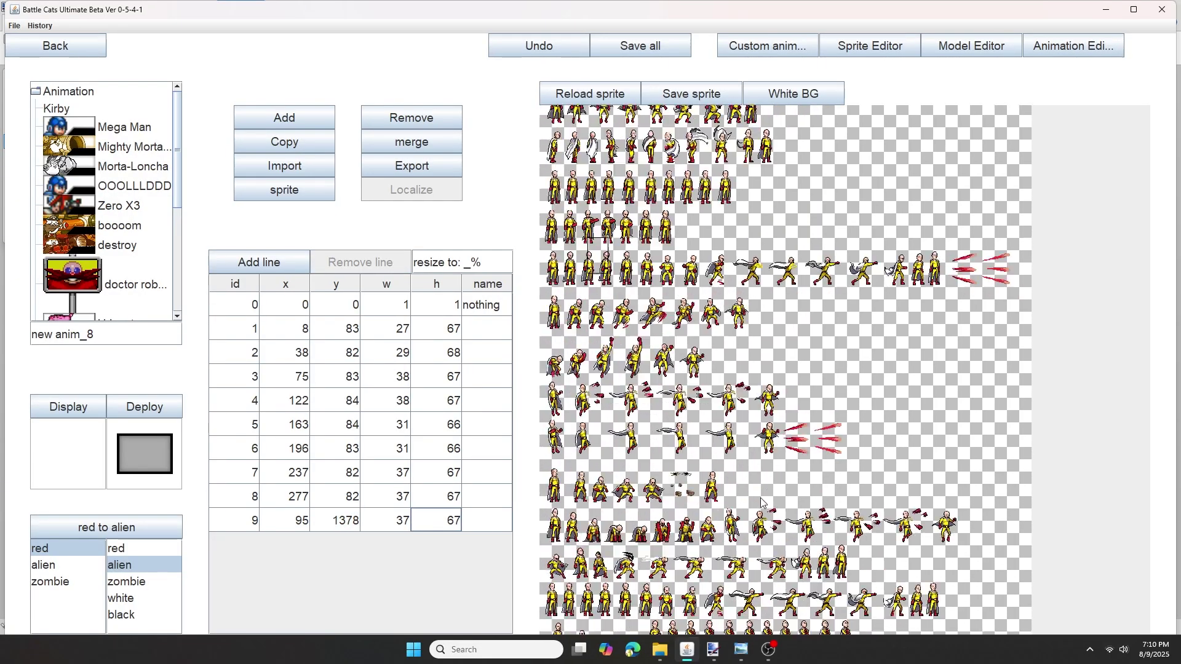
scroll(760, 553, "down", 3)
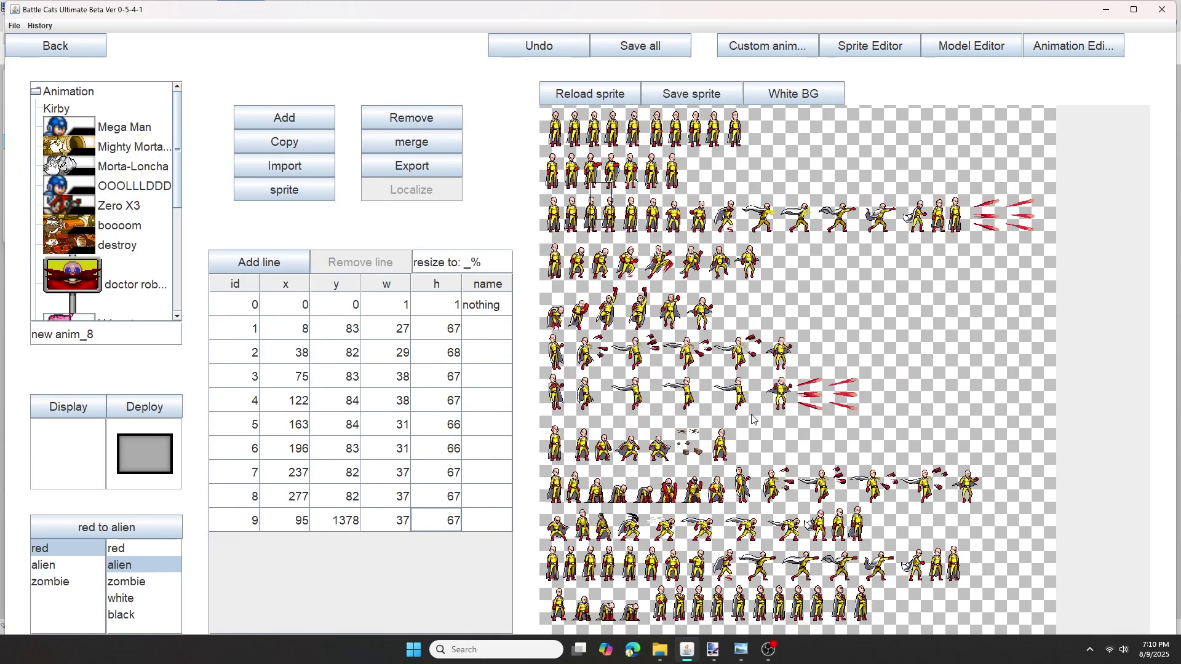
left_click_drag(589, 283, 556, 528)
scroll(744, 546, "up", 5)
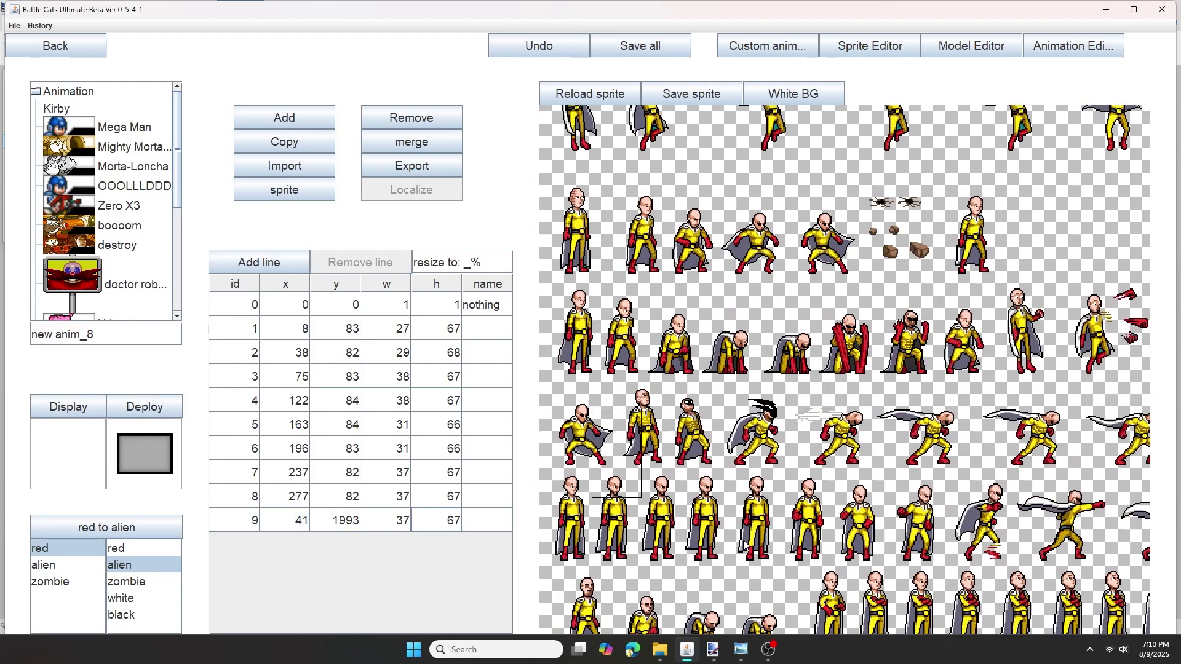
left_click_drag(639, 516, 591, 584)
scroll(610, 539, "up", 4)
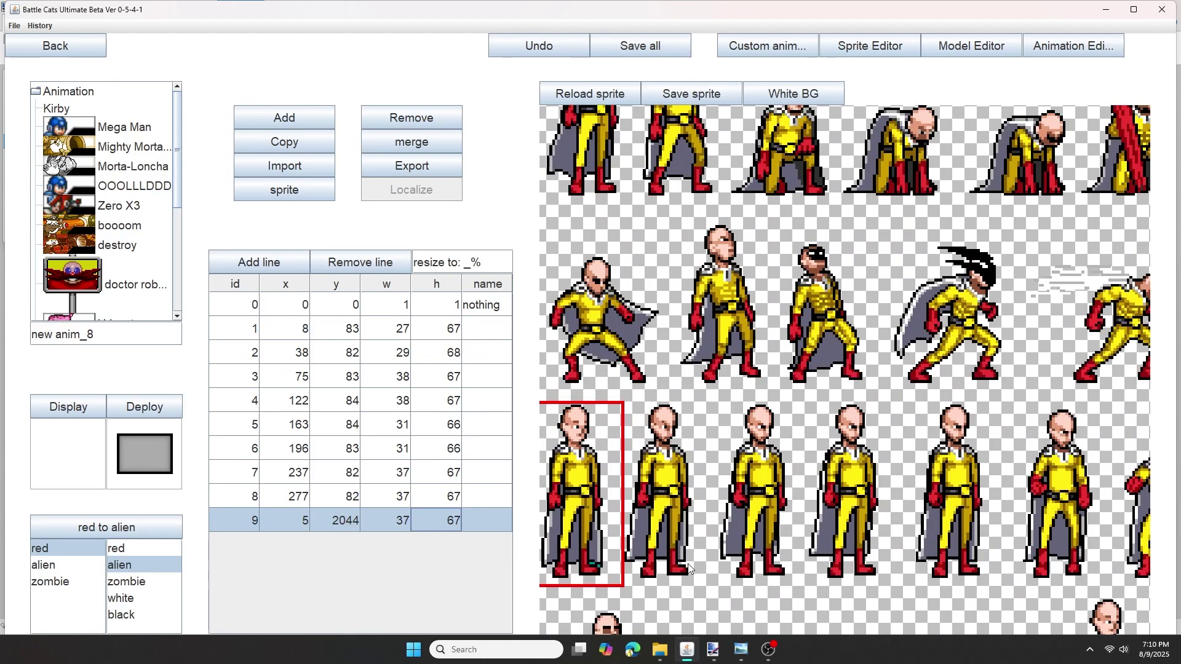
left_click_drag(610, 539, 606, 537)
left_click(258, 262)
left_click_drag(614, 471, 729, 477)
Name the first walking cuts w1 through w4.
double_click(485, 328)
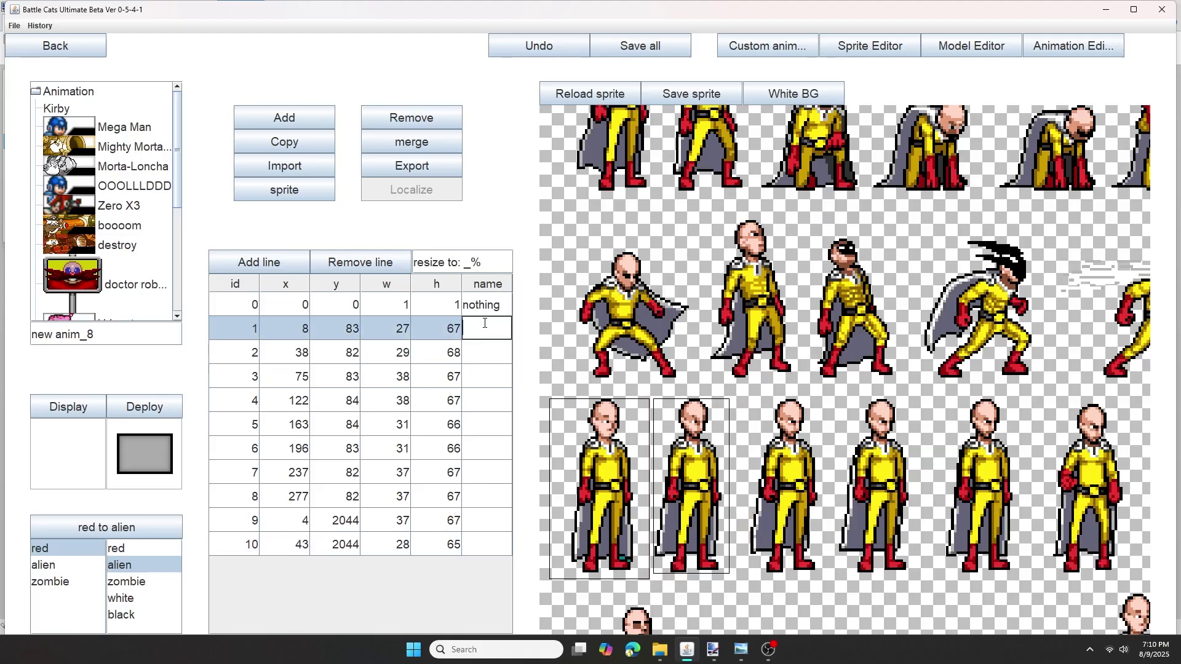
left_click(502, 350)
type("w1")
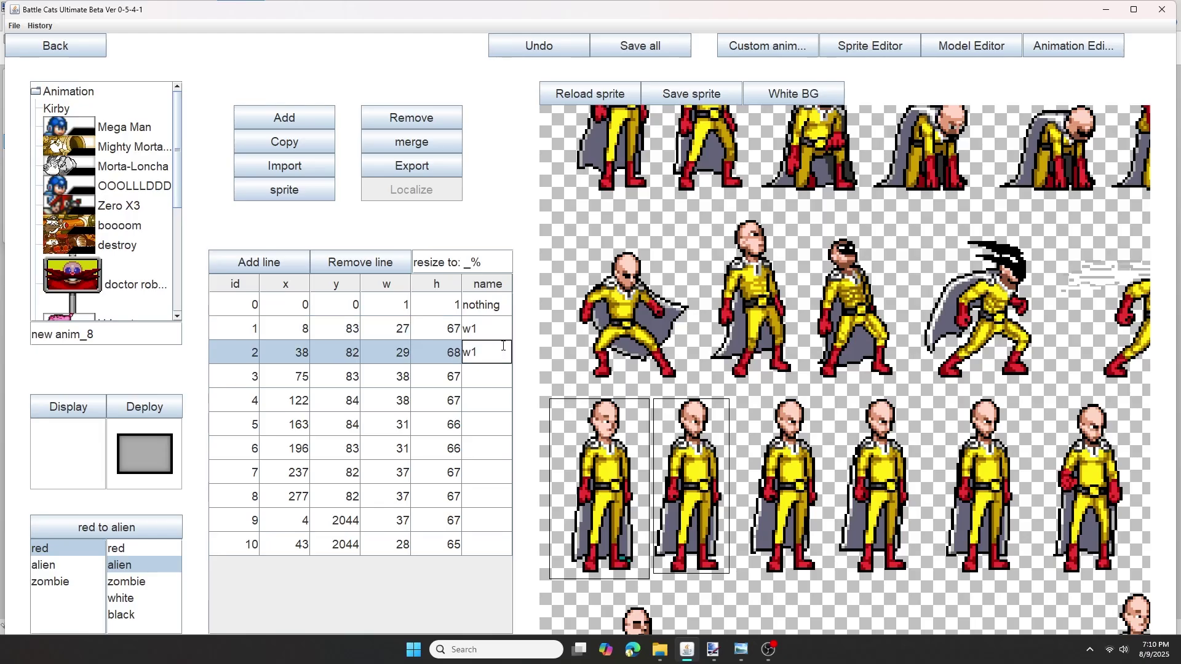
key("Return")
type("w3")
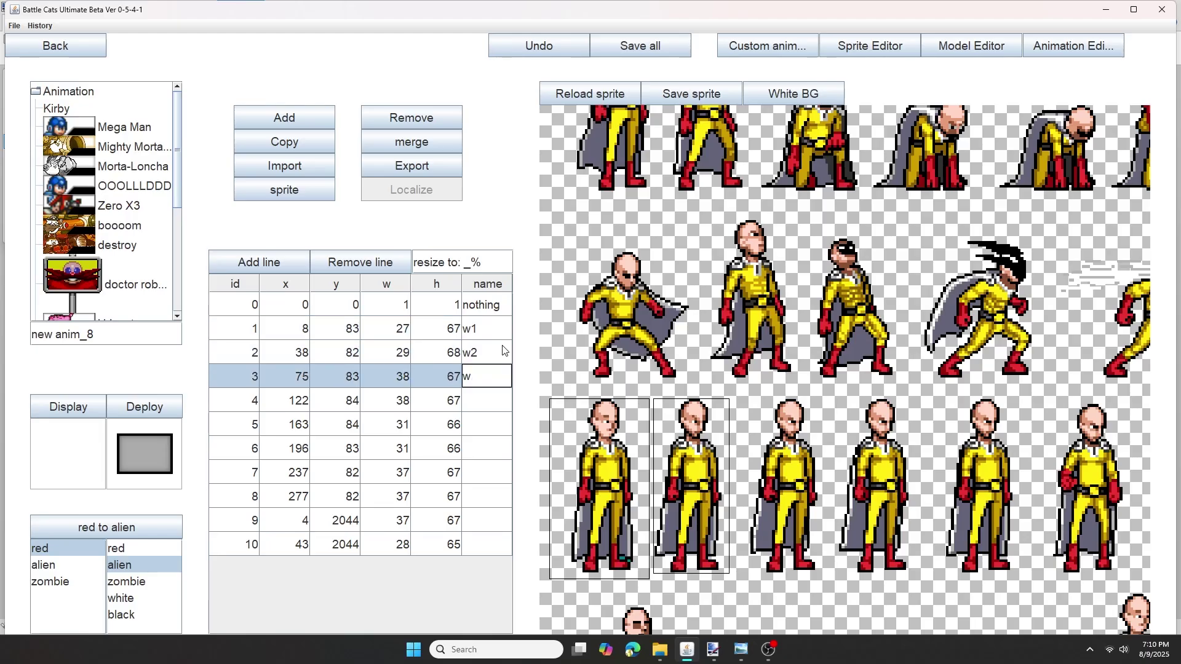
key("Return")
type("w4")
key("Return")
Name the remaining walking cuts w5 through w8.
type("w5")
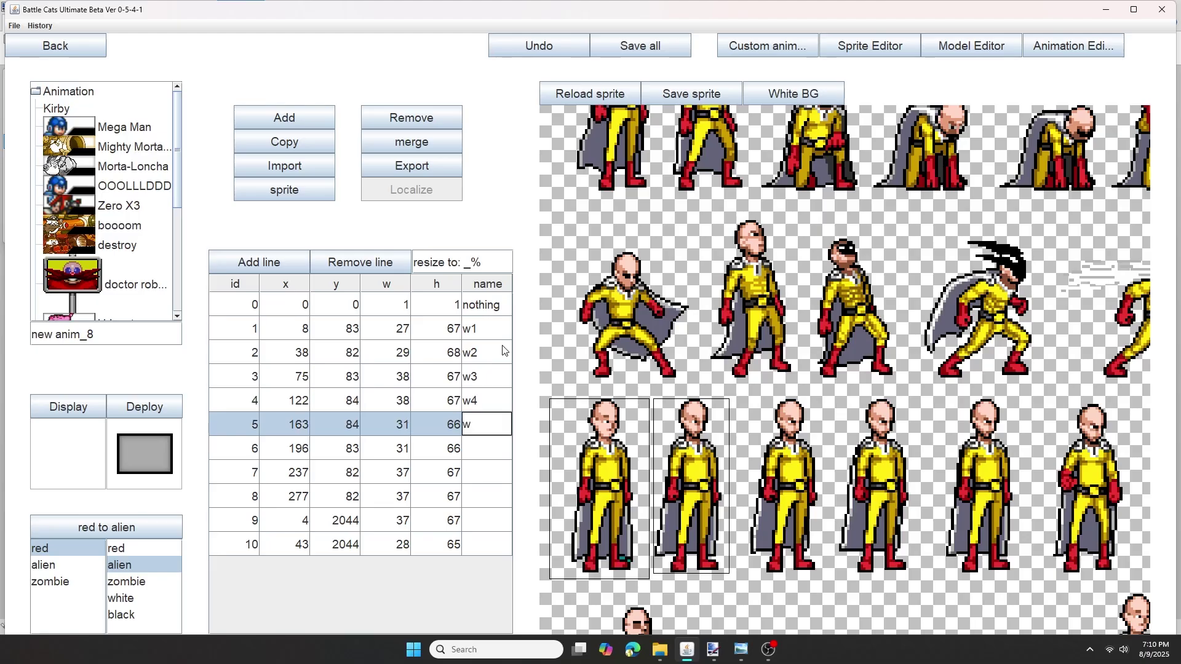
key("Return")
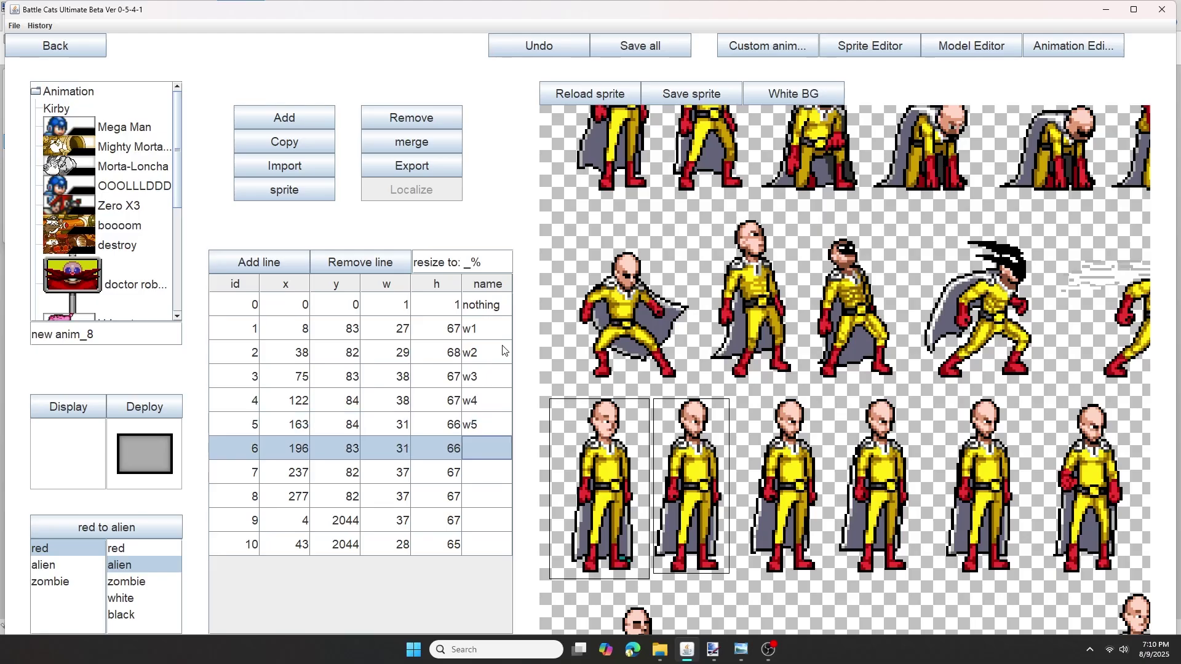
type("w6")
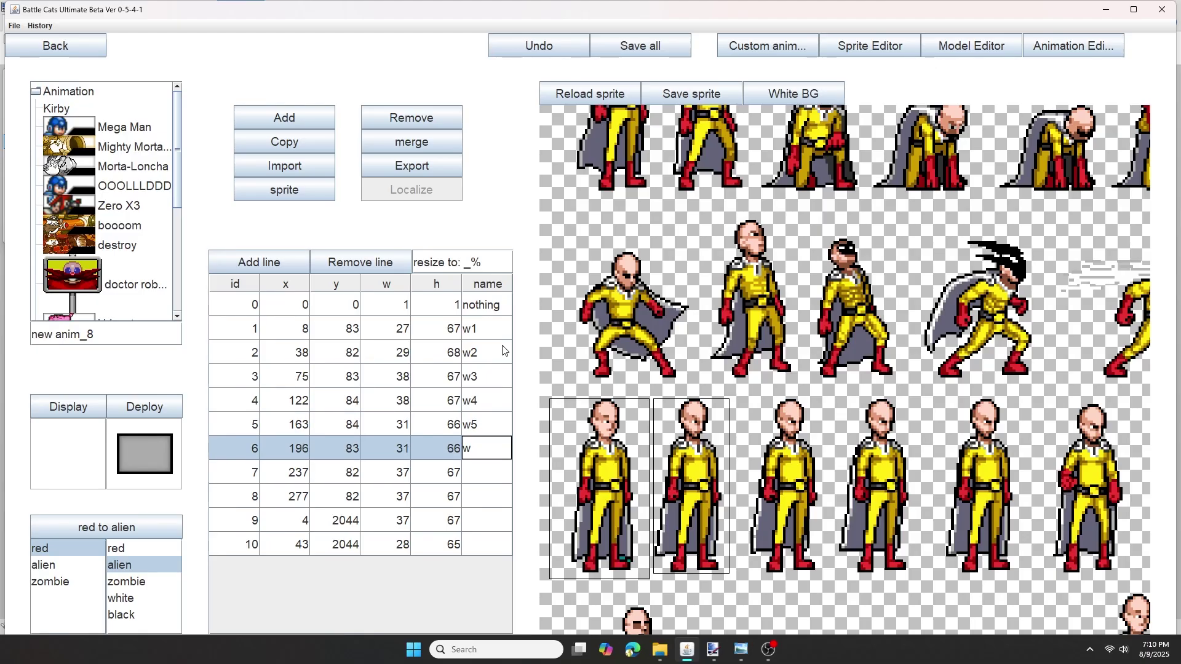
key("Return")
type("w7")
key("Return")
type("w8")
key("Return")
Rename the two standing cuts a1 and a2.
type("w9")
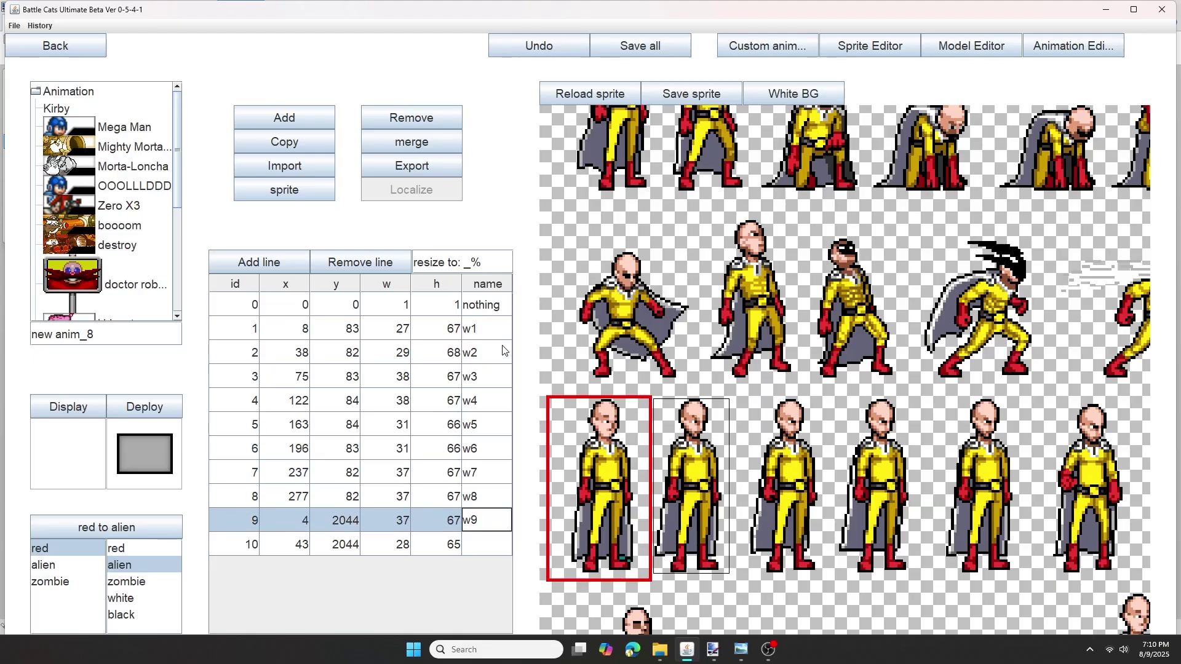
key("Return")
type("w10")
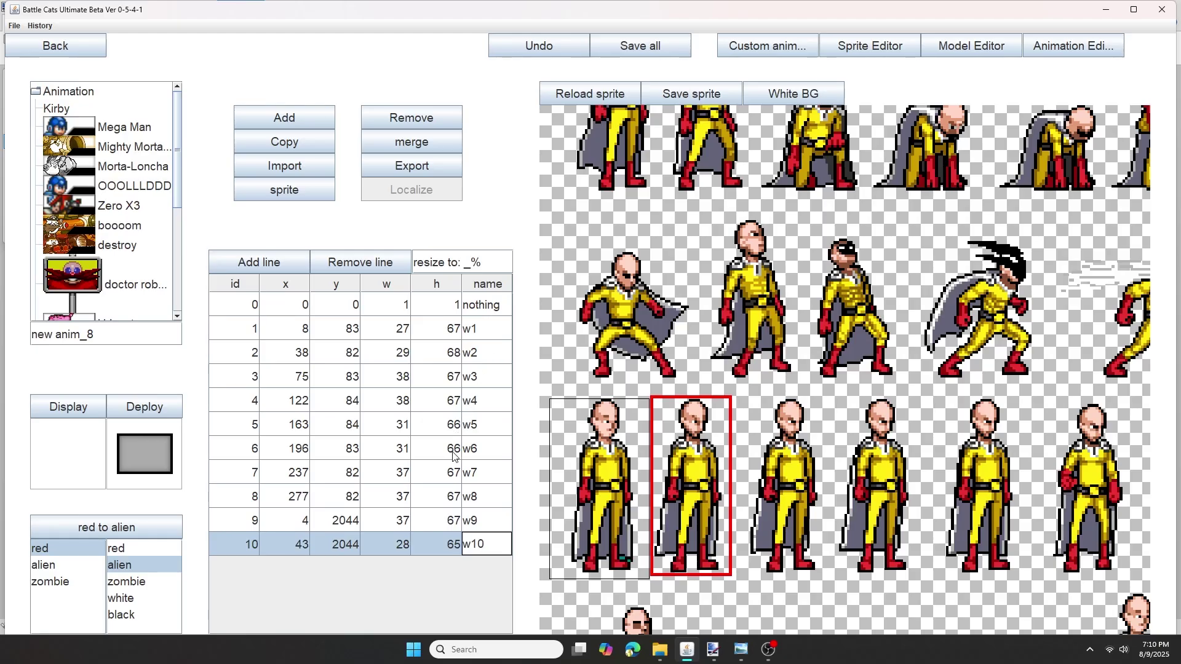
double_click(482, 523)
key("BackSpace")
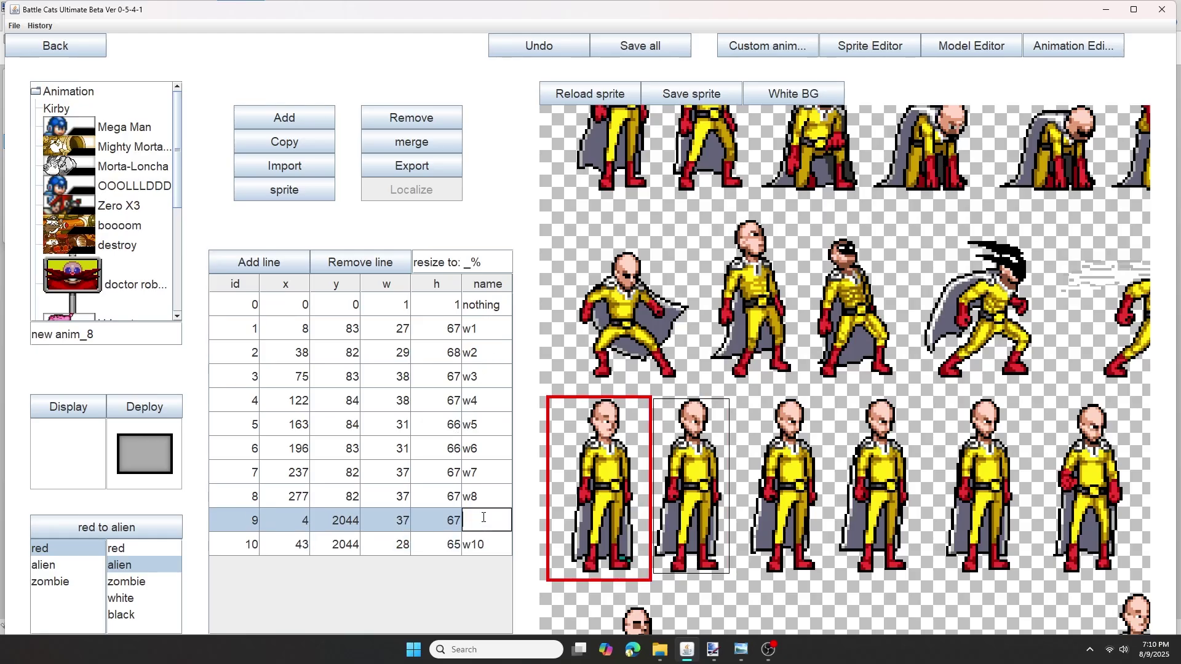
type("a1")
key("Return")
type("a")
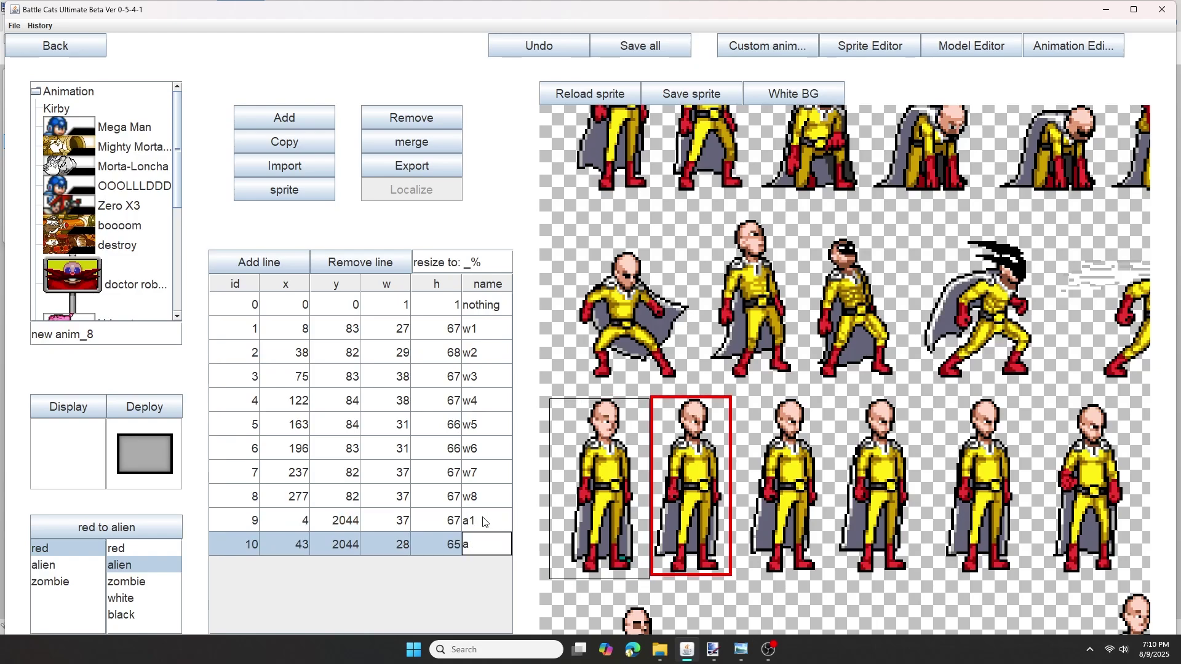
type("2")
key("Return")
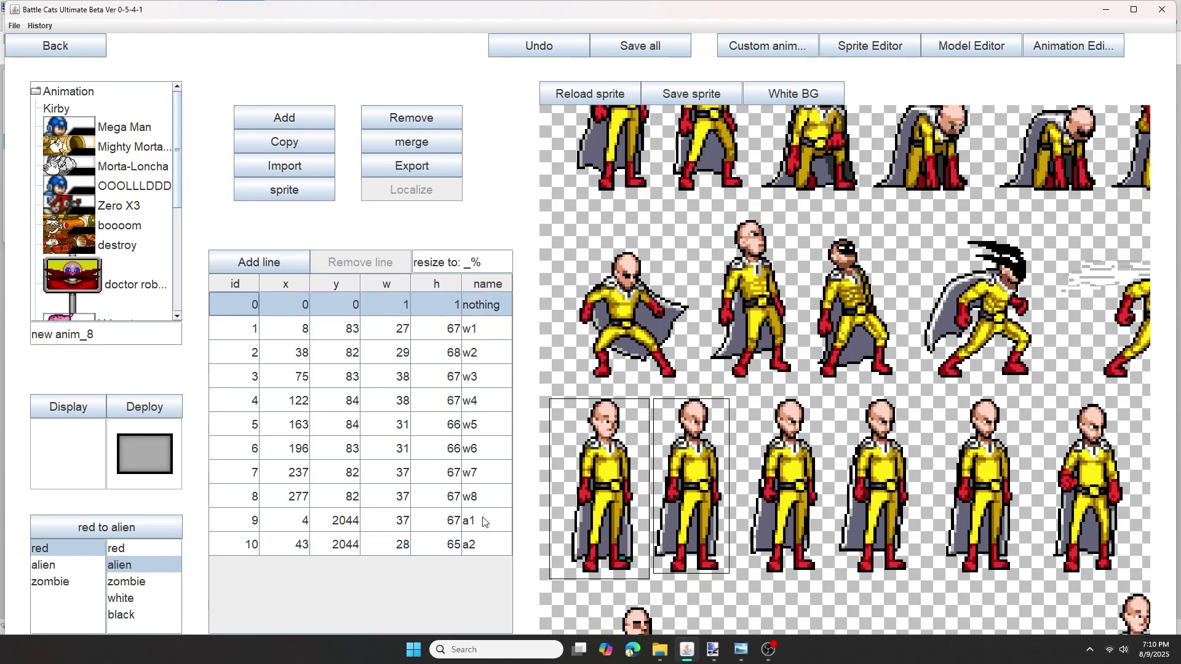
left_click(259, 262)
Resize cut 11 and add cuts 12 and 13, fitting each box onto its attack sprite.
left_click(294, 273)
left_click(811, 418)
left_click_drag(812, 418, 816, 561)
left_click(873, 480)
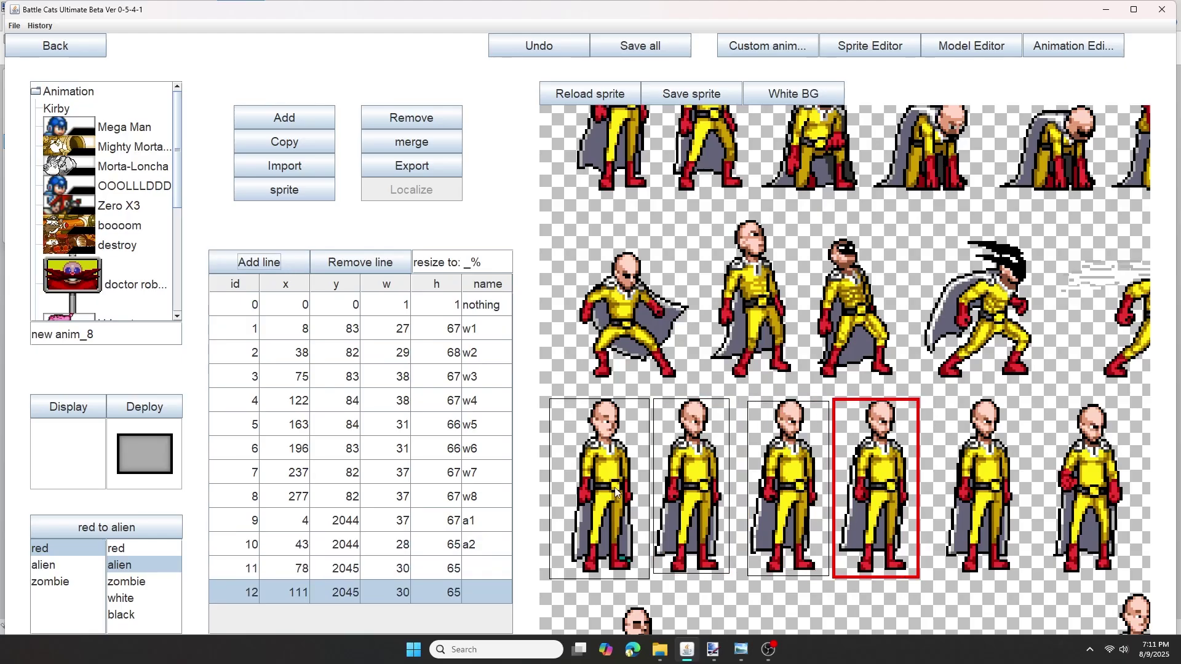
left_click(999, 437)
left_click_drag(999, 436, 999, 428)
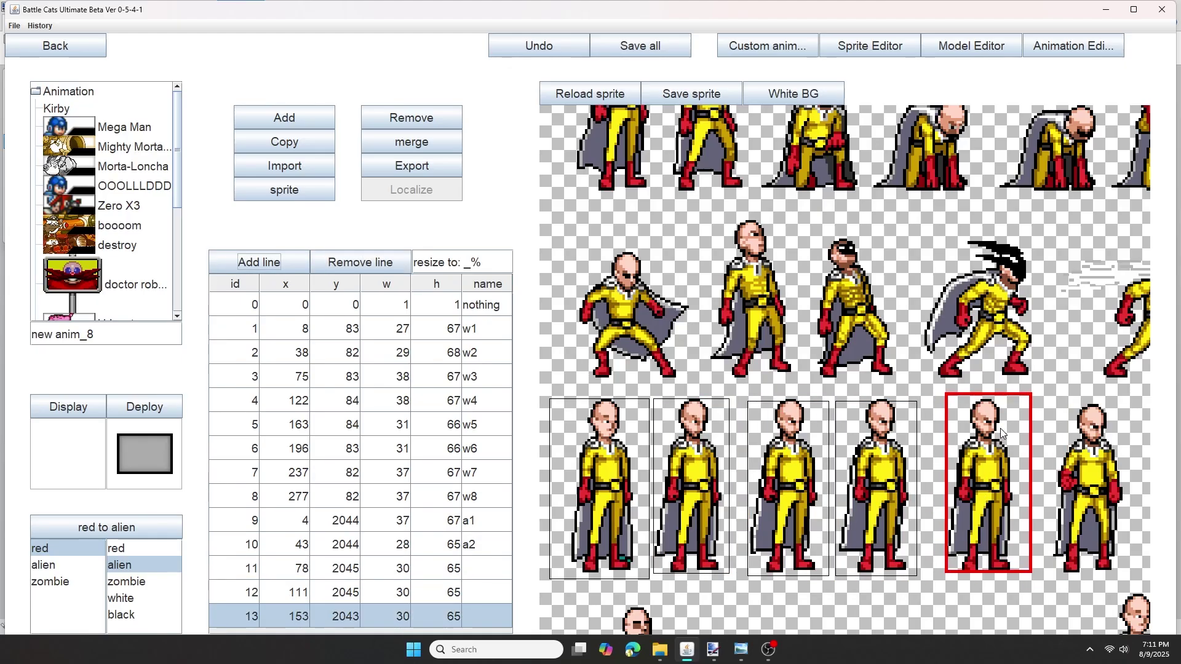
Add cuts 14 through 17, fitting cut 17 onto the cape sprite.
left_click(271, 266)
left_click(271, 271)
left_click(261, 266)
left_click(241, 268)
left_click(241, 268)
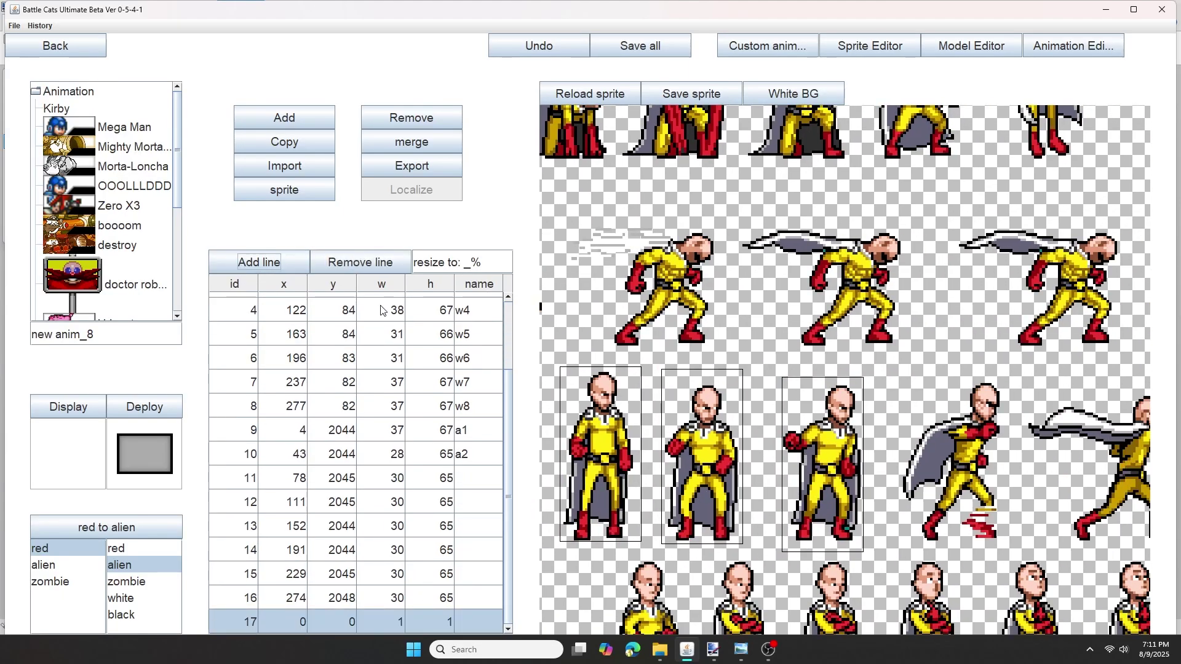
left_click(953, 470)
left_click_drag(1006, 495, 718, 471)
Box cuts 18 to 20 on the next attack sprites, sizing cut 18 to 72 by 61.
left_click_drag(729, 348, 921, 512)
left_click_drag(947, 362, 1131, 517)
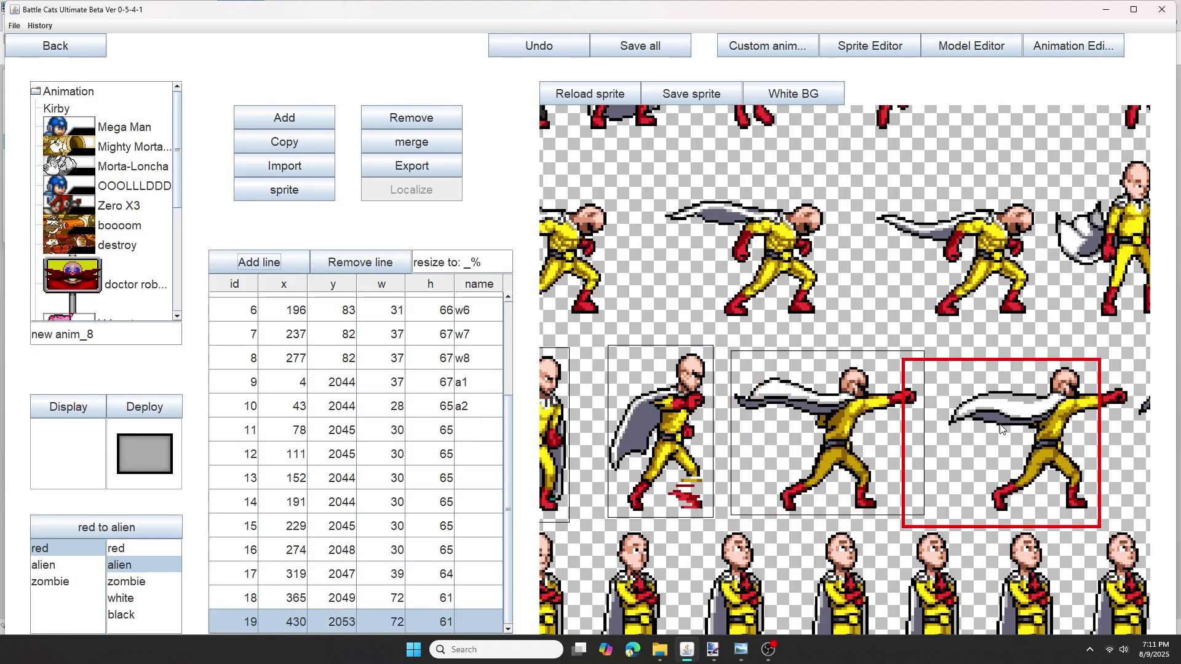
left_click_drag(1107, 431, 920, 431)
left_click(946, 430)
left_click(663, 412)
left_click_drag(663, 412, 773, 407)
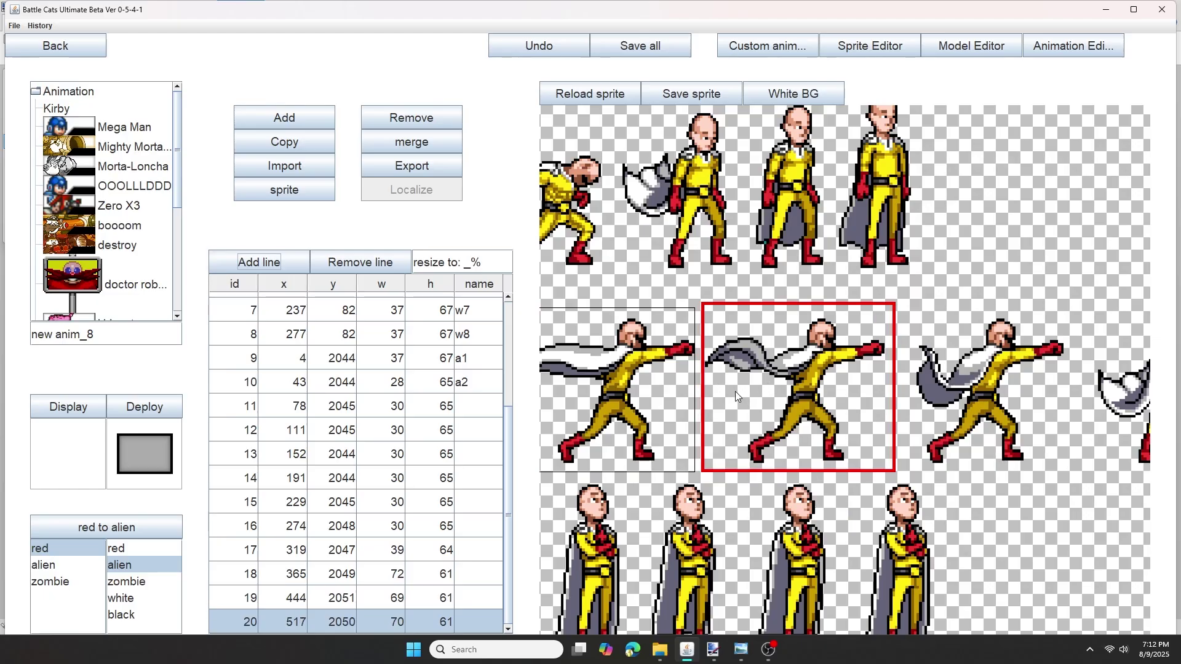
Add cuts 21 and 22 on the next punch sprites, narrowing each to fit.
left_click(671, 398)
left_click_drag(903, 306, 1095, 474)
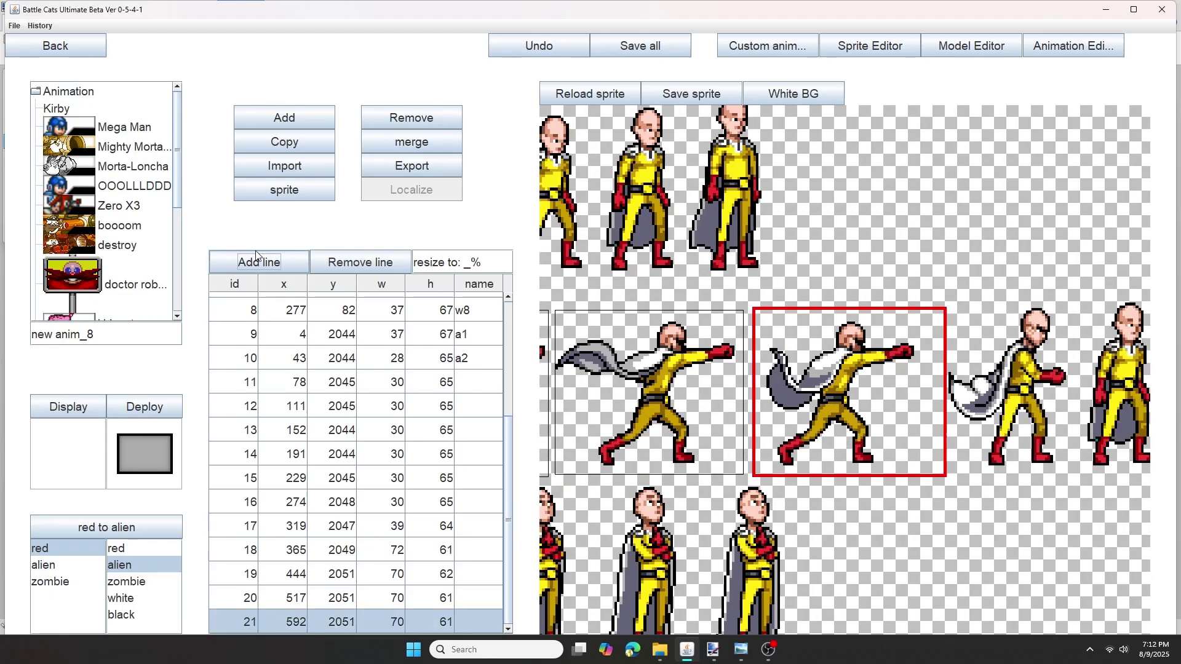
left_click(259, 262)
left_click_drag(731, 401, 696, 401)
left_click(891, 408)
left_click_drag(891, 407, 845, 408)
Add cut 23 and one more cut row around the remaining attack sprites.
left_click(259, 262)
left_click_drag(916, 401, 879, 412)
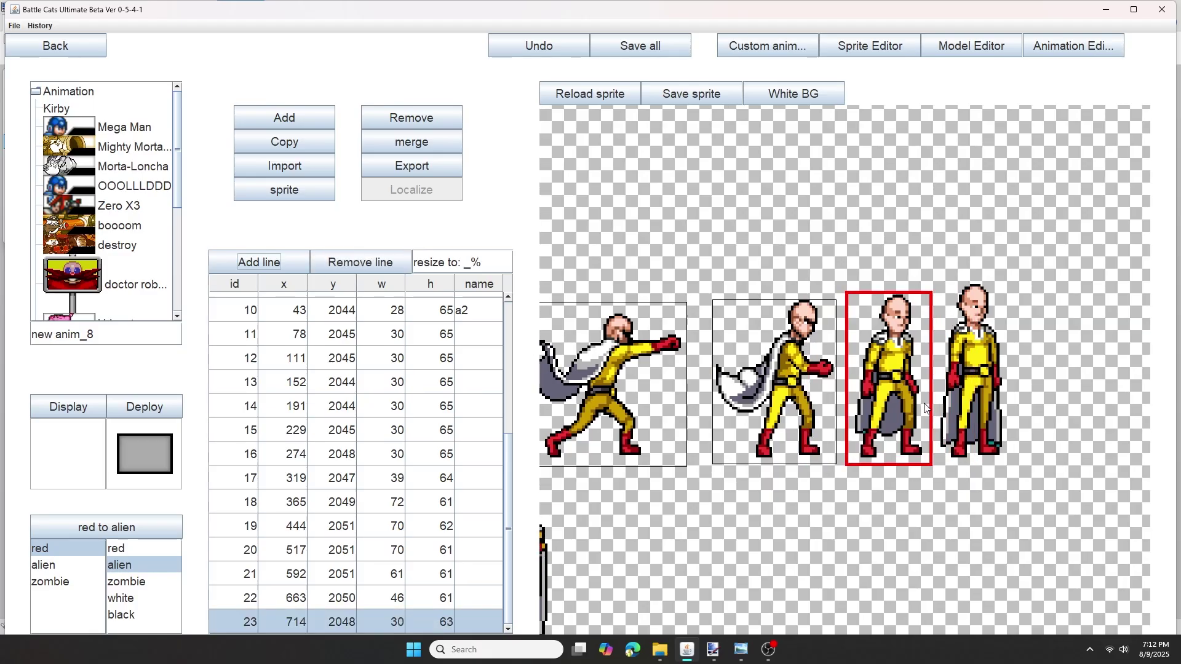
left_click(258, 262)
left_click_drag(978, 369, 1012, 444)
Name the attack sprite rows a3 through a16, starting at row 11.
scroll(478, 517, "up", 3)
double_click(479, 517)
type("a3")
key("Return")
type("a4 a5 a6 a7 a8")
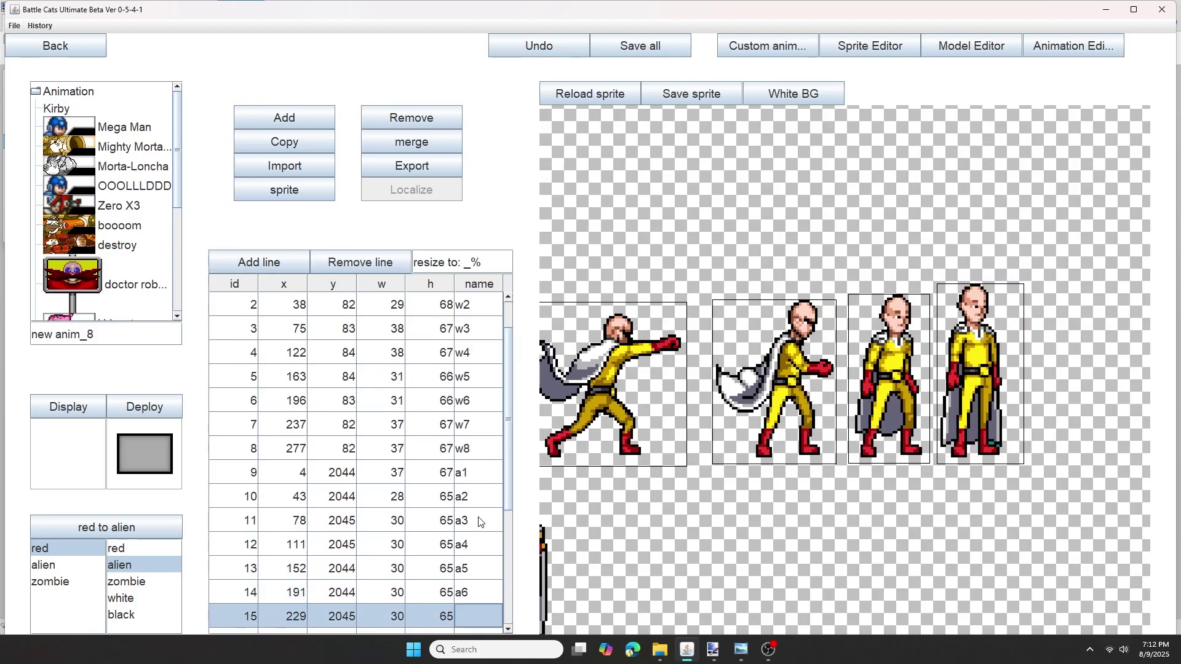
key("Return")
type("a9")
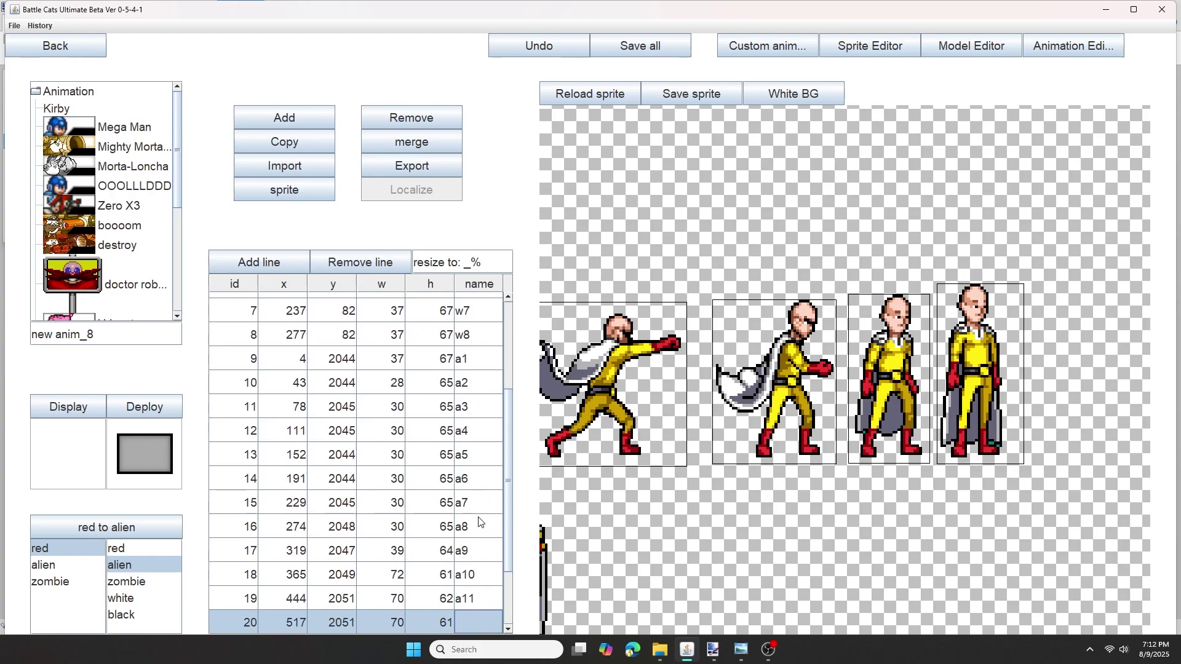
type(" a10 a11 a12 a13 a14 a15 a16")
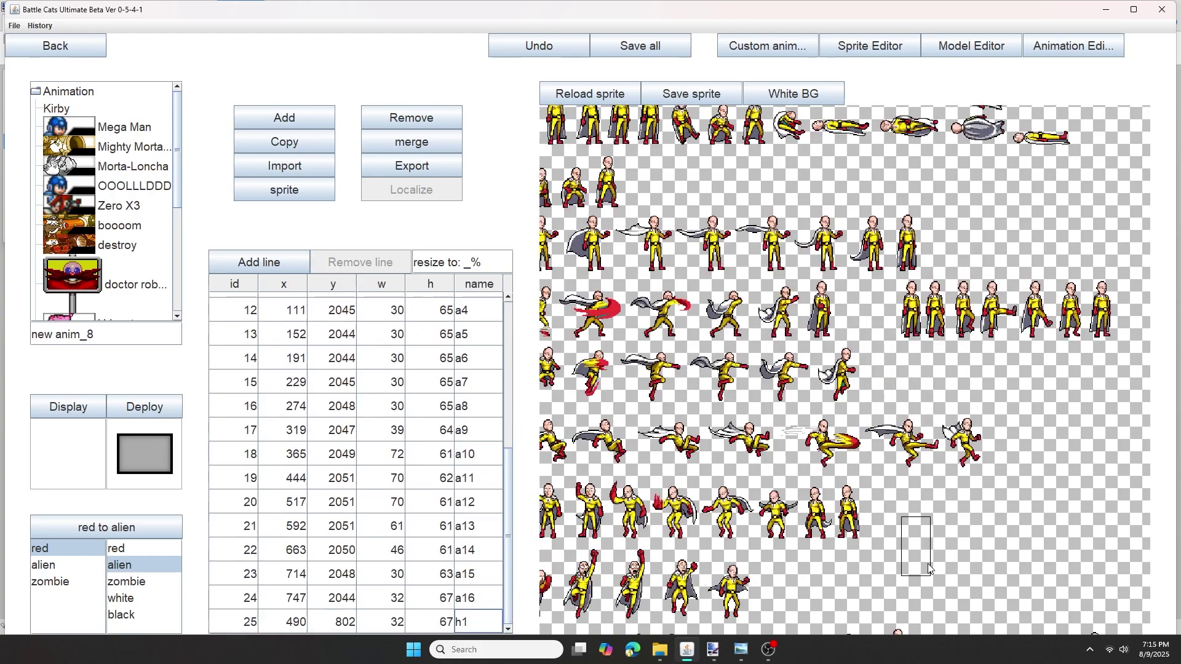
Box the hit-back sprites as rows 25 to 28, sizing row 25 to 37 by 60.
scroll(852, 359, "up", 4)
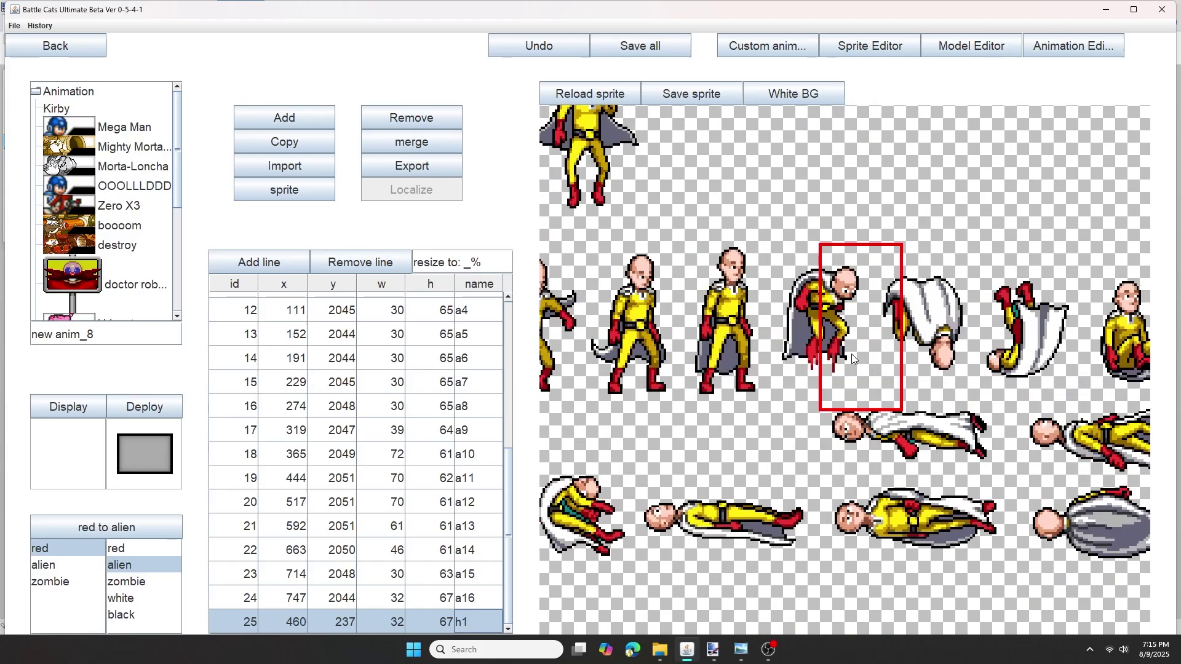
mouse_move(852, 358)
left_mouse_down()
mouse_move(811, 350)
mouse_move(864, 352)
left_mouse_up()
left_click_drag(861, 399, 855, 374)
left_click(825, 244)
left_click_drag(825, 244, 831, 254)
left_click(249, 261)
left_click_drag(849, 324, 831, 381)
left_click(249, 260)
left_click(720, 375)
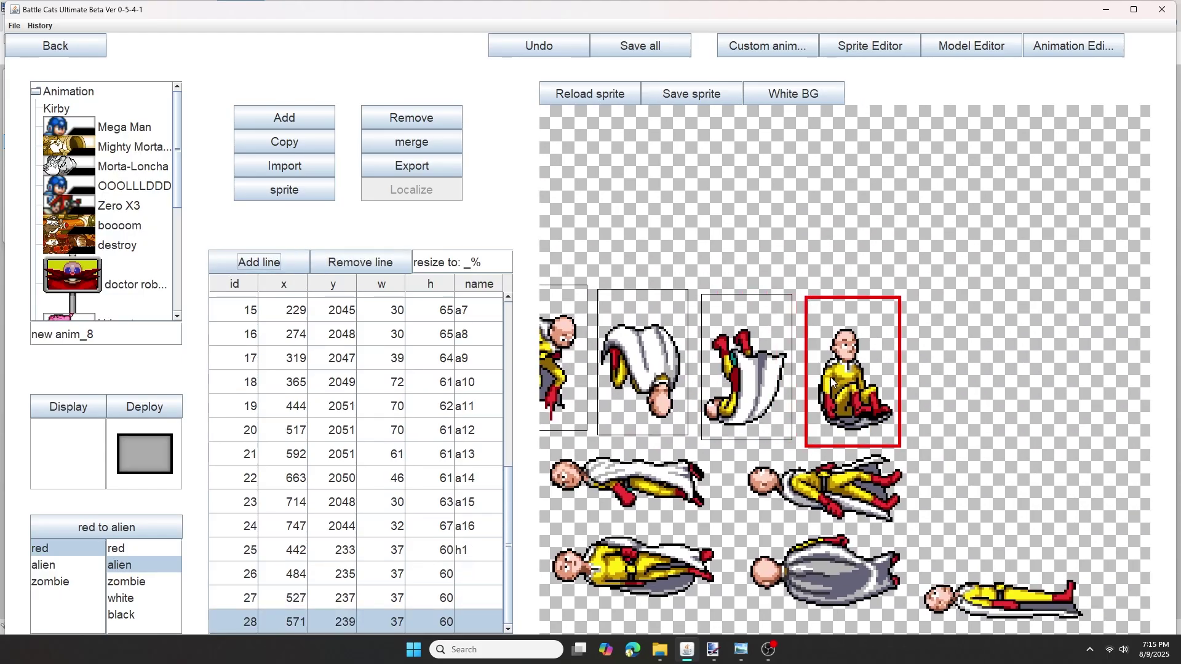
scroll(895, 547, "down", 5)
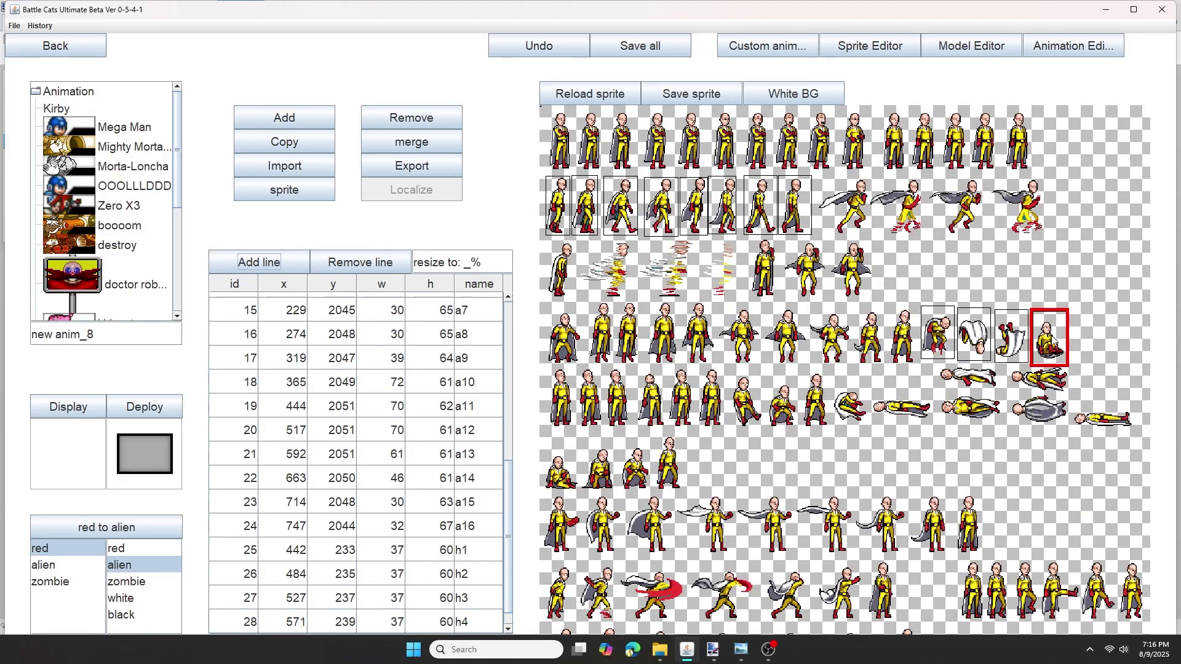
Box the first six standing idle sprites as cut rows 29 to 34.
scroll(573, 146, "up", 2)
scroll(573, 146, "up", 2)
left_click_drag(645, 193, 596, 244)
left_click_drag(629, 121, 689, 263)
left_click_drag(699, 119, 770, 264)
left_click_drag(784, 120, 852, 262)
left_click_drag(865, 120, 935, 262)
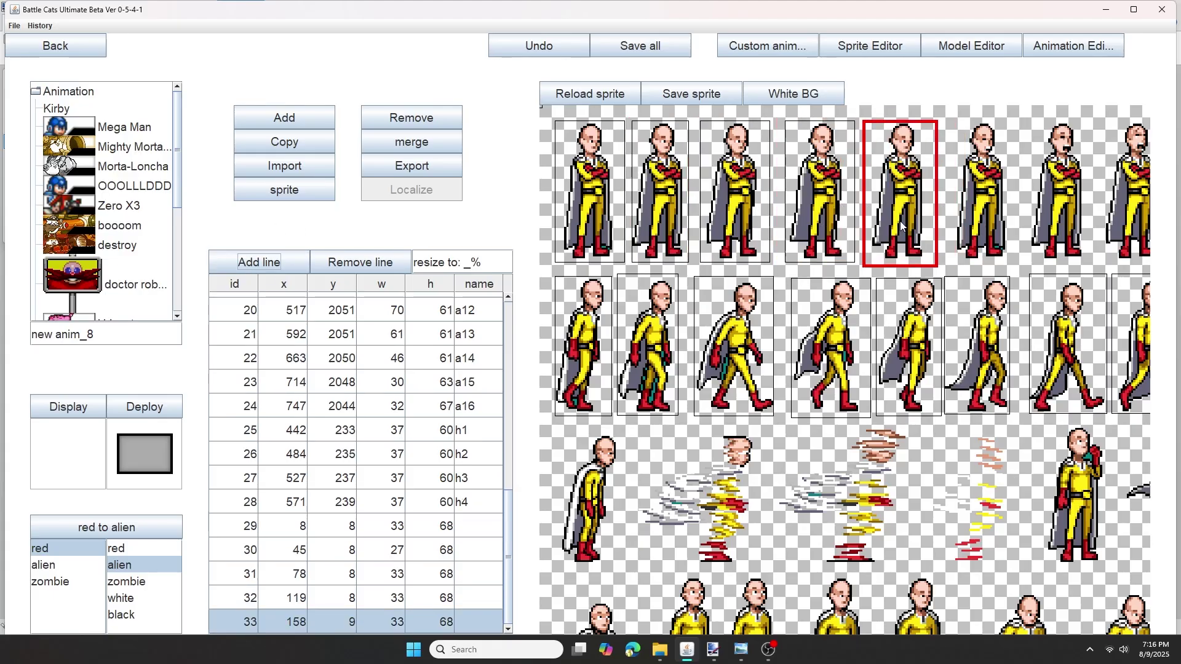
left_click_drag(944, 120, 1016, 262)
Box the next standing sprites as rows 35 to 37, nudging rows 36 and 37 into place.
scroll(861, 368, "right", 4)
left_click_drag(799, 120, 868, 235)
left_click_drag(886, 120, 960, 265)
left_click(876, 212)
left_click(914, 212)
left_click_drag(913, 212, 911, 207)
left_click_drag(985, 110, 1063, 260)
left_click_drag(1024, 185, 992, 180)
Box the remaining standing idle sprites as rows 38 through 43.
scroll(898, 286, "right", 4)
left_click_drag(797, 112, 871, 262)
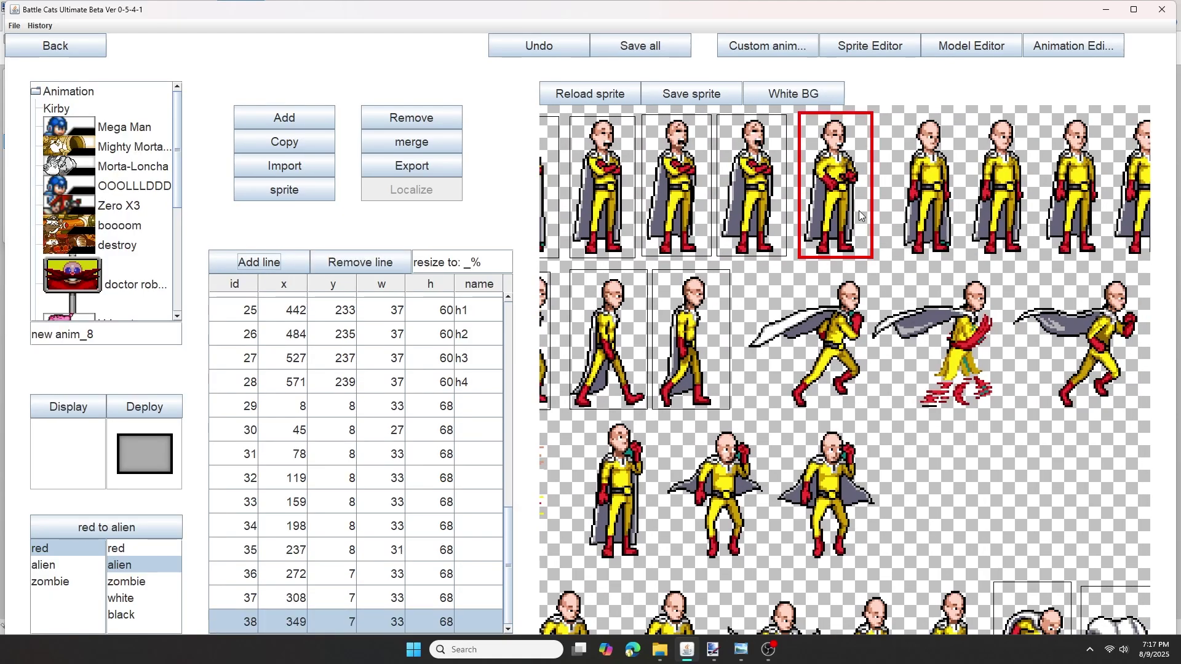
scroll(739, 262, "right", 3)
left_click_drag(721, 120, 791, 263)
left_click_drag(797, 119, 867, 263)
mouse_move(870, 118)
left_mouse_down()
mouse_move(942, 265)
mouse_move(932, 265)
left_mouse_up()
left_click_drag(941, 122, 1011, 264)
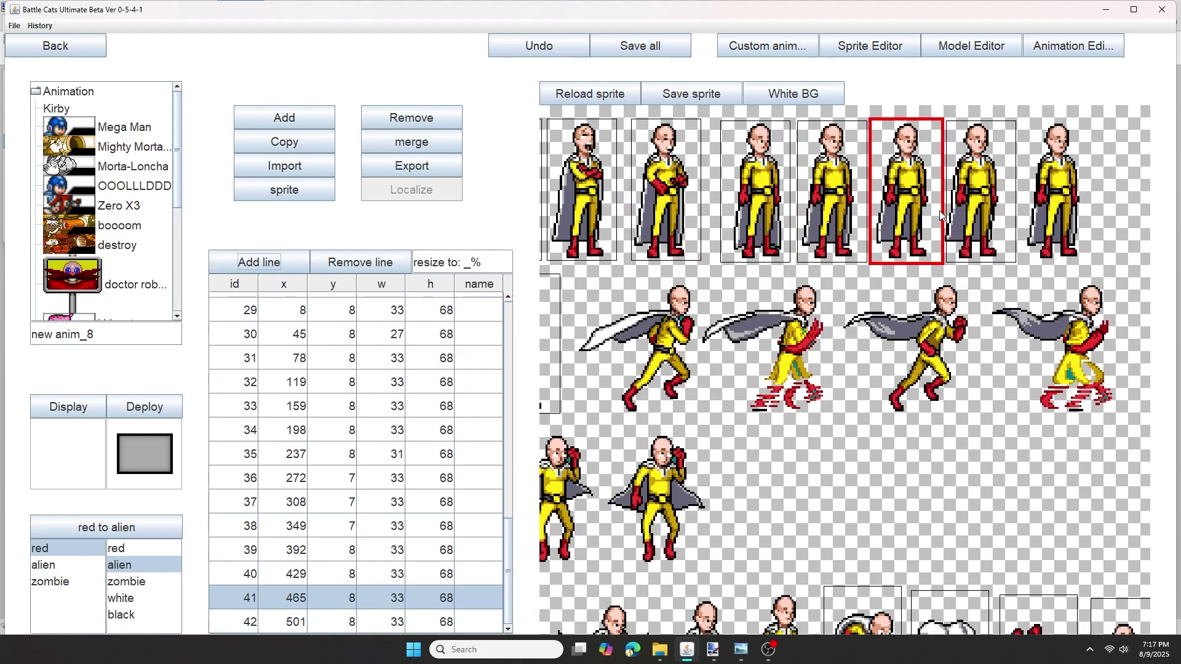
left_click_drag(968, 219, 969, 221)
left_click_drag(1020, 118, 1093, 265)
left_click_drag(1076, 222, 1081, 224)
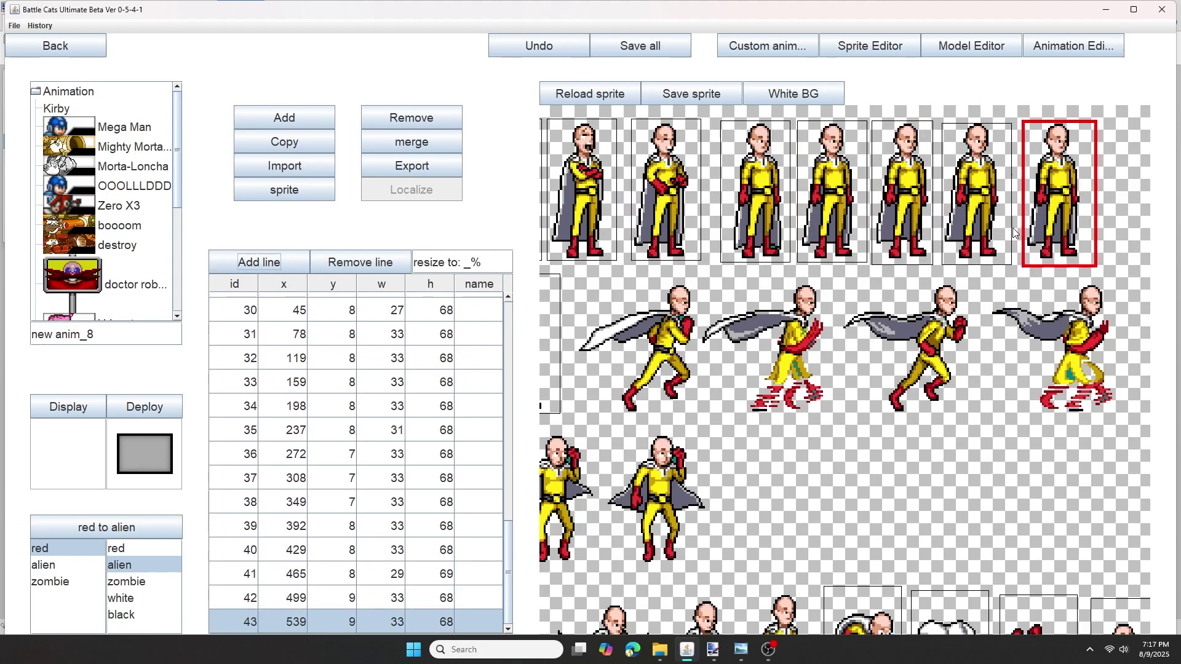
scroll(468, 495, "up", 3)
double_click(468, 495)
Name idle rows 29 to 43 as i1 through i15.
key("Return")
type("i2")
key("Return")
type("i3")
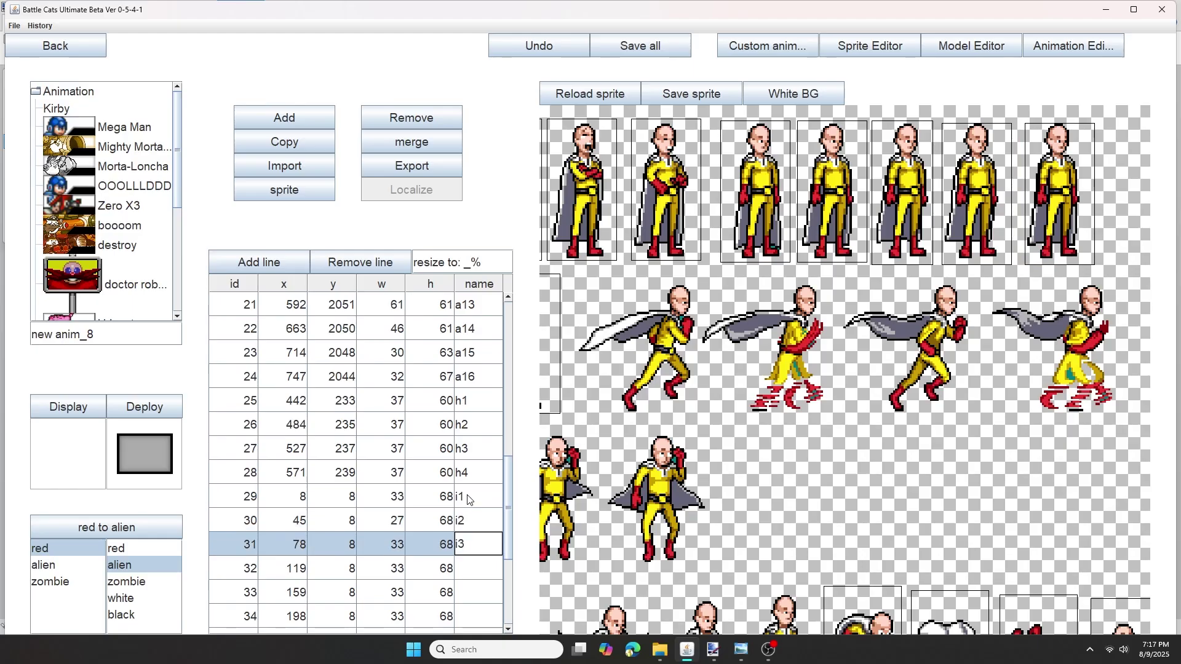
key("Return")
type("i4")
key("Return")
type("i5")
key("Return")
type("i6")
key("Return")
type("i7")
key("Return")
type("i8")
key("Return")
type("i9")
key("Return")
type("i10")
key("Return")
type("i11")
key("Return")
type("i12")
key("Return")
type("i13")
key("Return")
type("i14")
key("Return")
type("i15")
Rename the animation set to One Punch Man.
scroll(455, 482, "up", 4)
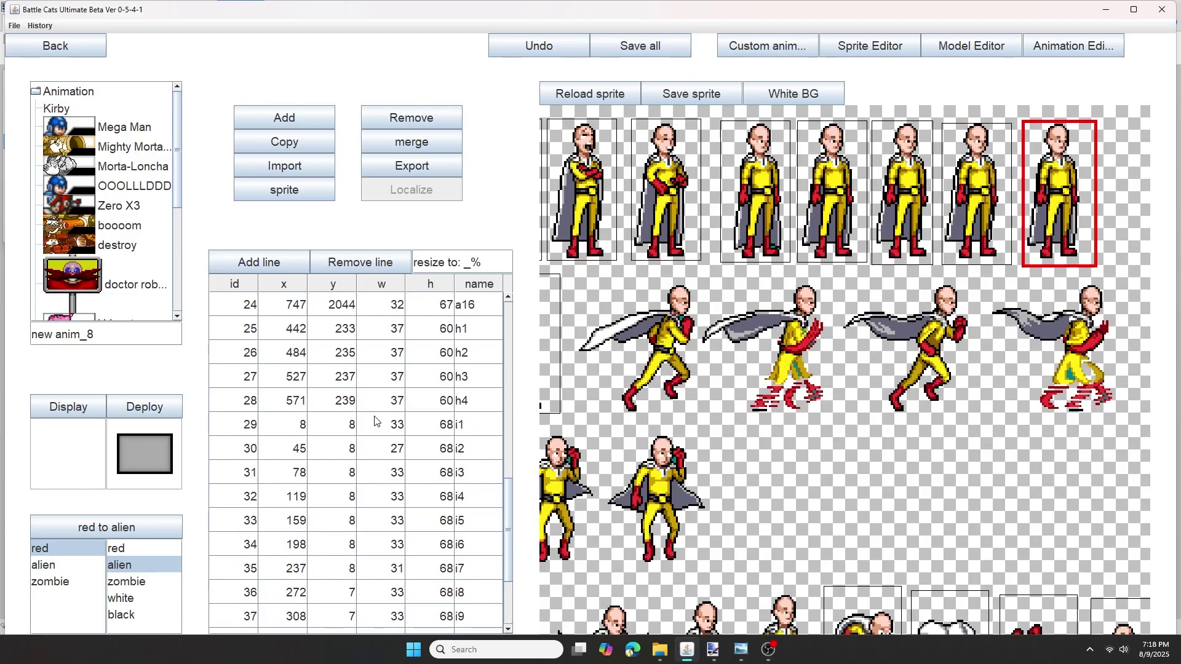
scroll(401, 458, "down", 4)
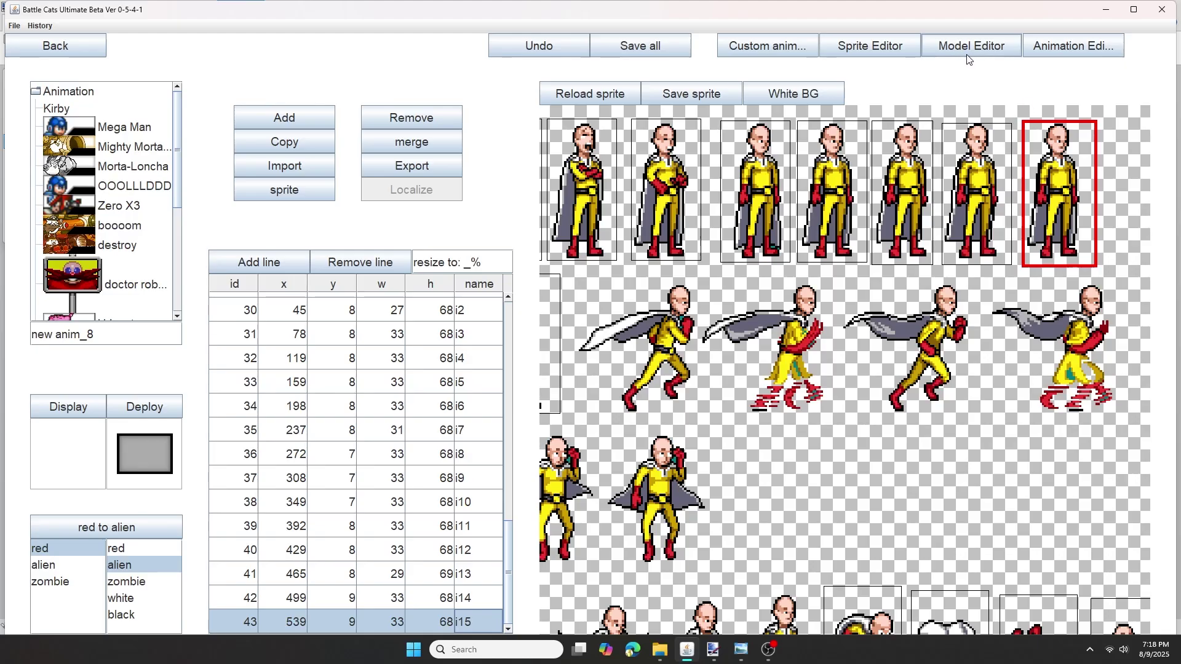
key("Tab")
scroll(115, 320, "down", 3)
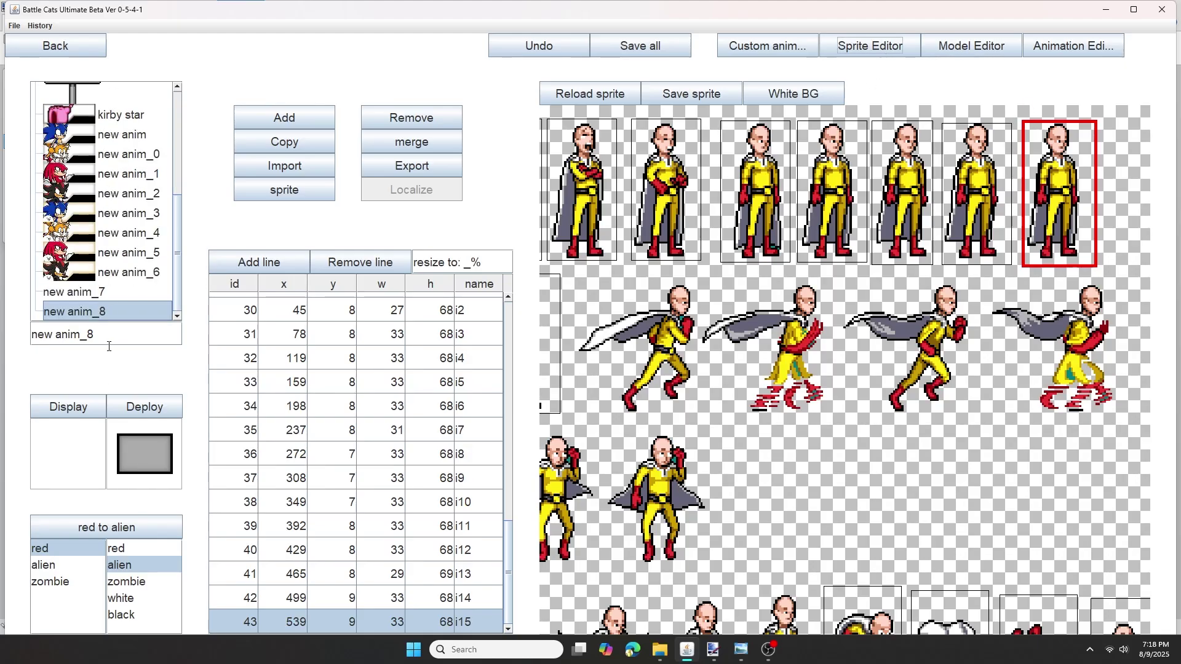
key("Tab")
type("One")
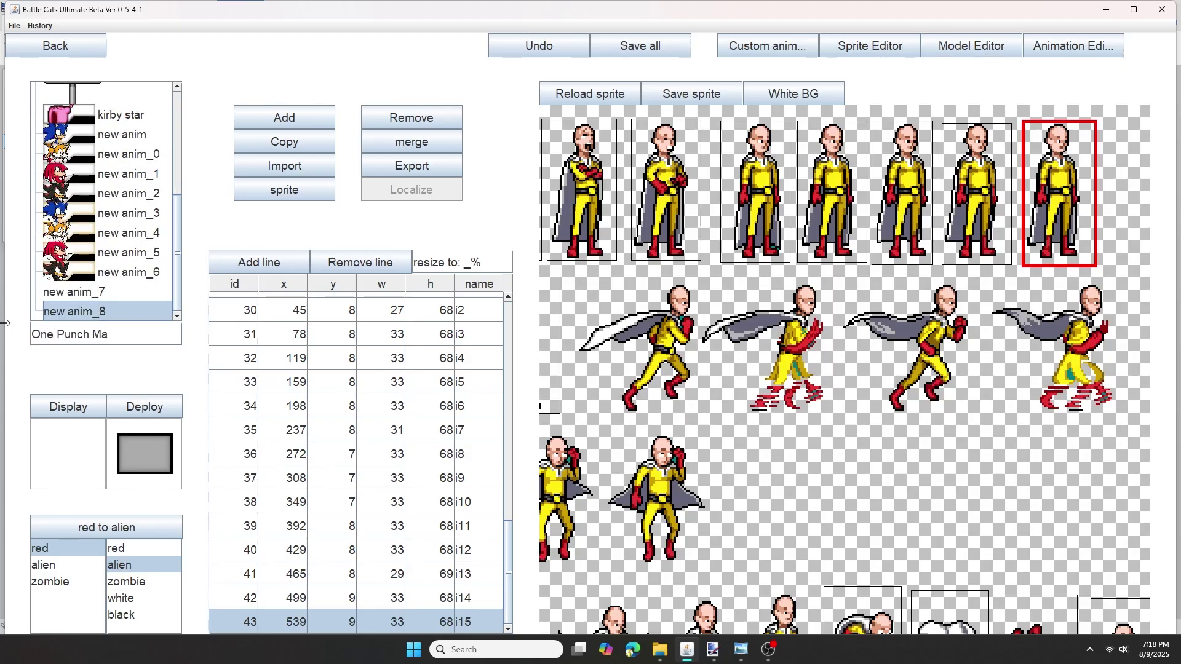
In the Model Editor, add a new part under the One Punch Man model's root part.
left_click(968, 50)
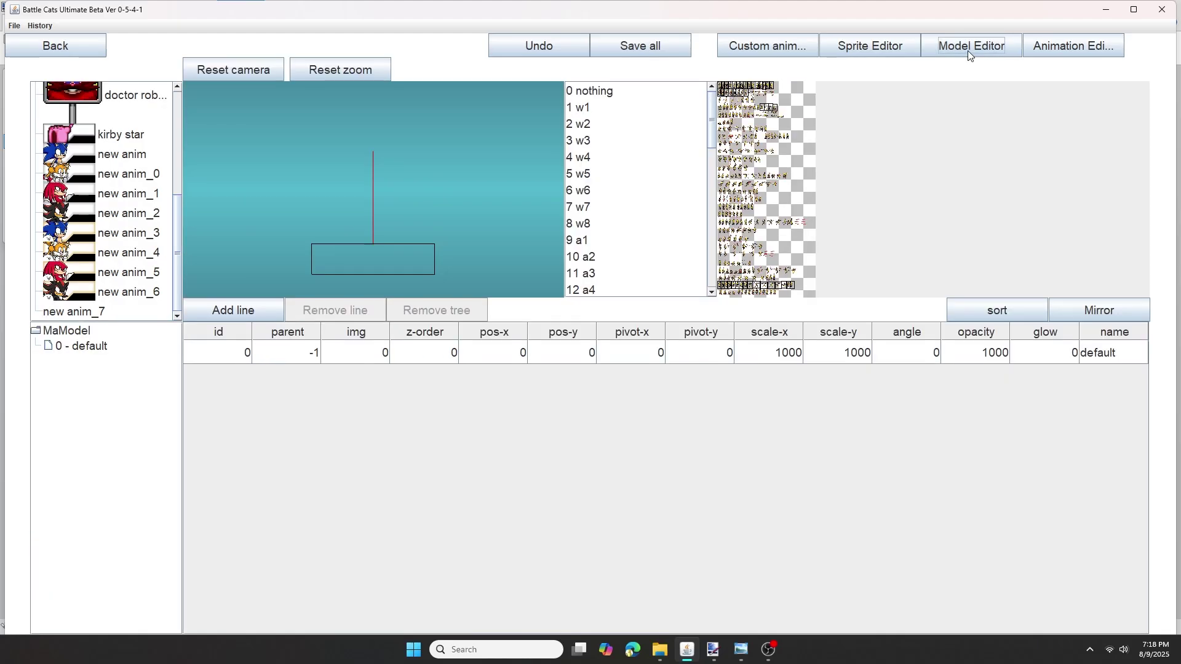
scroll(91, 312, "up", 4)
left_click(138, 206)
left_click(92, 346)
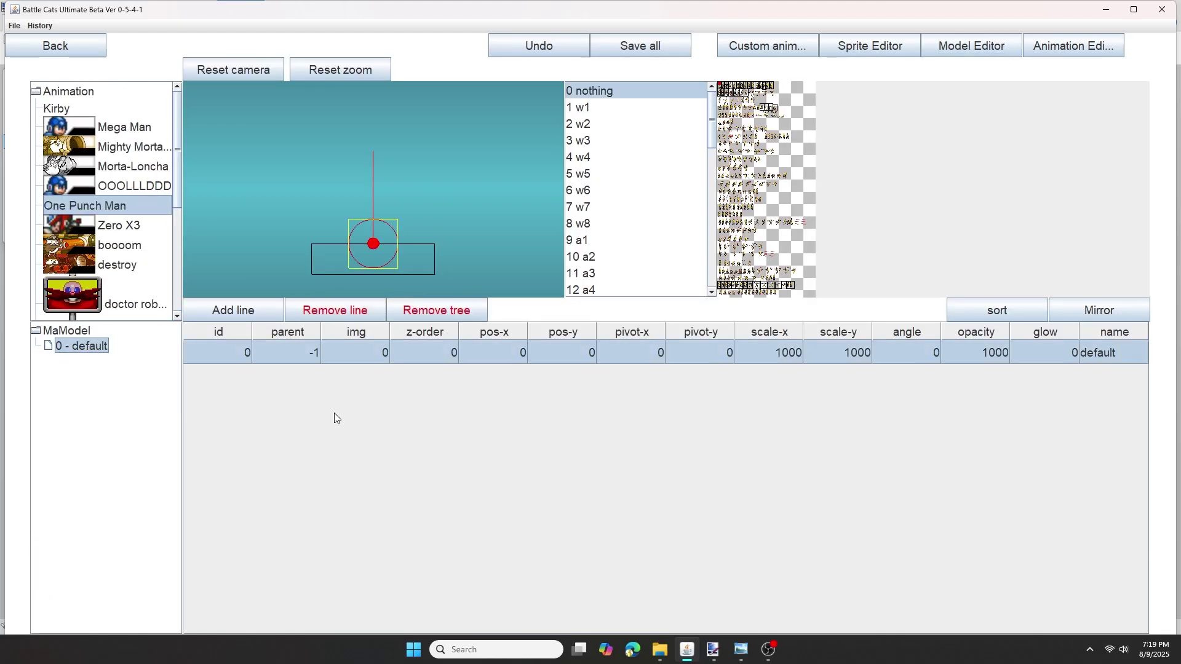
left_click(230, 318)
Set the part's image to 29 and place the sprite on the ground line at offset 1, -67.
double_click(368, 375)
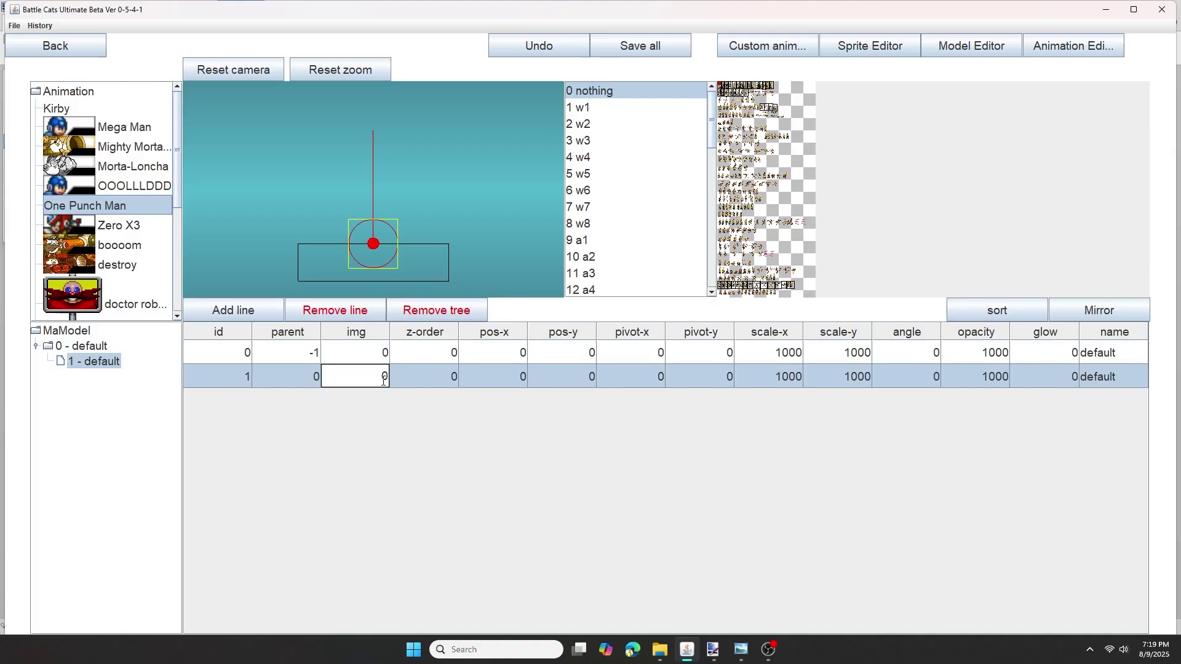
scroll(612, 258, "down", 10)
scroll(612, 257, "up", 1)
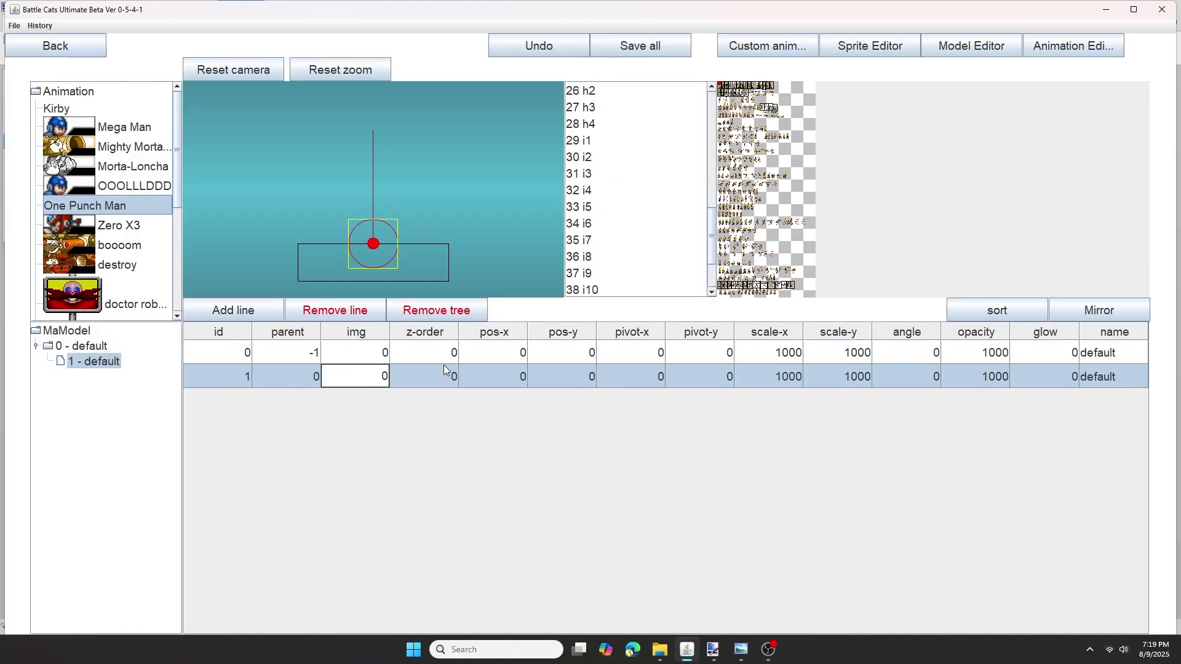
type("29")
key("Return")
scroll(376, 259, "up", 2)
left_click_drag(498, 193, 508, 257)
scroll(467, 234, "up", 2)
left_click_drag(433, 211, 405, 224)
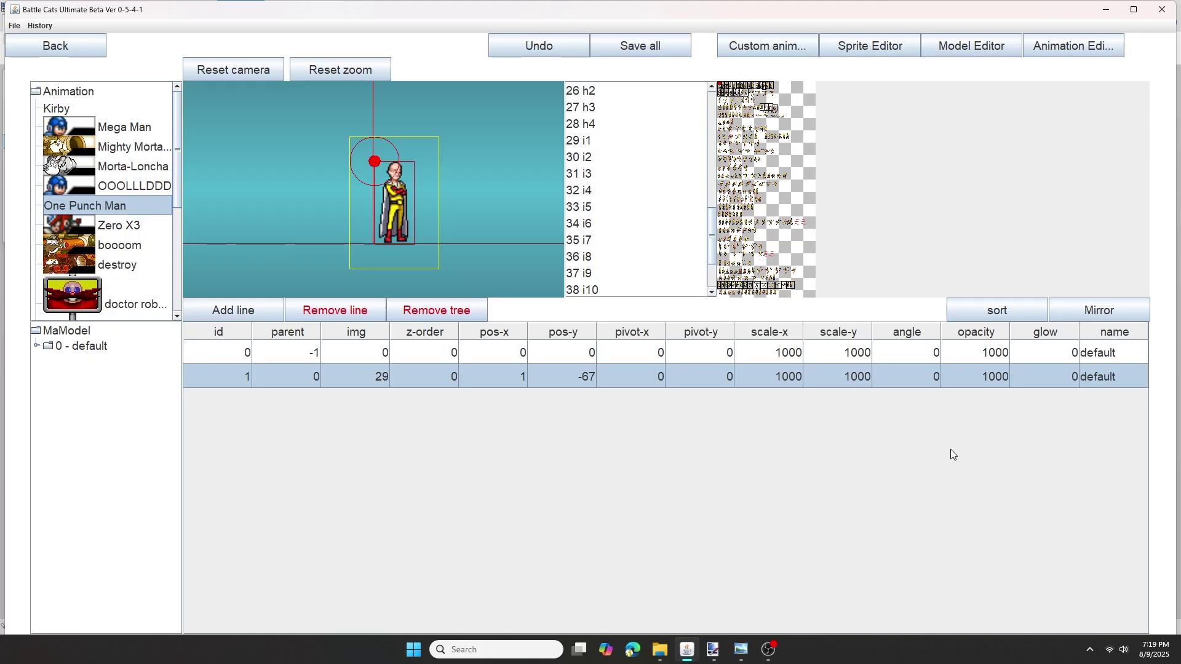
Mirror the model and enlarge part 1 to 4000 scale on both axes.
left_click(1094, 316)
left_click_drag(375, 213, 408, 217)
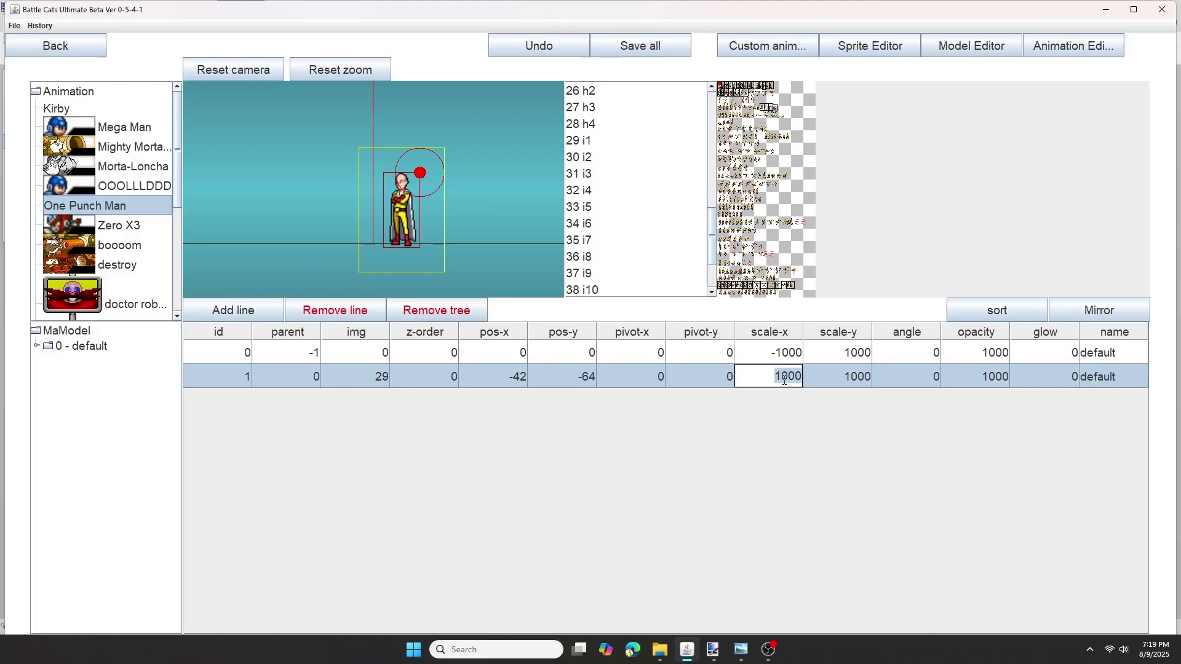
type("4000")
key("Return")
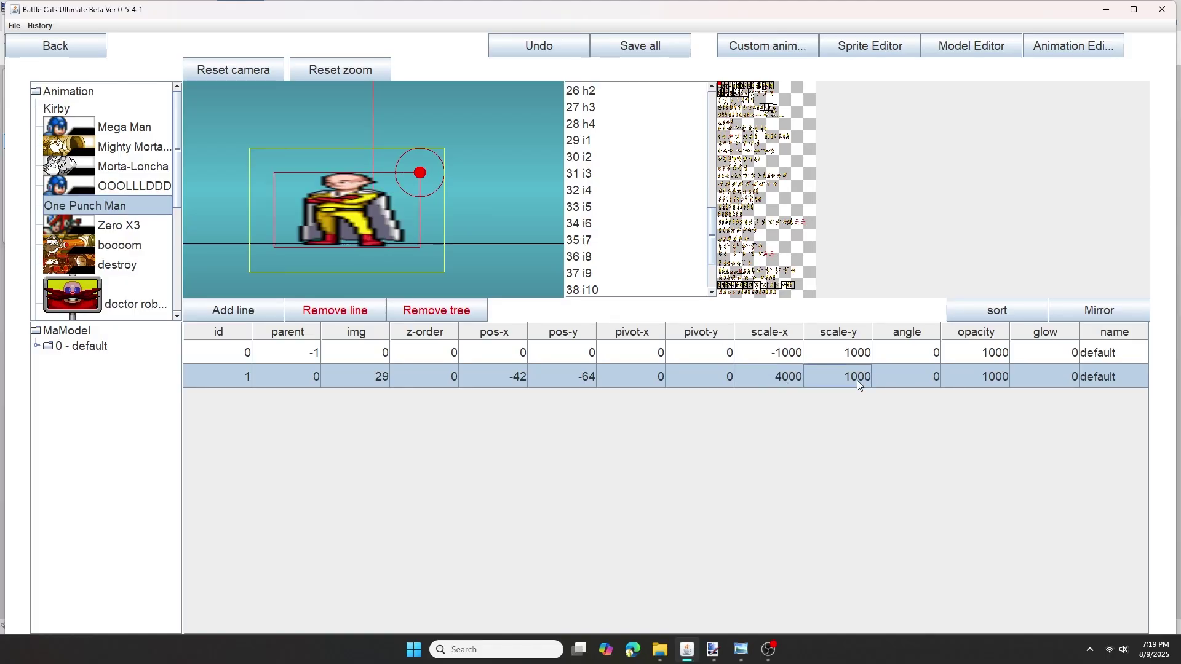
left_click(857, 380)
type("4000")
key("Return")
left_click_drag(380, 205, 411, 218)
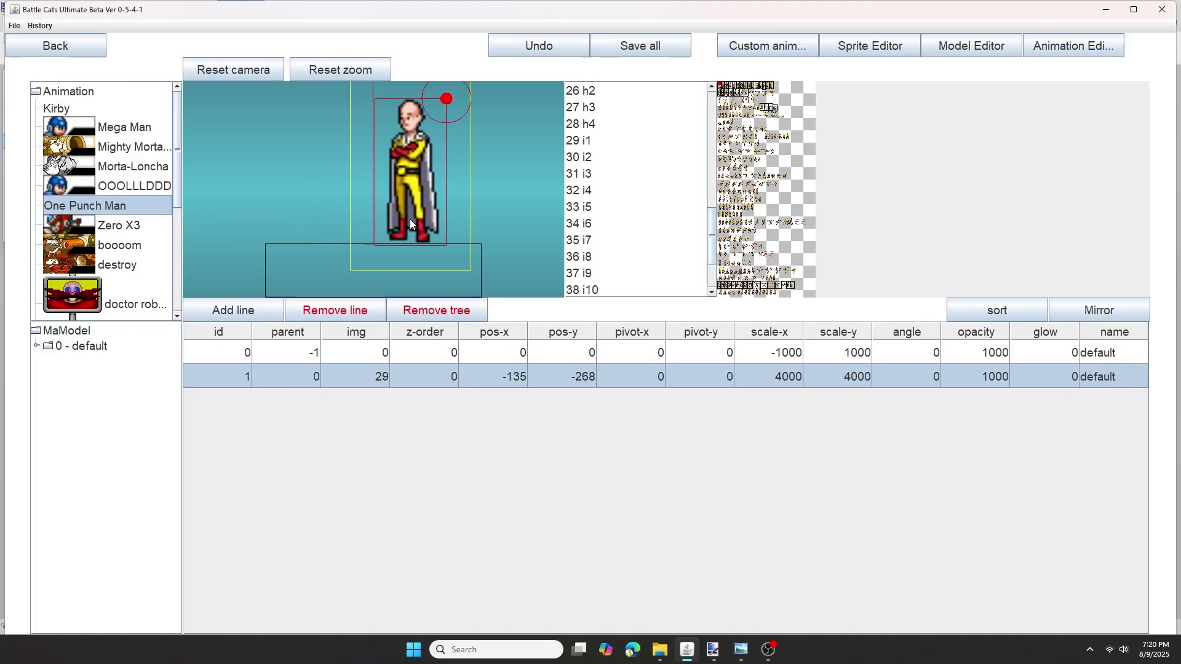
Reduce part 1's scale to 2500 horizontally and vertically and move it back into place.
left_click(792, 379)
type("300")
type("0")
key("ctrl+a")
type("2500")
key("Return")
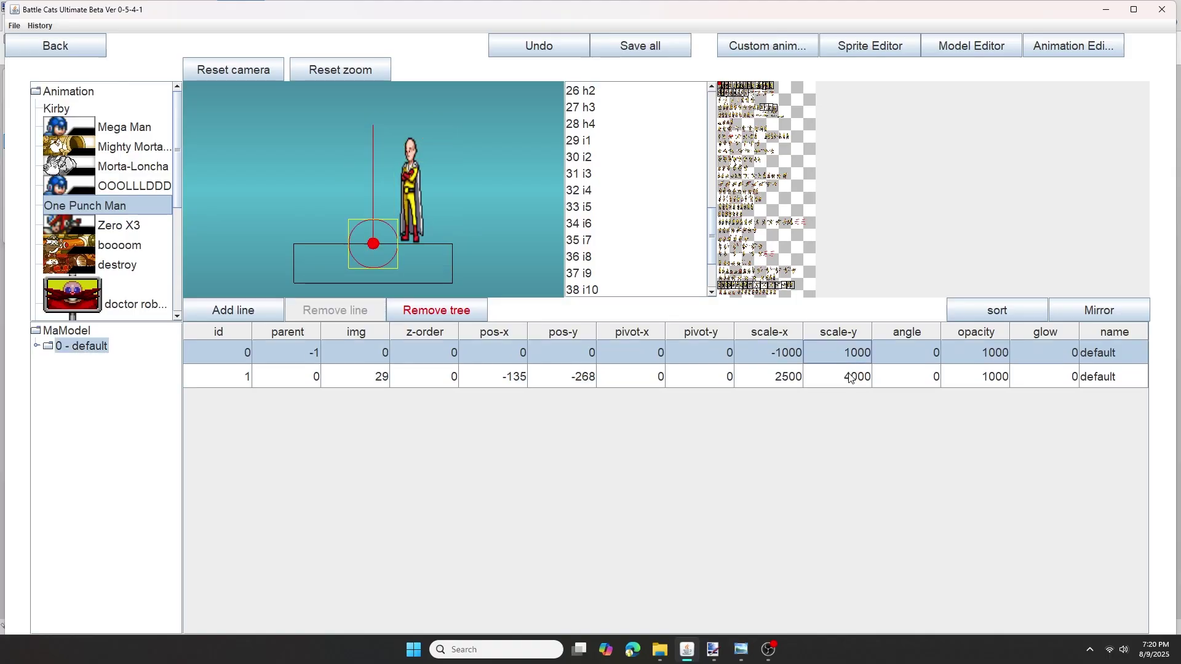
left_click(845, 377)
type("2500")
key("Return")
scroll(456, 136, "up", 2)
left_click_drag(457, 135, 434, 215)
scroll(434, 215, "up", 2)
scroll(411, 208, "down", 2)
scroll(477, 221, "down", 2)
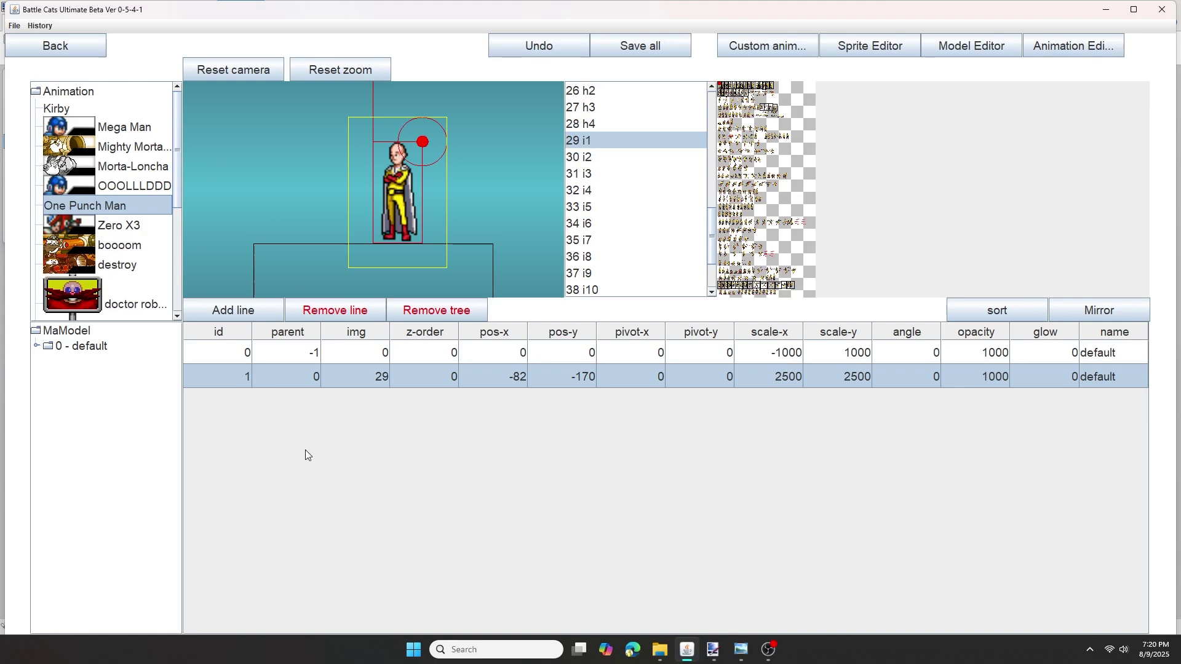
Add a second part with image 0, then reselect the idle sprite part.
left_click(231, 310)
double_click(375, 400)
type("0")
left_click_drag(363, 271, 316, 224)
scroll(309, 219, "up", 2)
scroll(321, 213, "down", 2)
left_click(386, 229)
scroll(656, 240, "down", 2)
scroll(626, 256, "up", 3)
scroll(625, 254, "down", 2)
scroll(625, 254, "up", 3)
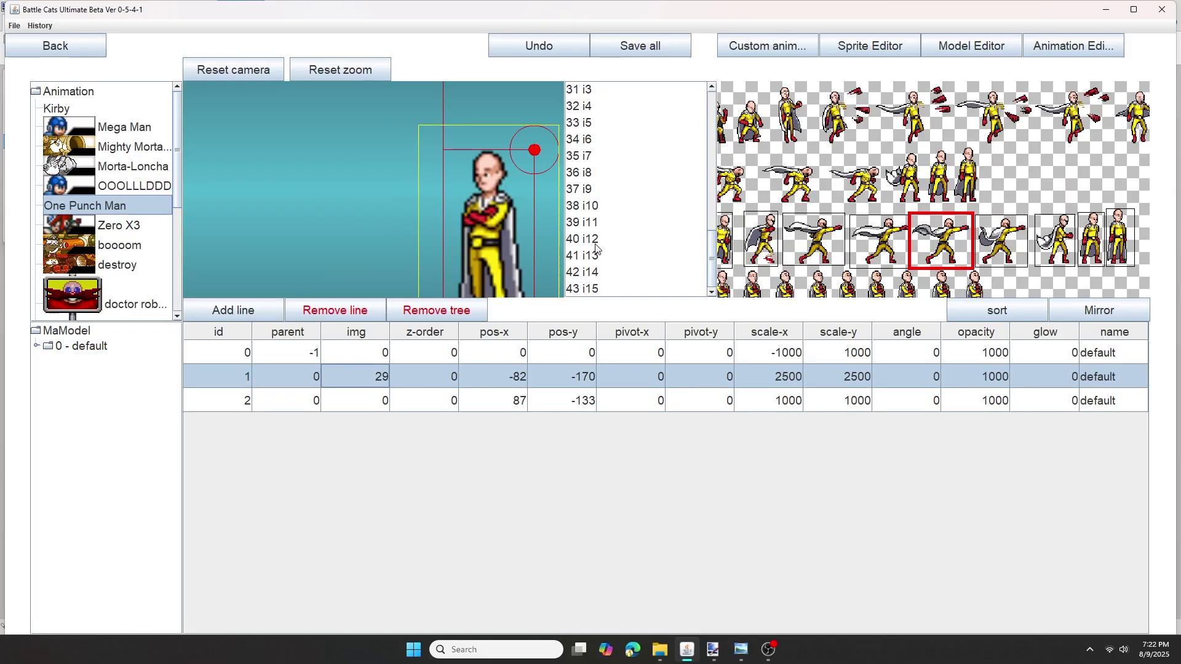
Add a new part line to the walk animation in the animation view.
left_click(1050, 48)
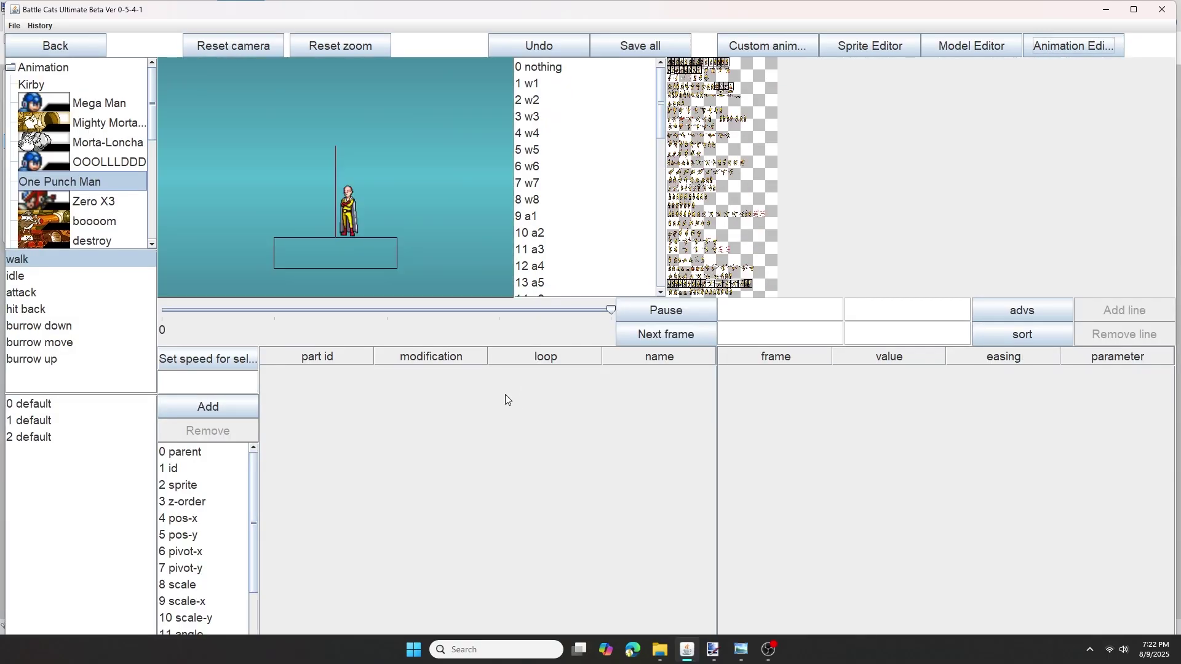
scroll(324, 204, "up", 5)
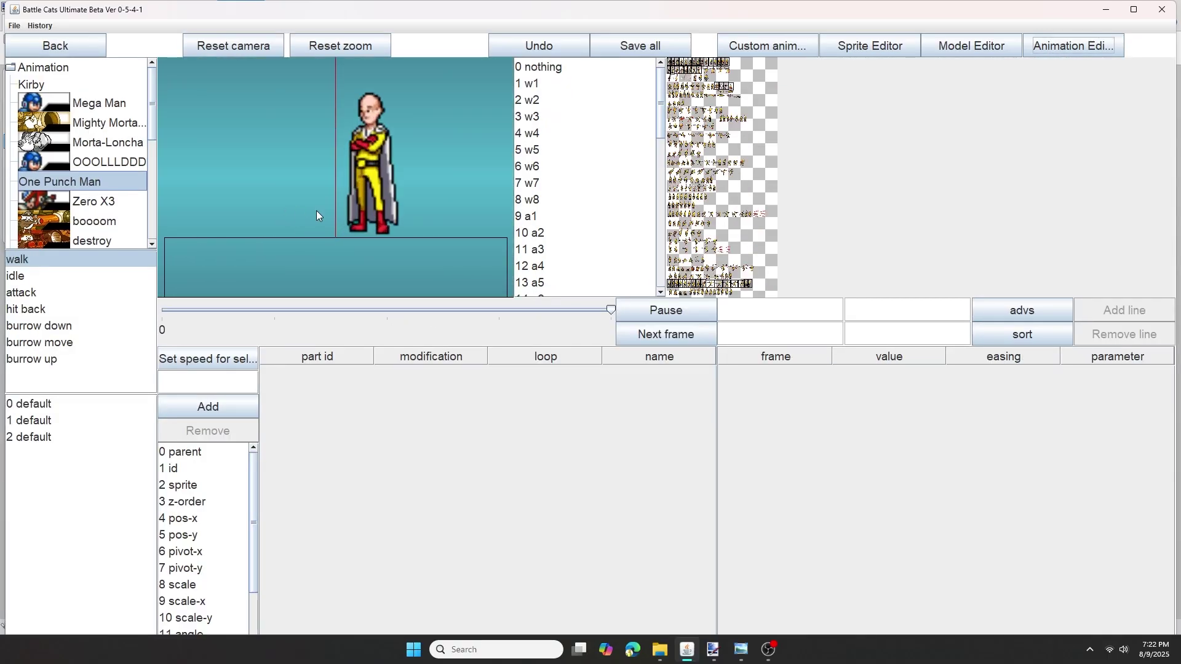
left_click(46, 266)
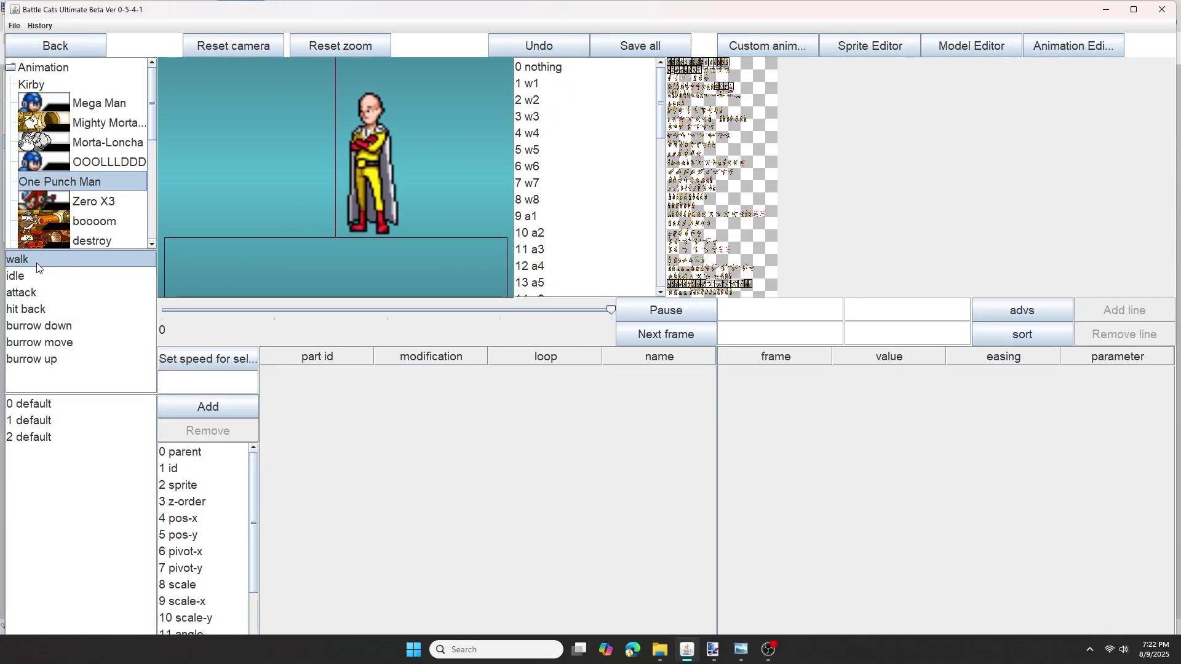
left_click(204, 407)
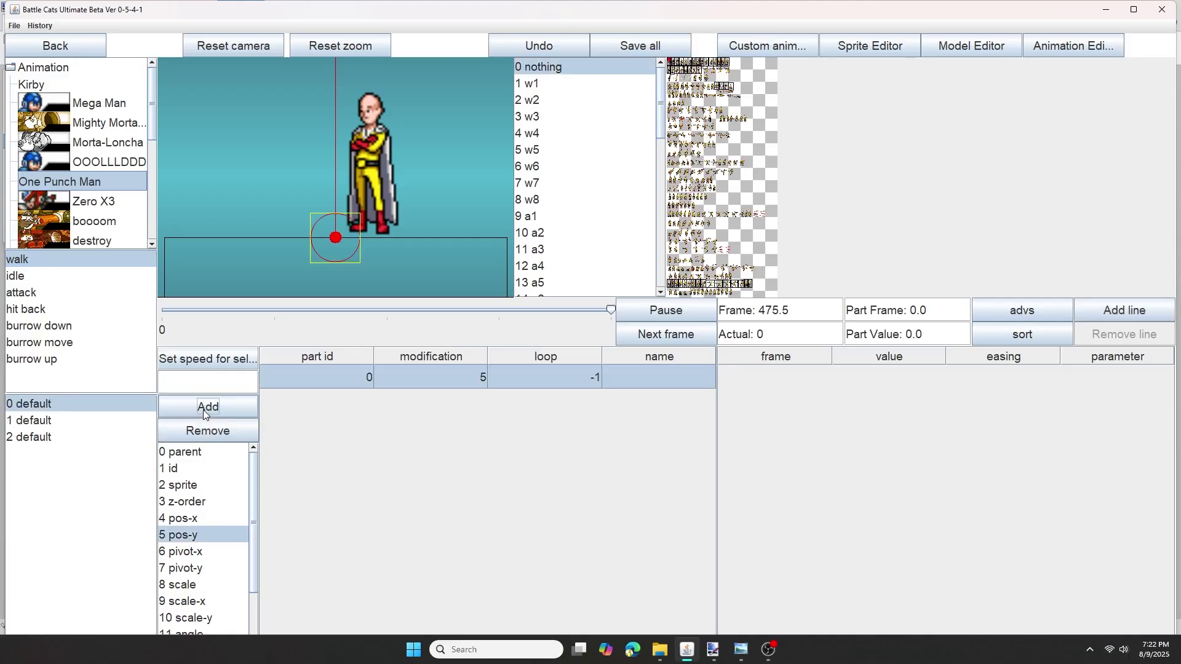
Set the walk line to modification 2 and part id 1, and name it walk.
double_click(468, 378)
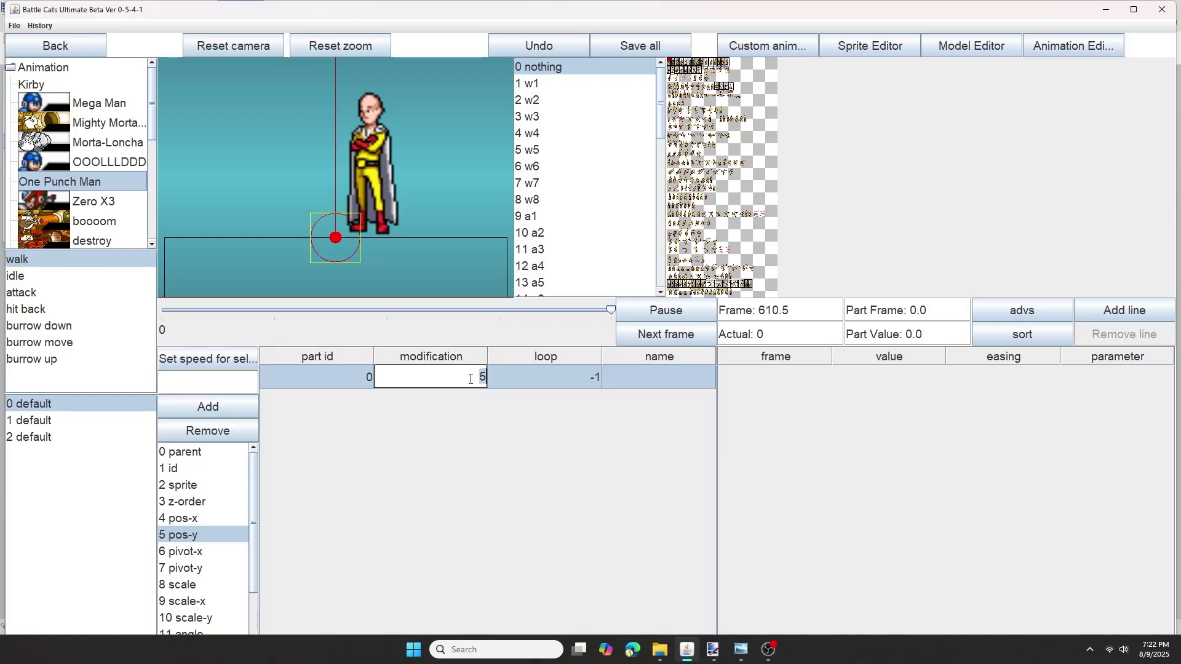
type("2")
double_click(356, 375)
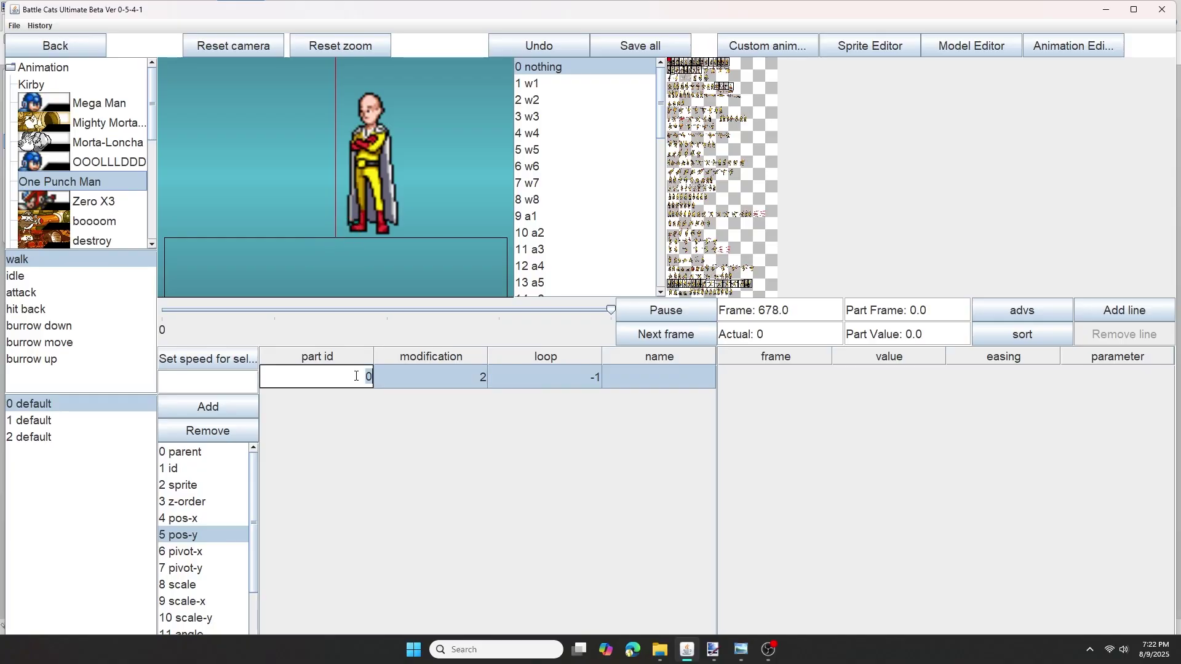
type("1")
key("Return")
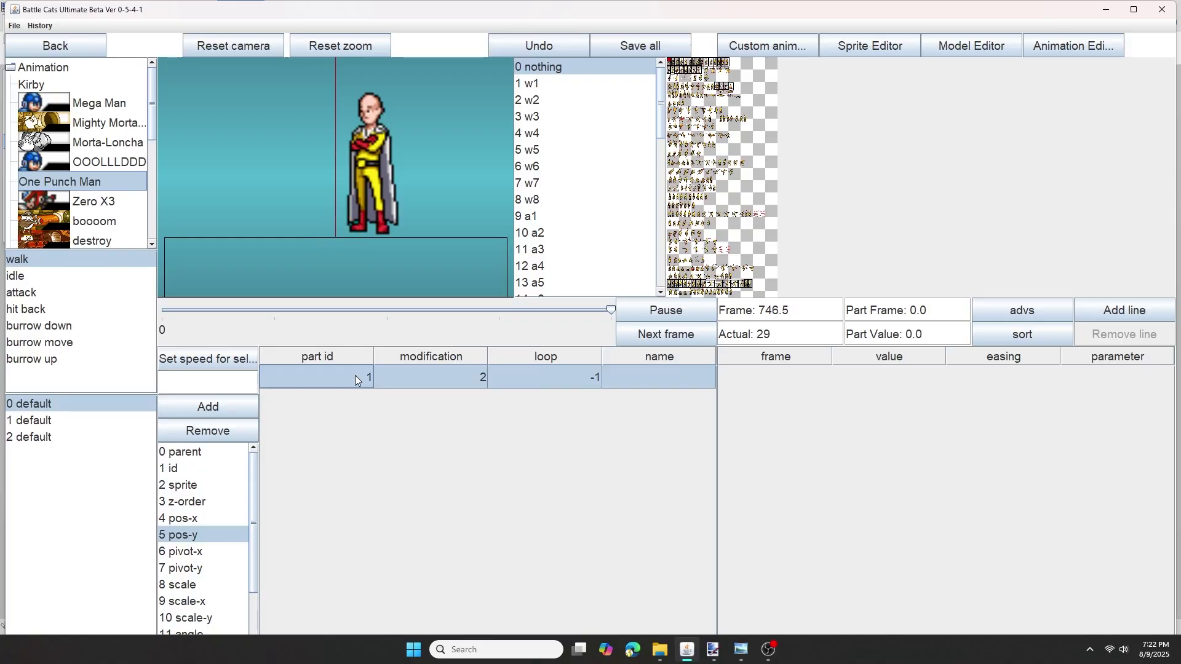
double_click(652, 378)
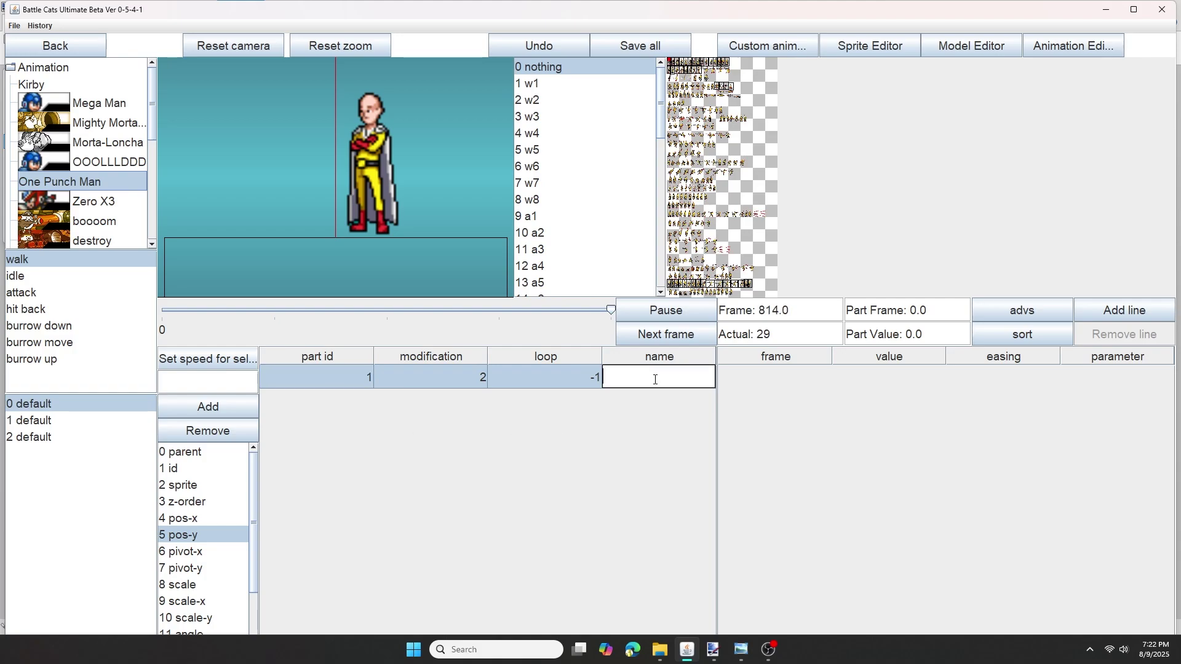
type("walk")
key("Return")
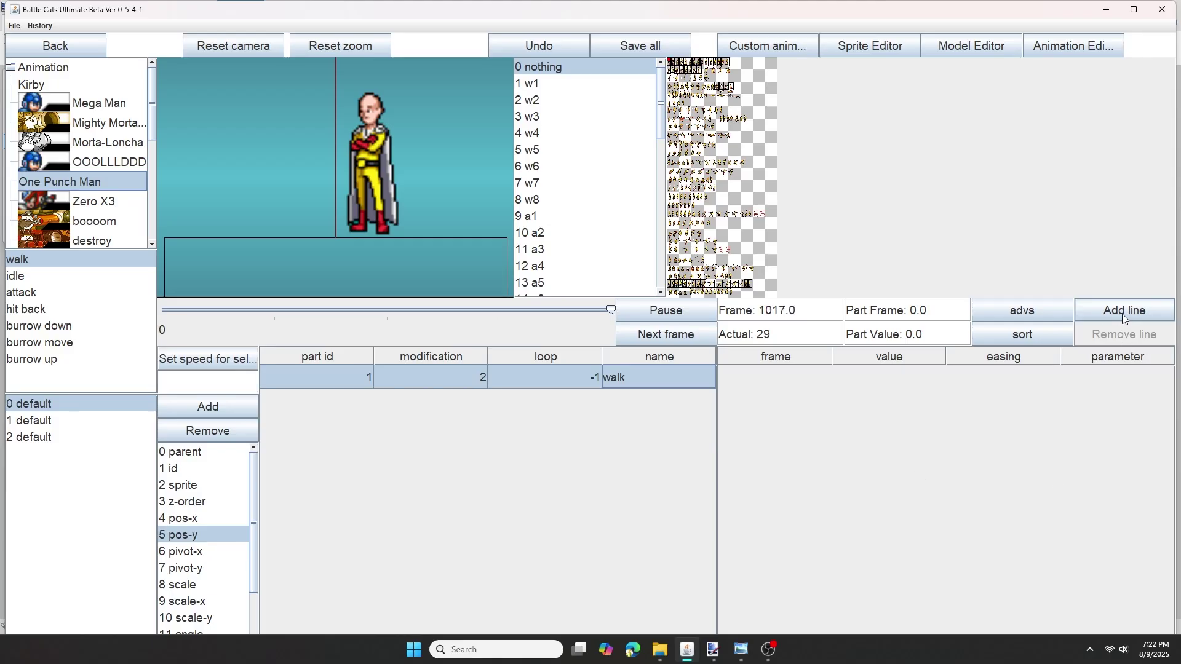
Check the walk sprites and add keyframe rows to the walk line.
left_click(541, 100)
left_click(542, 117)
left_click(546, 133)
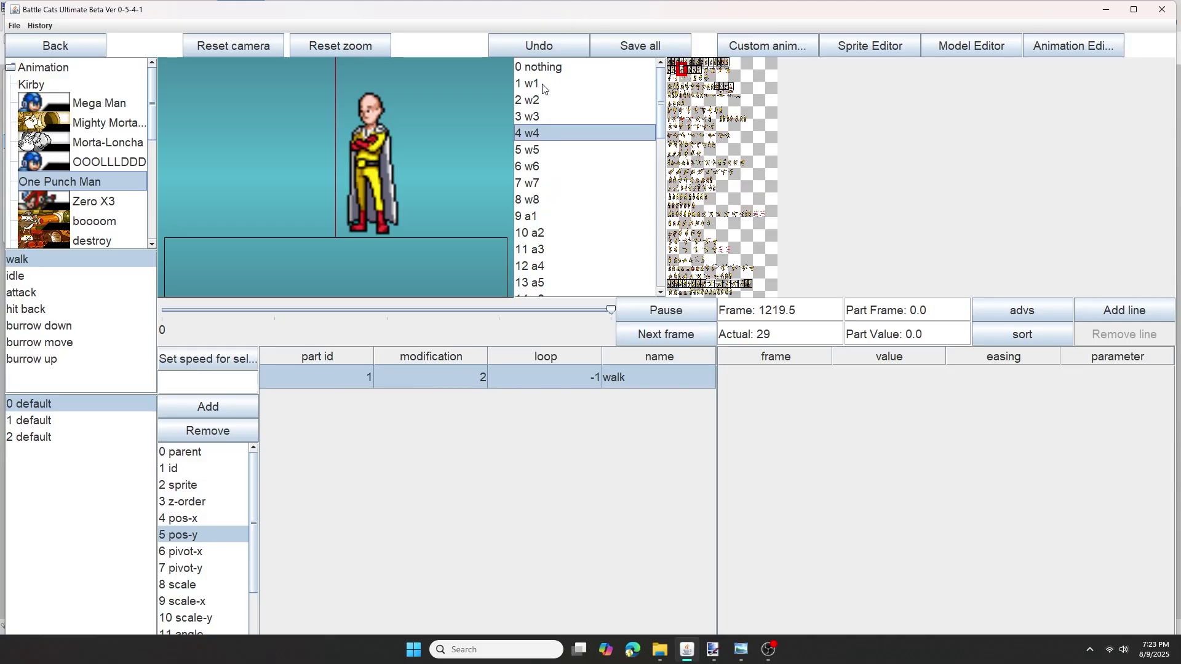
left_click(1138, 314)
left_click(1138, 314)
left_click(1138, 313)
left_click(1137, 313)
left_click(1137, 313)
left_click(1138, 314)
left_click(1138, 314)
left_click(1138, 314)
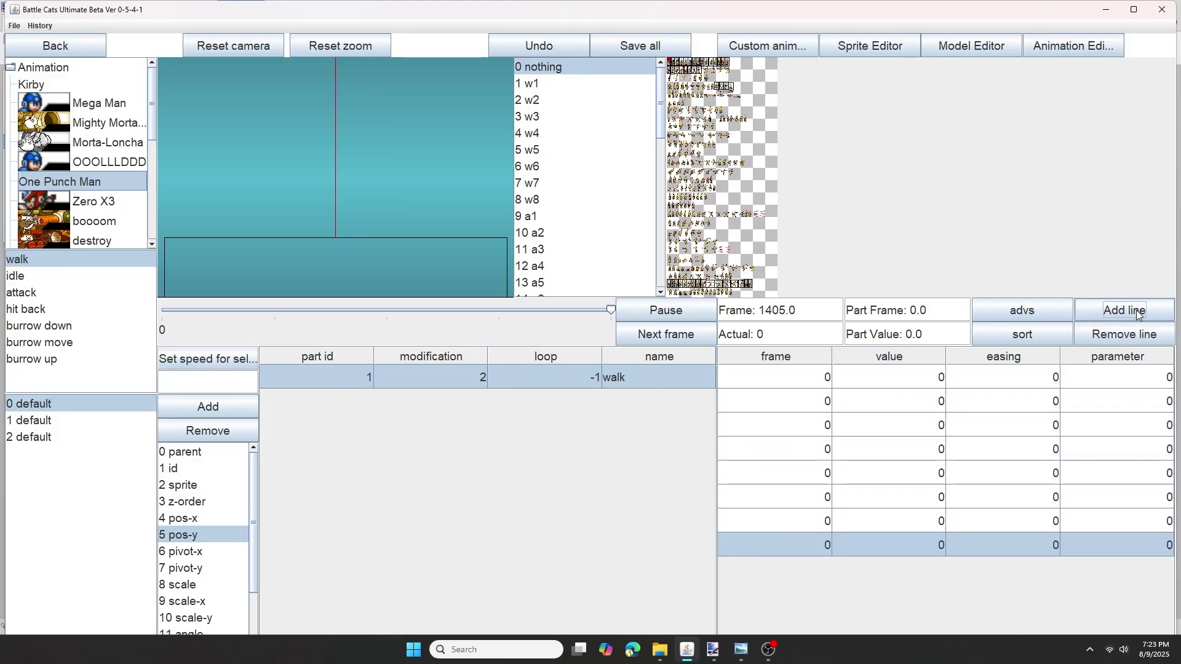
Enter sprite values 1 through 8 down the walk keyframes.
left_click(918, 378)
double_click(917, 378)
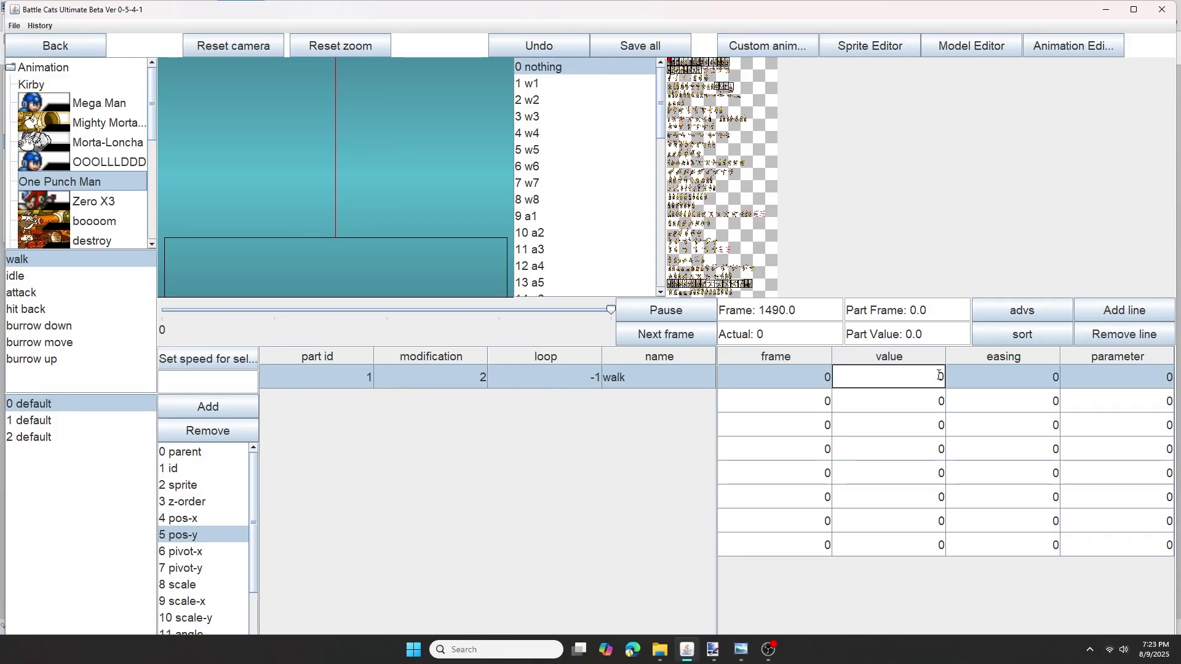
type("1")
key("Return")
type("2")
key("Return")
type("3")
key("Return")
key("Up")
key("Return")
type("4")
key("Return")
type("5")
key("Return")
type("6")
key("Return")
type("7")
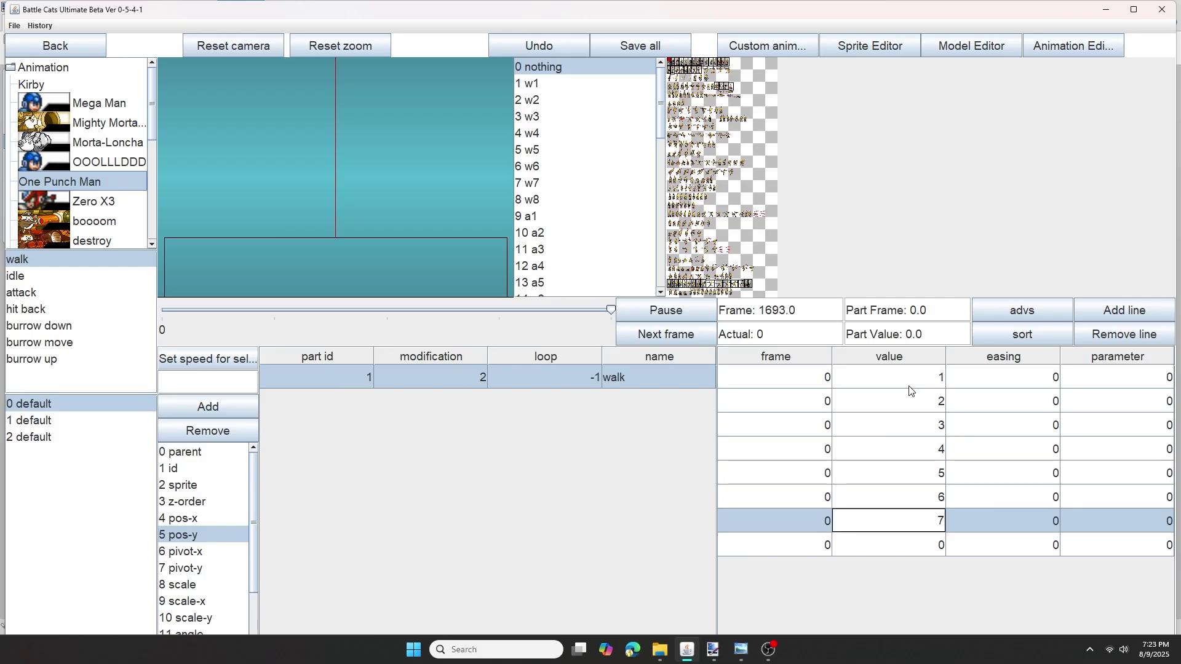
key("Return")
type("8")
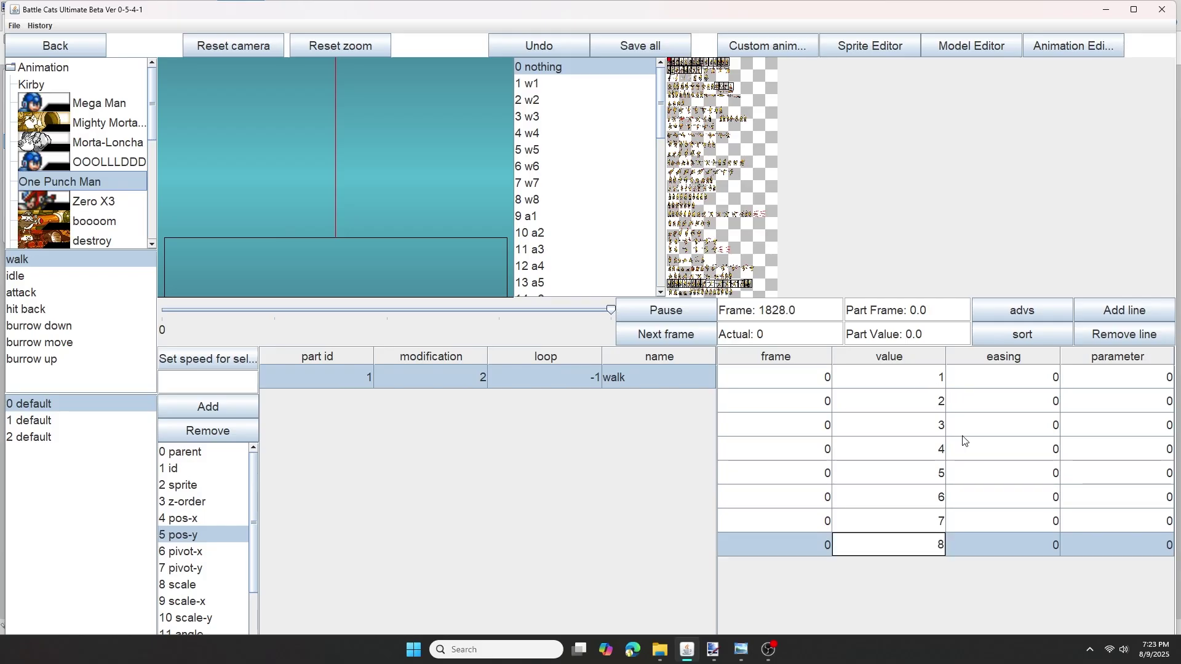
Commit value 8 and set the keyframe frames to 0, 2, 4, 6, 8, 10, 12, 14.
left_click(986, 520)
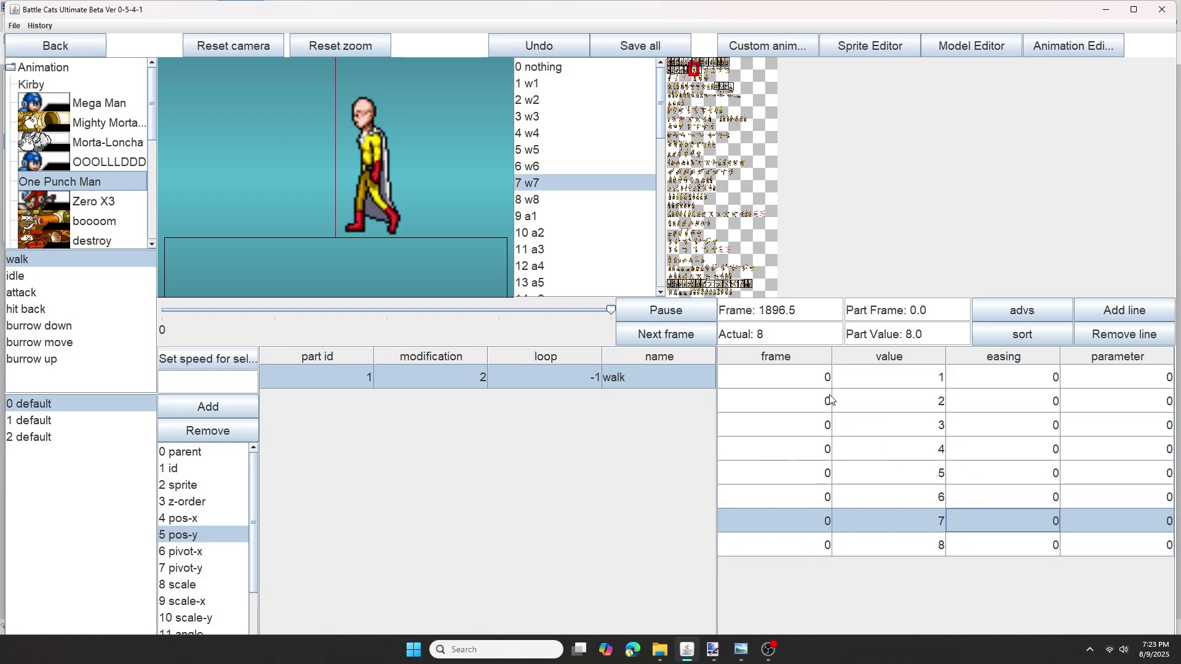
left_click(851, 386)
double_click(803, 380)
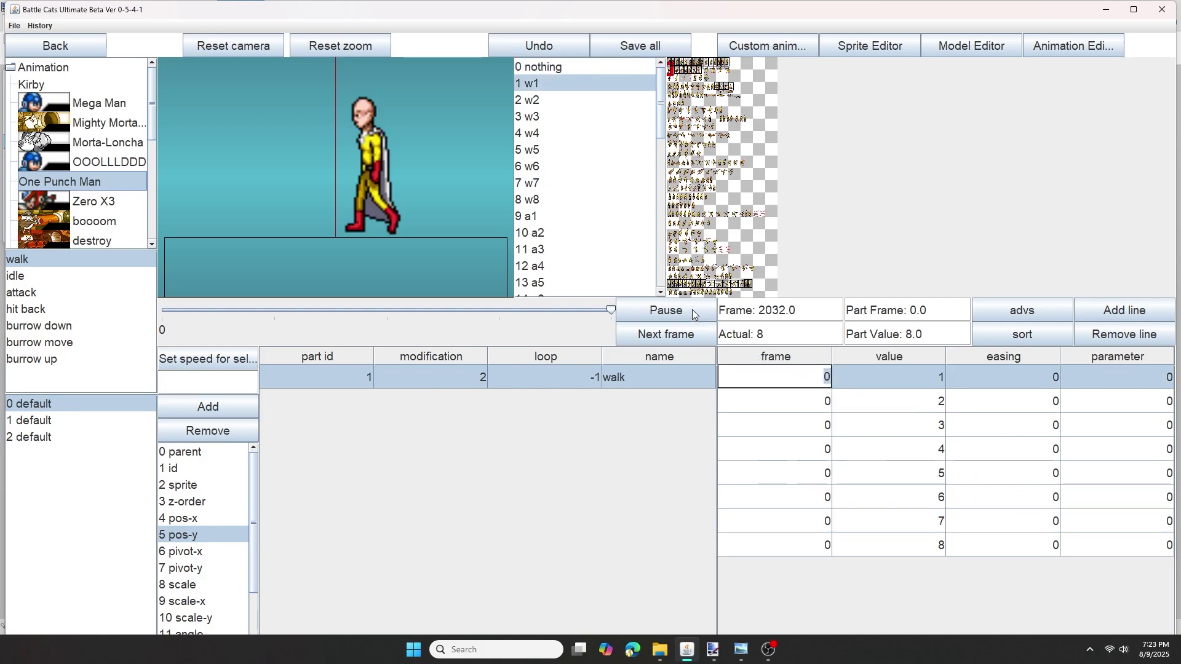
key("Return")
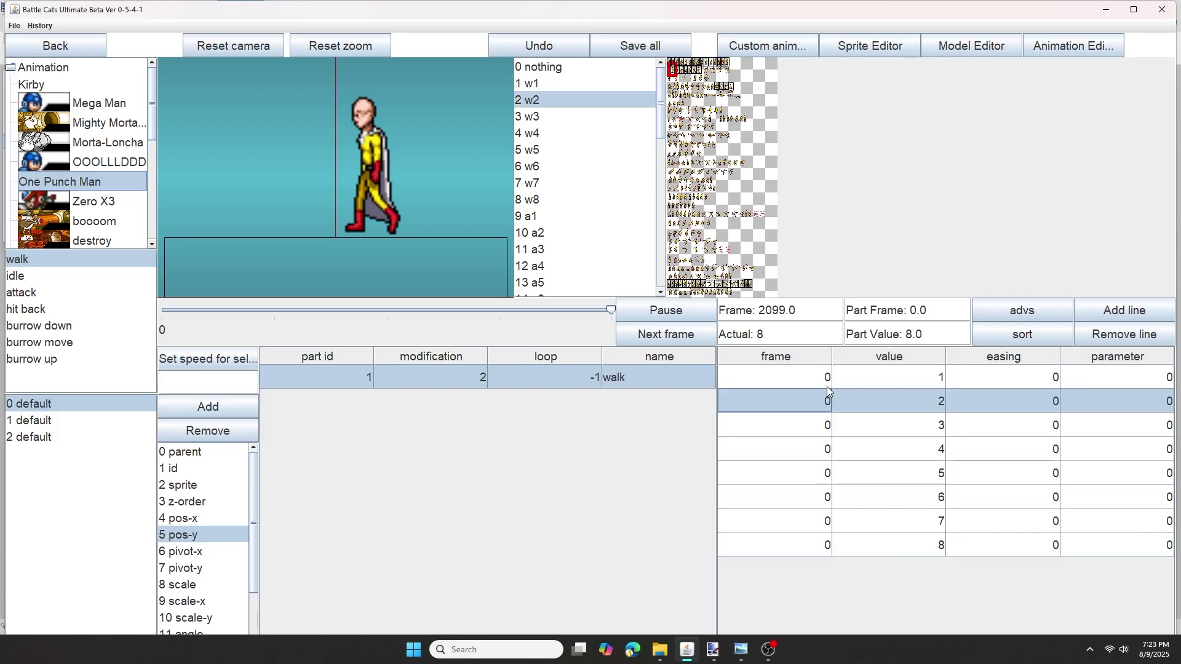
type("2")
key("Return")
type("4")
key("Return")
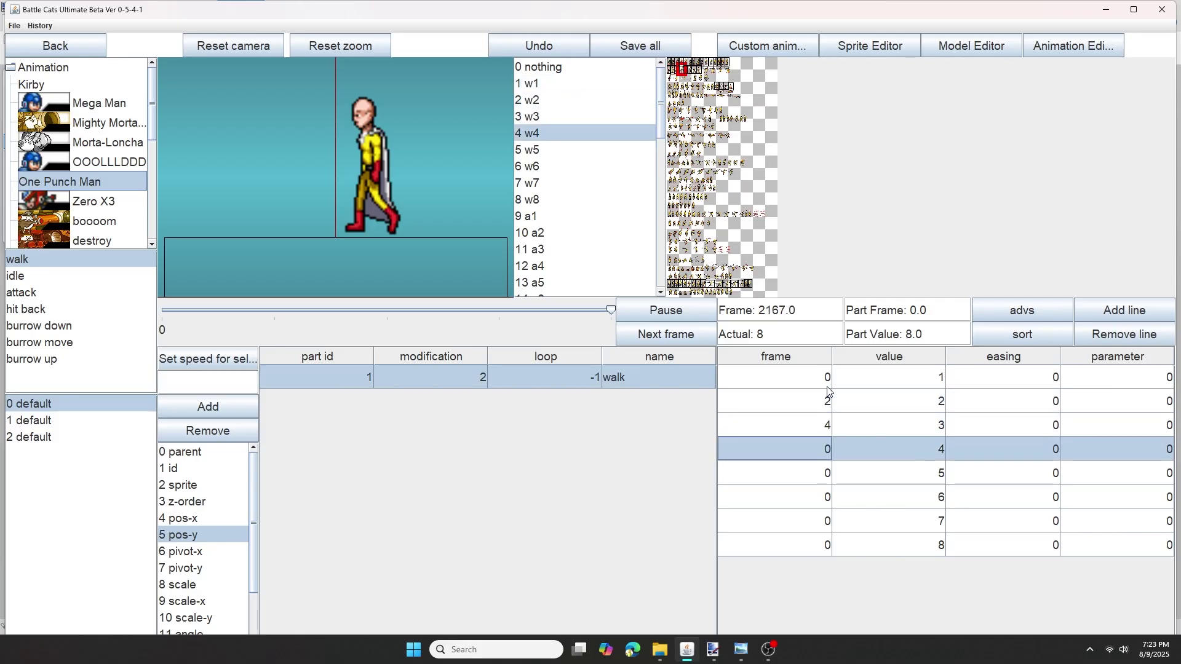
type("6")
key("Return")
type("8")
key("Return")
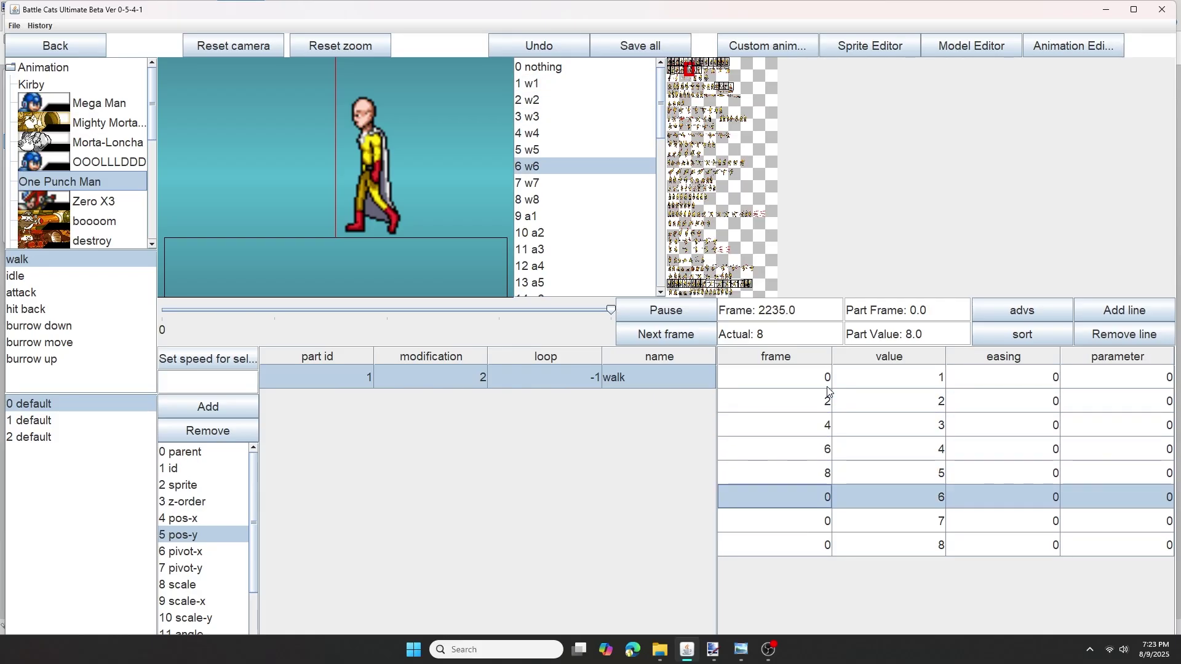
type("10")
key("Return")
type("12")
key("Return")
type("14")
key("Return")
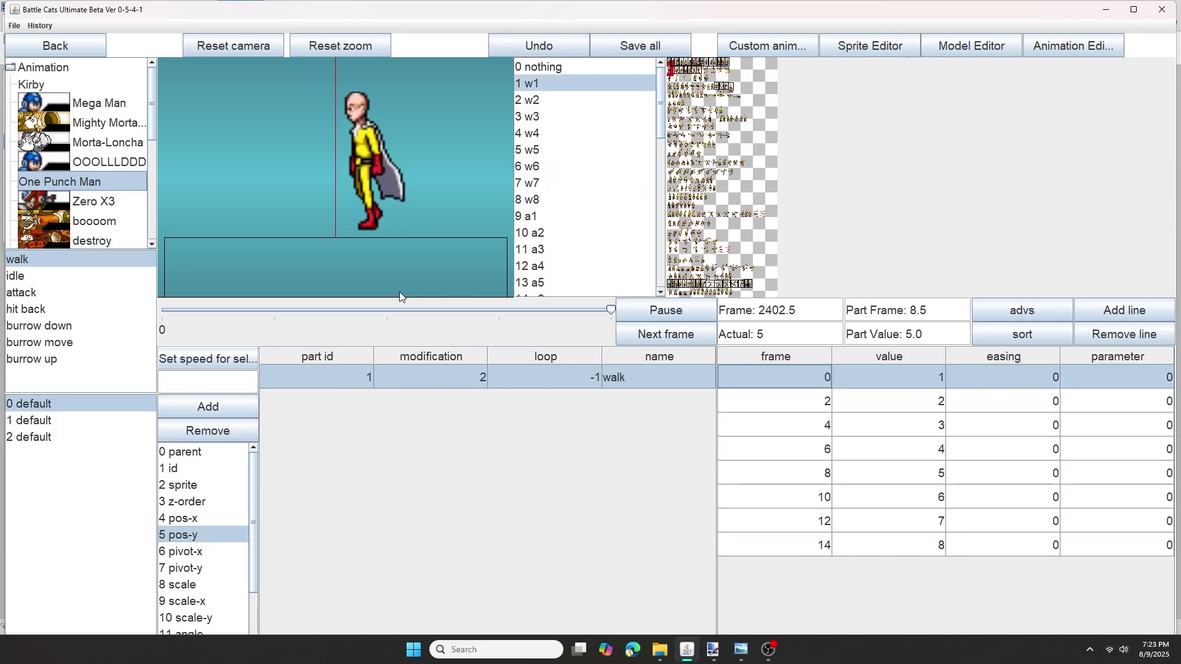
Change the second keyframe's frame to 4.
left_click(810, 404)
double_click(810, 404)
key("BackSpace")
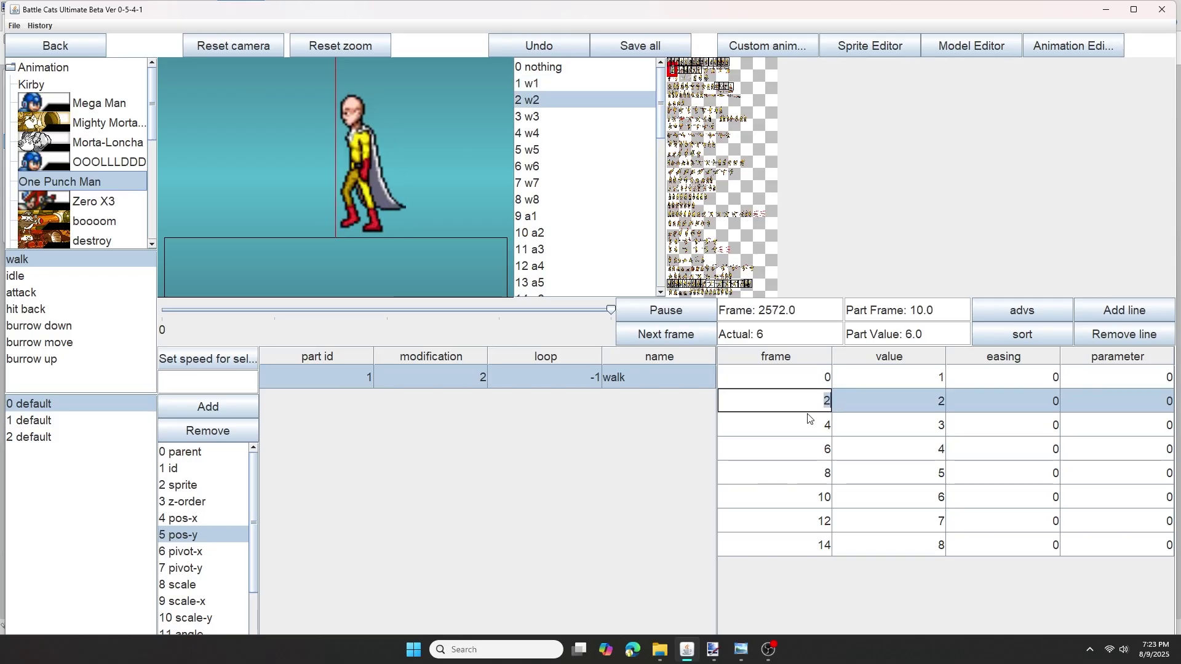
type("4")
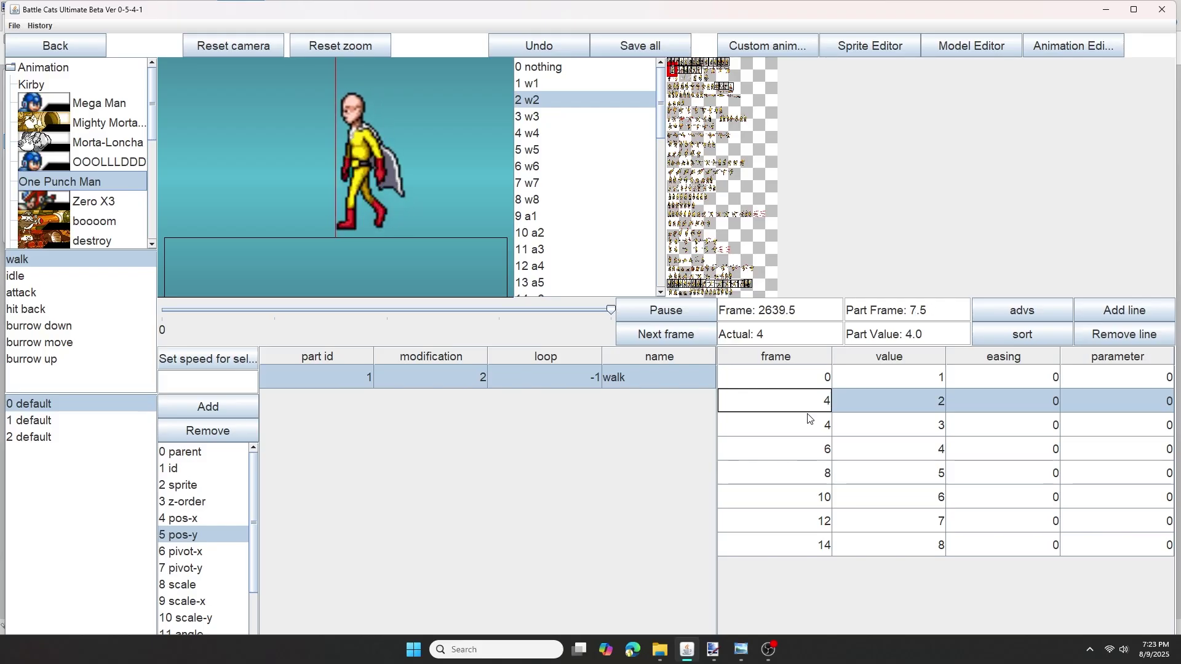
key("Return")
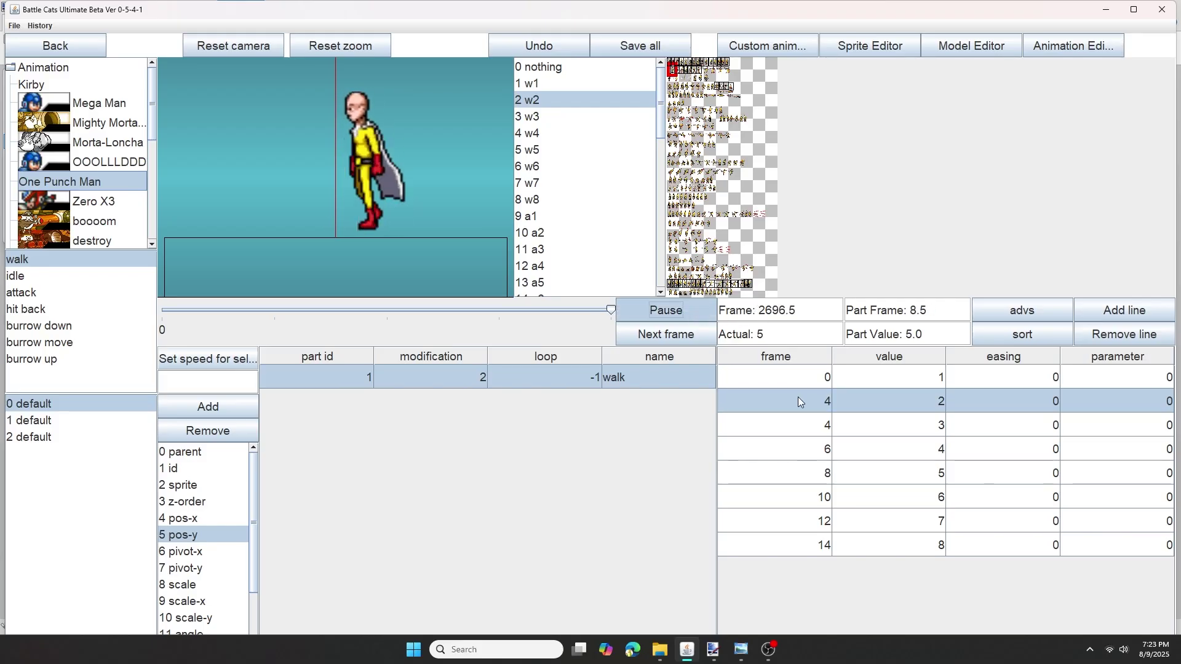
Re-time the remaining keyframes to frames 8, 12, 16, 20, 24, 28 and resume walk playback.
double_click(814, 406)
key("Return")
type("8")
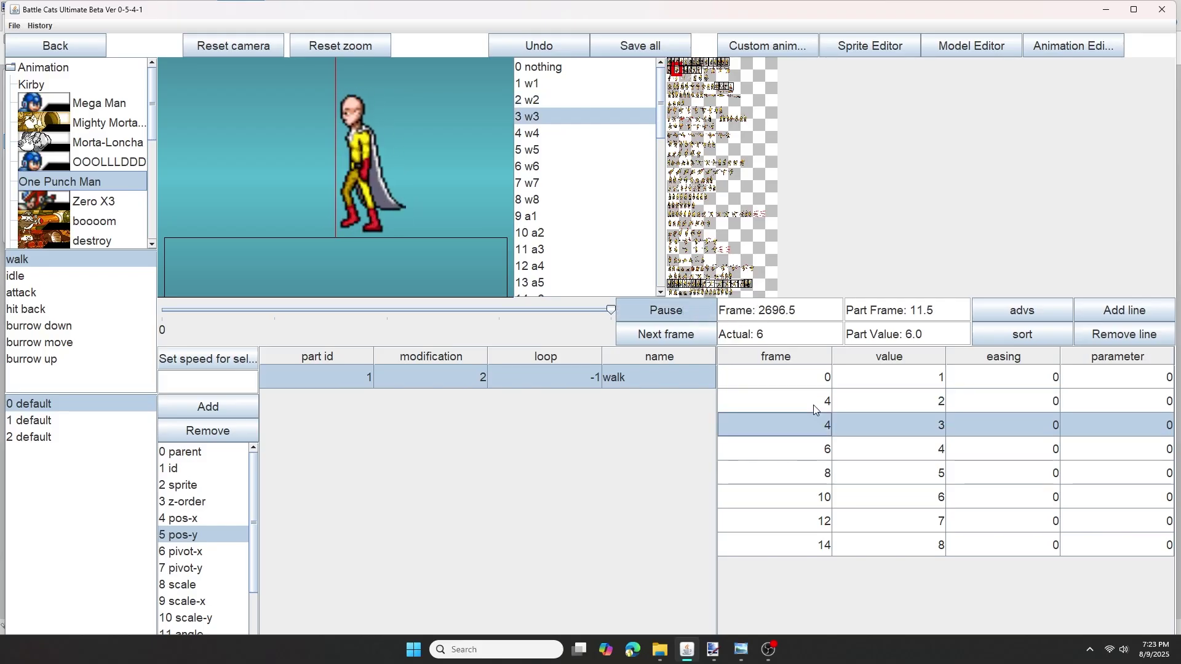
key("Return")
type("12")
key("Return")
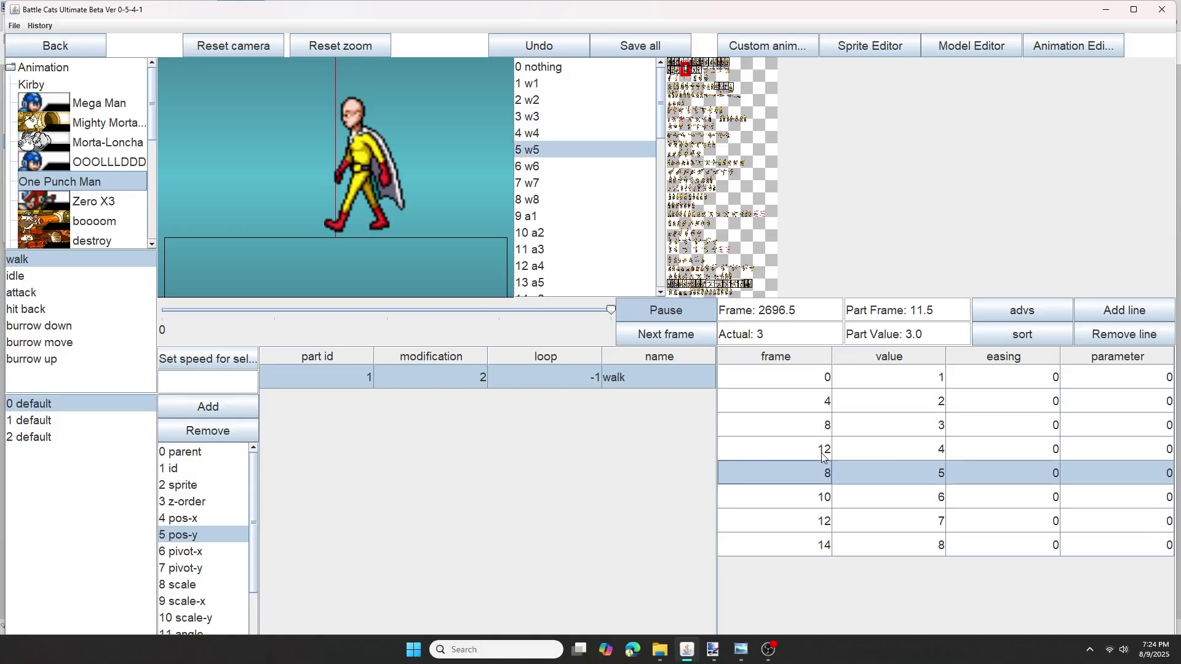
type("16")
key("Return")
type("2")
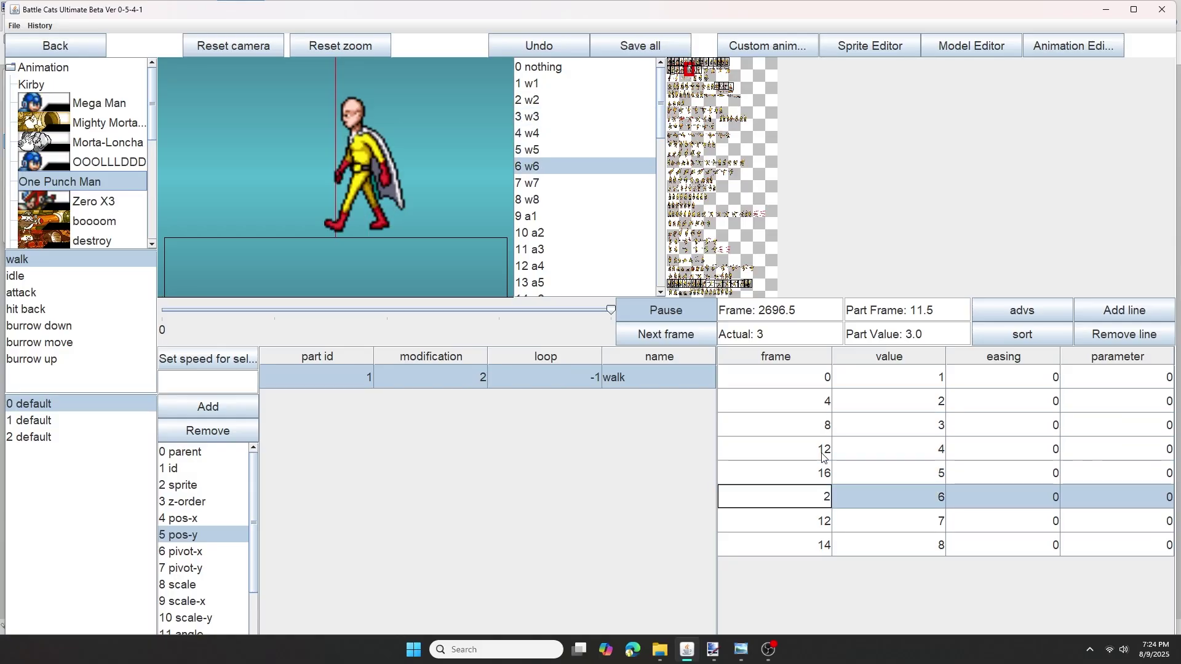
key("Return")
type("24")
key("Return")
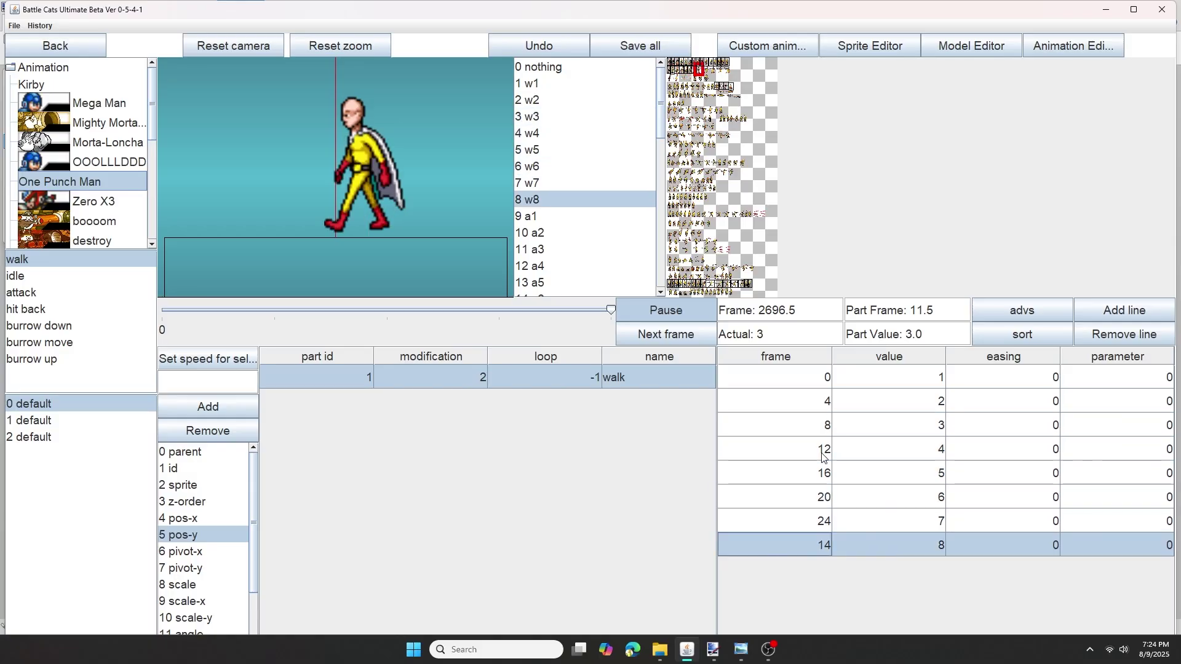
type("28")
key("Return")
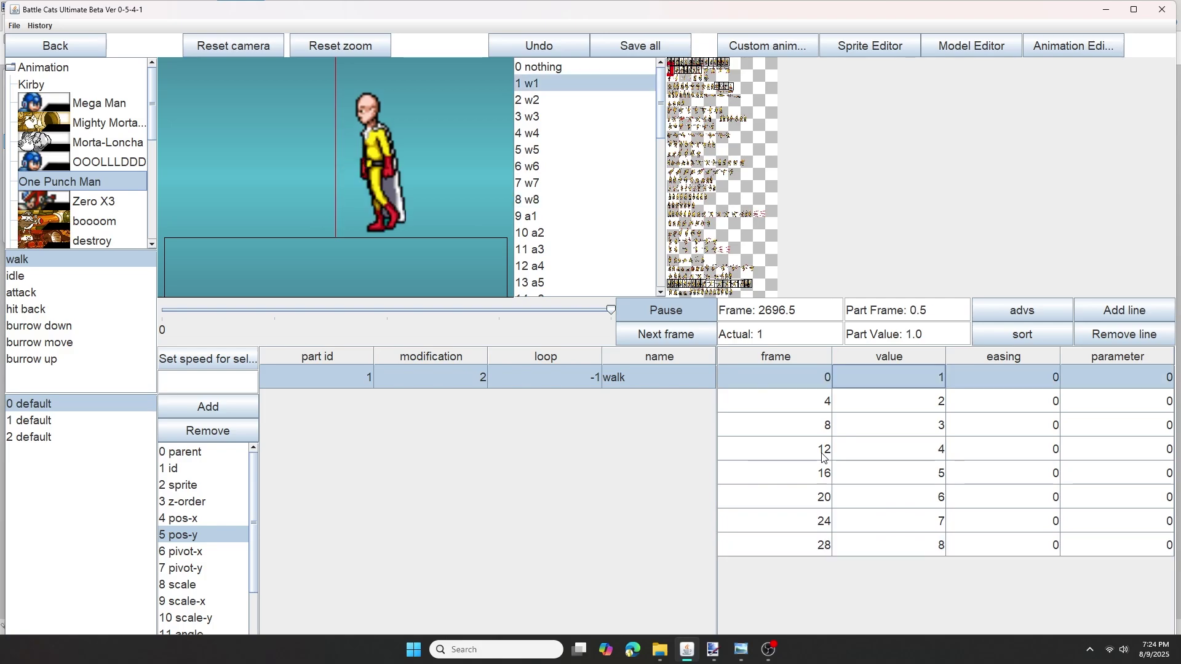
left_click(694, 316)
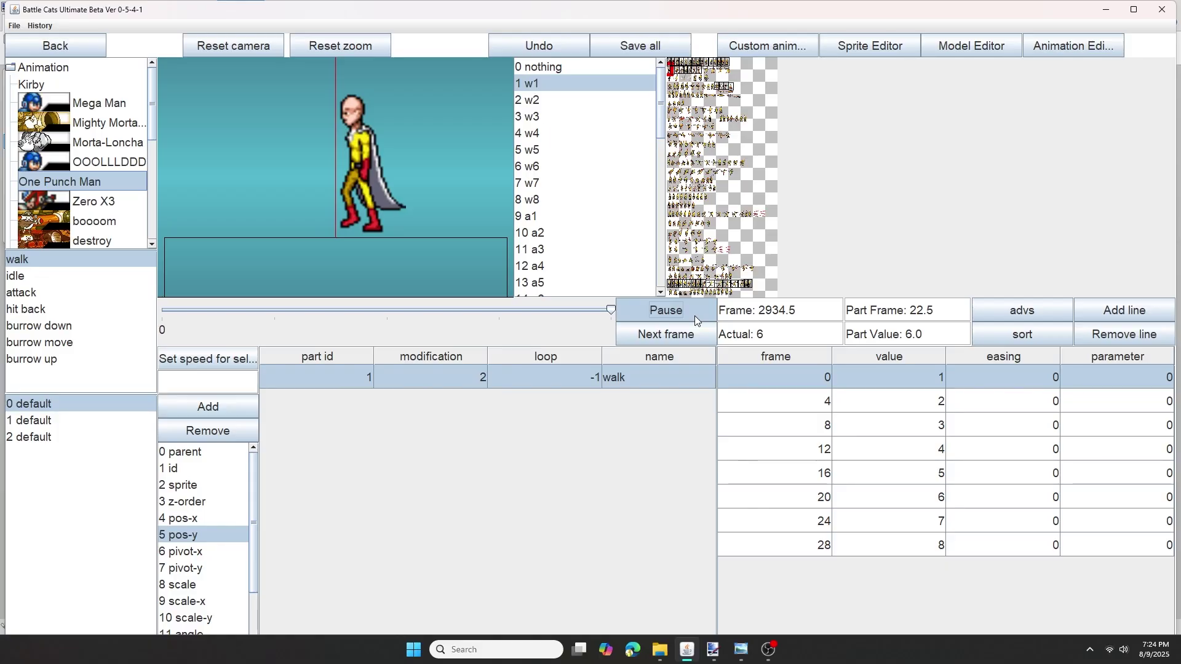
Add a part line to the idle animation with part id 1.
left_click(35, 278)
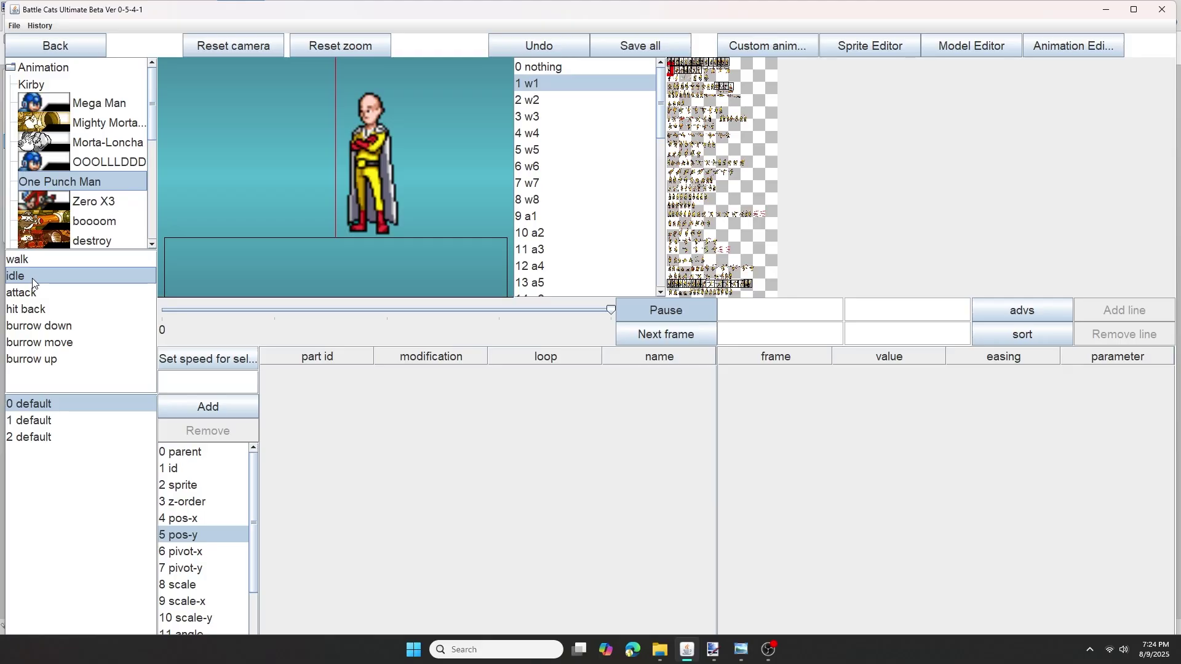
left_click(219, 411)
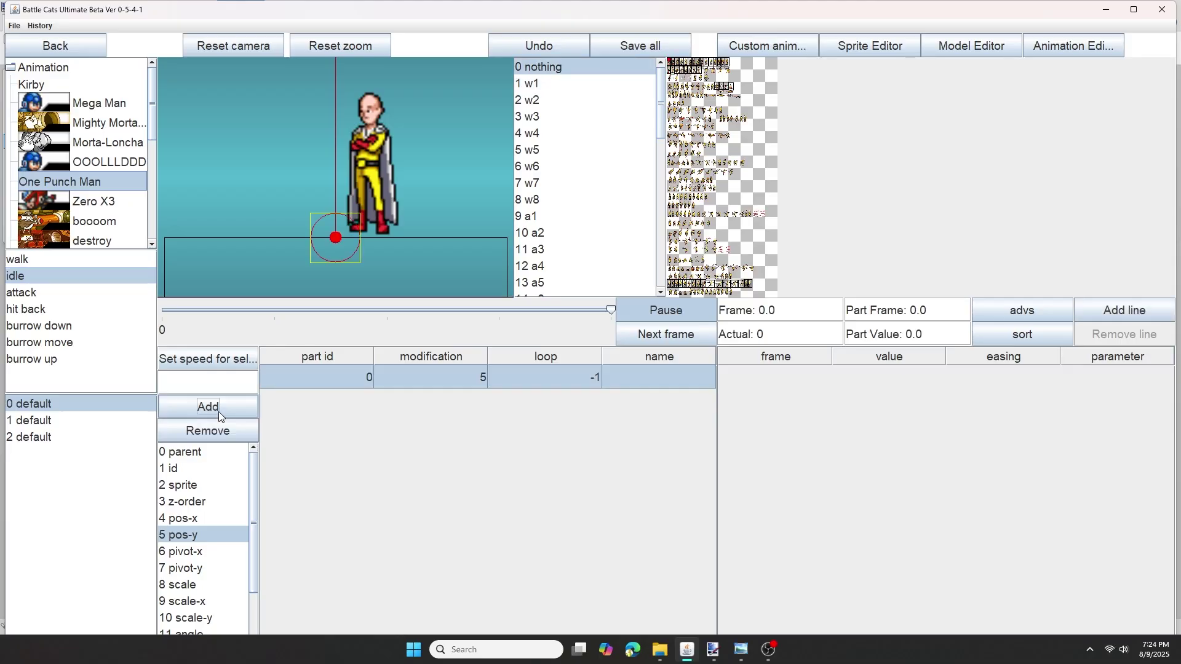
double_click(354, 381)
type("1")
key("Return")
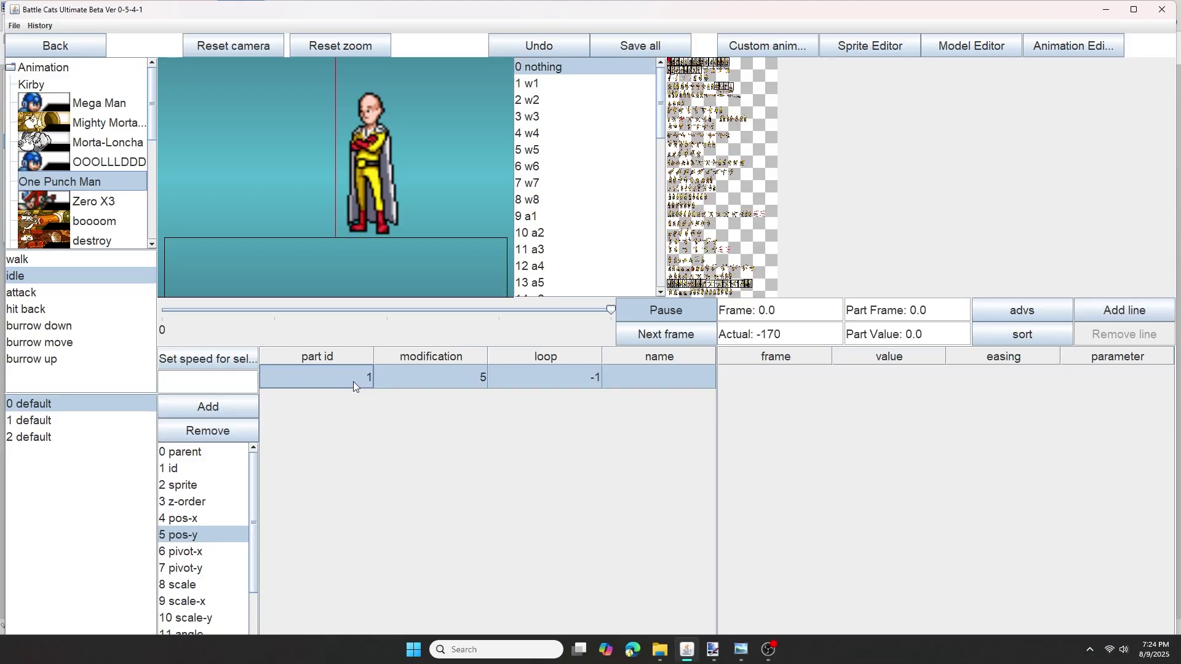
Set the idle line's modification to 2 and name it idle.
double_click(485, 381)
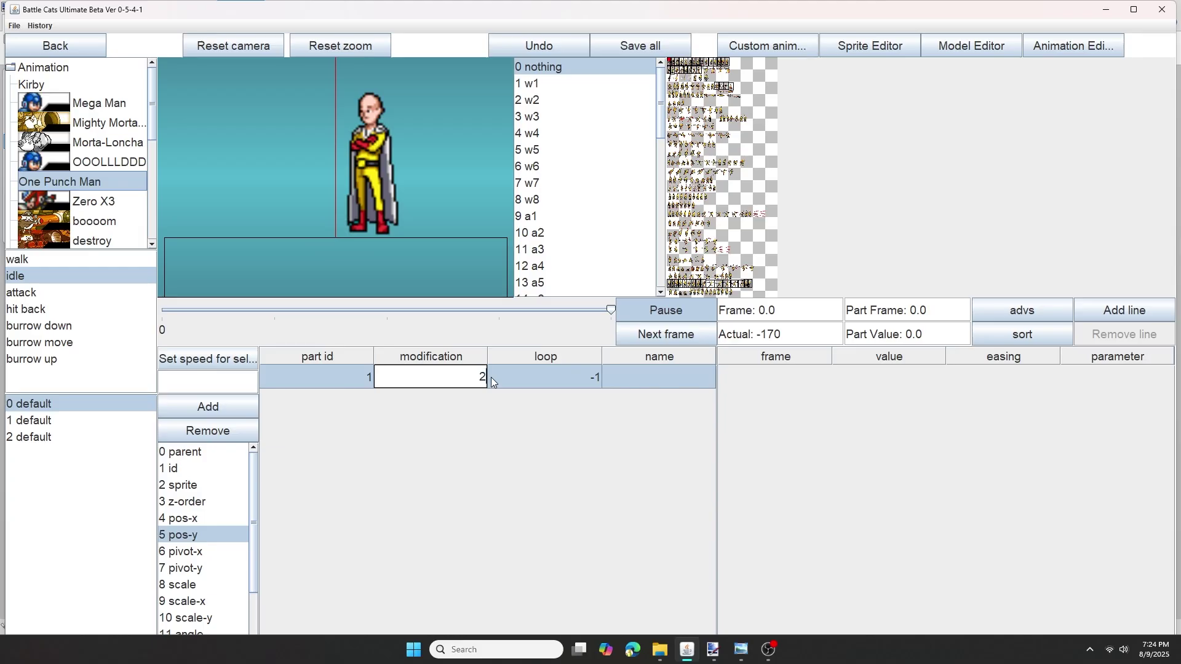
type("2")
key("Return")
double_click(681, 377)
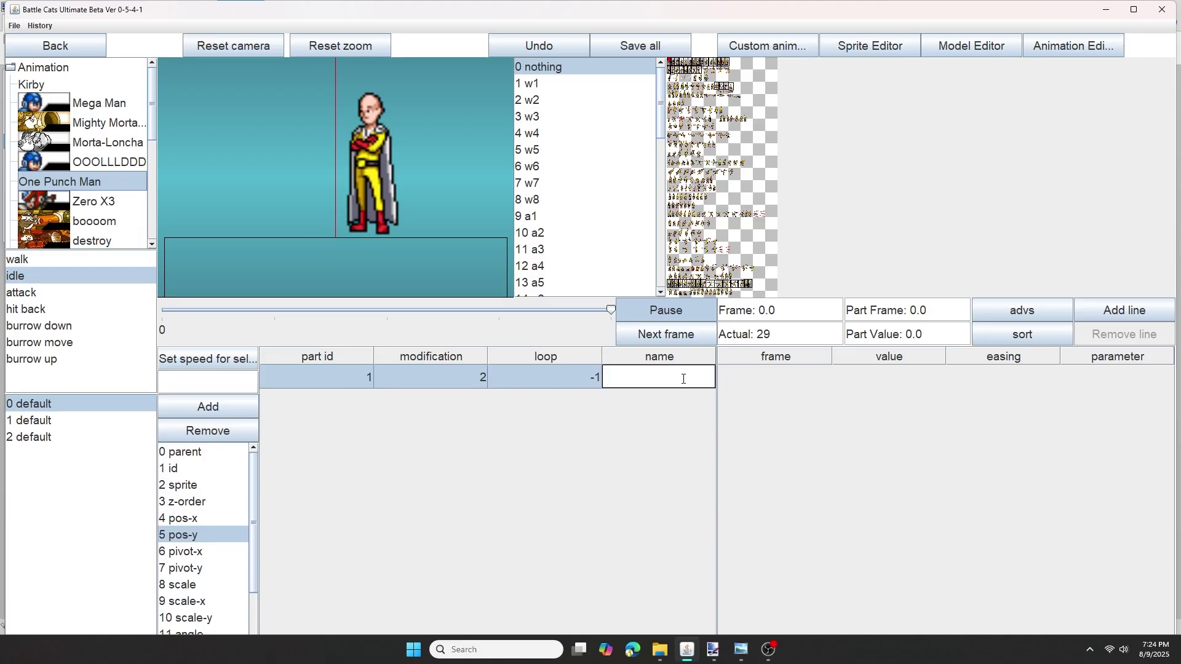
type("idle")
key("Return")
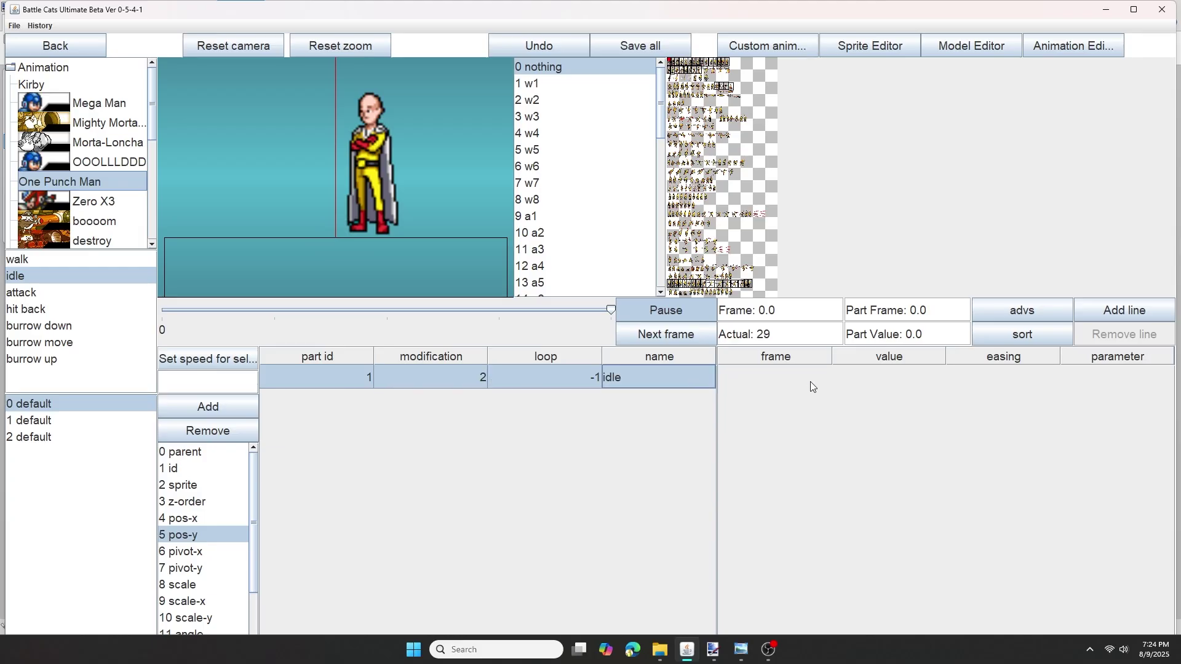
Look up sprite 29 on the sheet and add ten keyframe rows to the idle line.
scroll(593, 203, "down", 9)
scroll(588, 194, "up", 1)
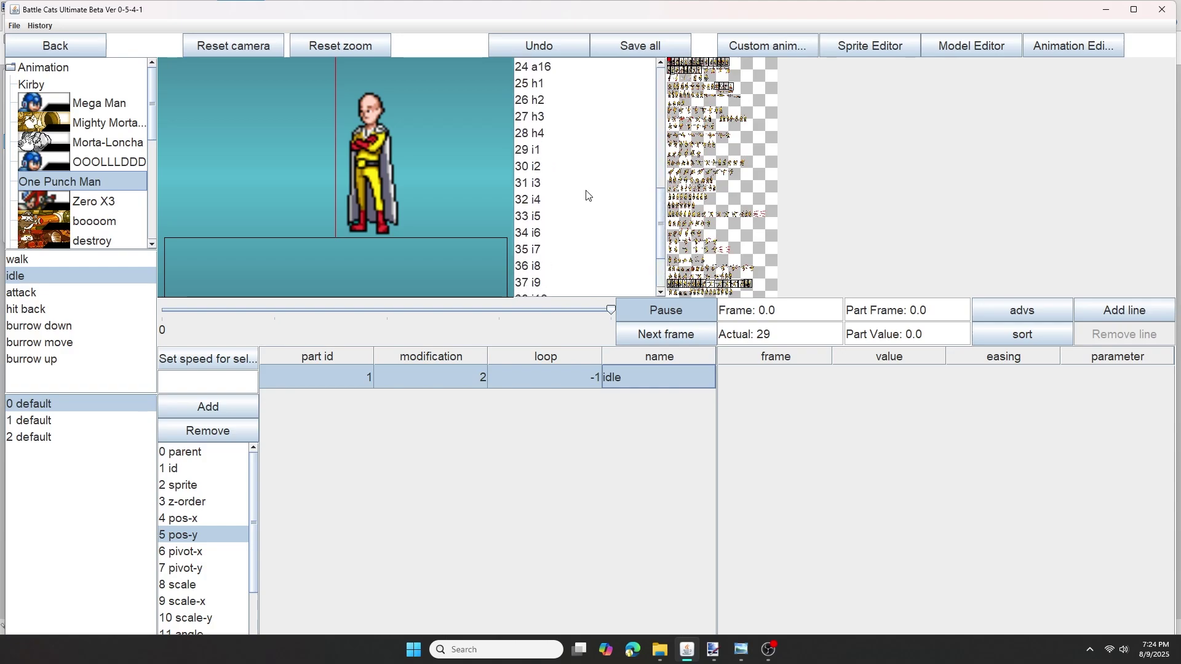
left_click(549, 151)
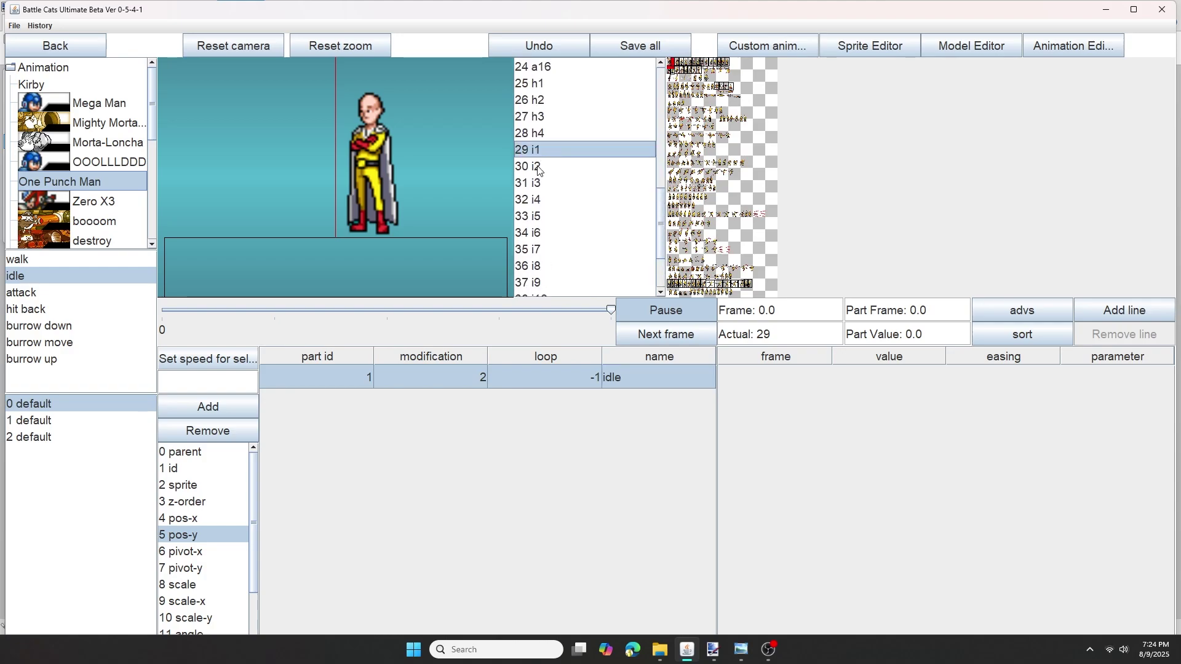
scroll(539, 174, "down", 2)
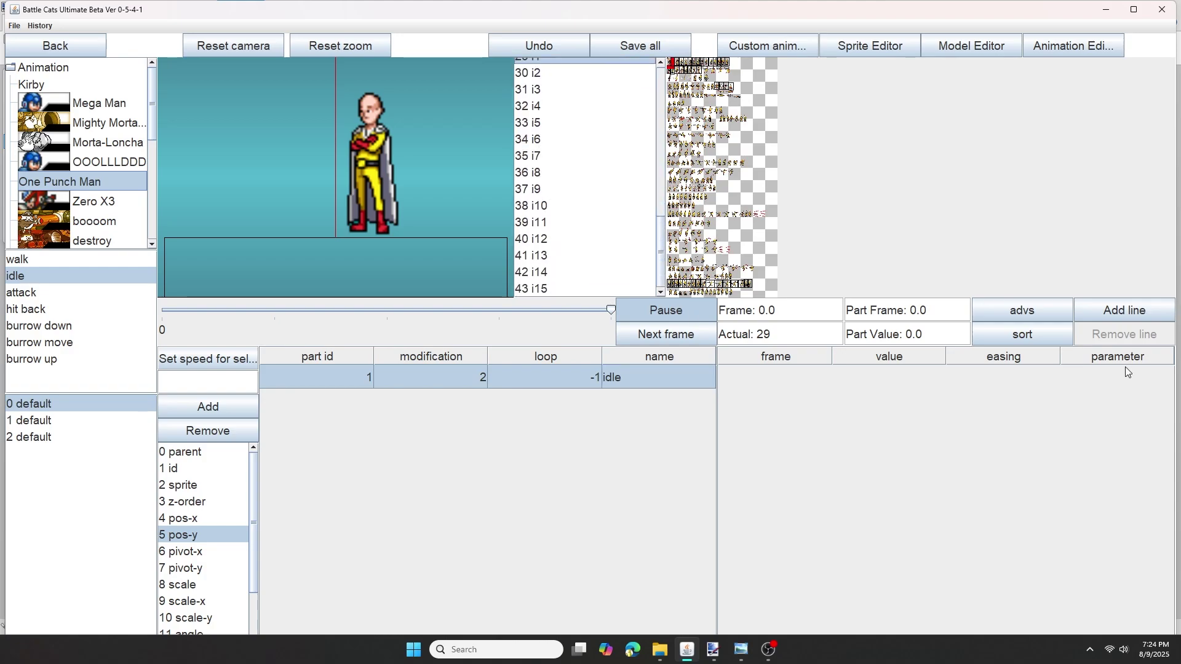
left_click(1119, 312)
left_click(1119, 312)
left_click(1119, 311)
left_click(1119, 313)
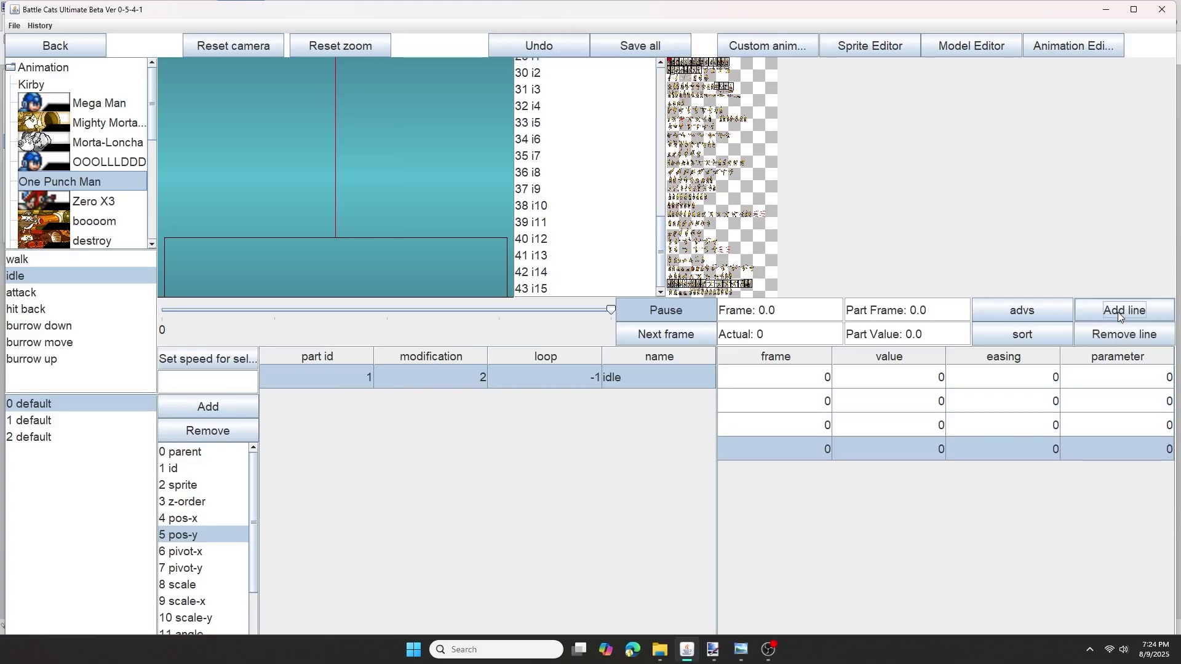
left_click(1119, 311)
left_click(1119, 311)
left_click(1119, 311)
left_click(1119, 311)
left_click(1119, 311)
left_click(1119, 311)
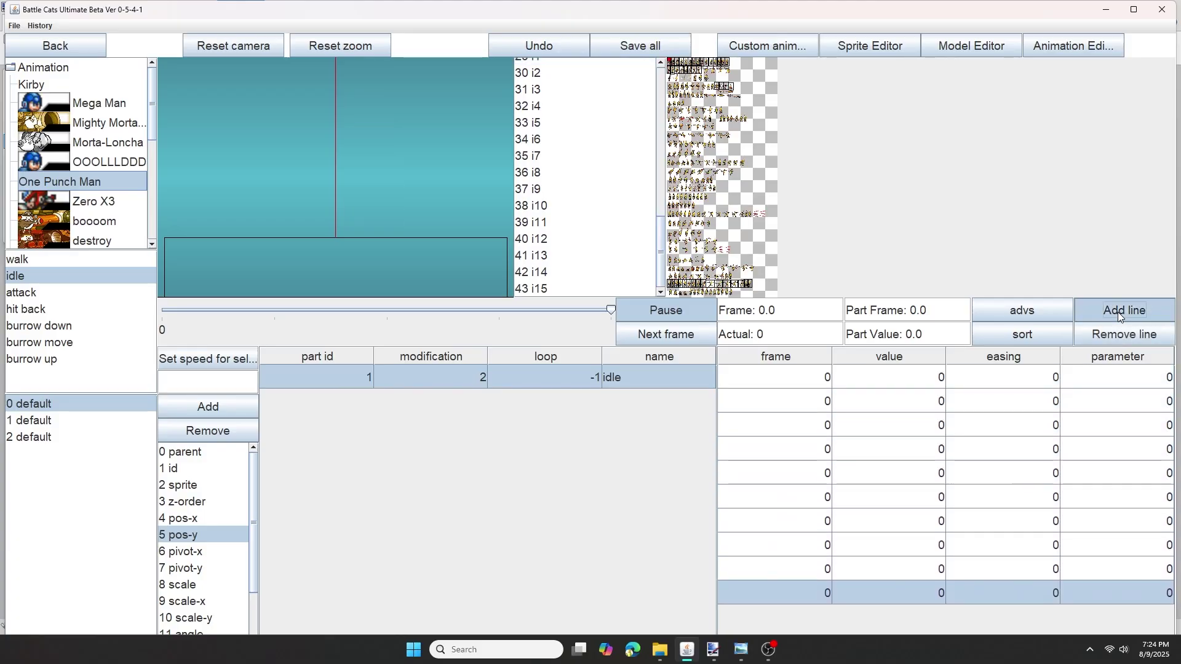
left_click(1119, 311)
left_click(1119, 312)
left_click(1119, 311)
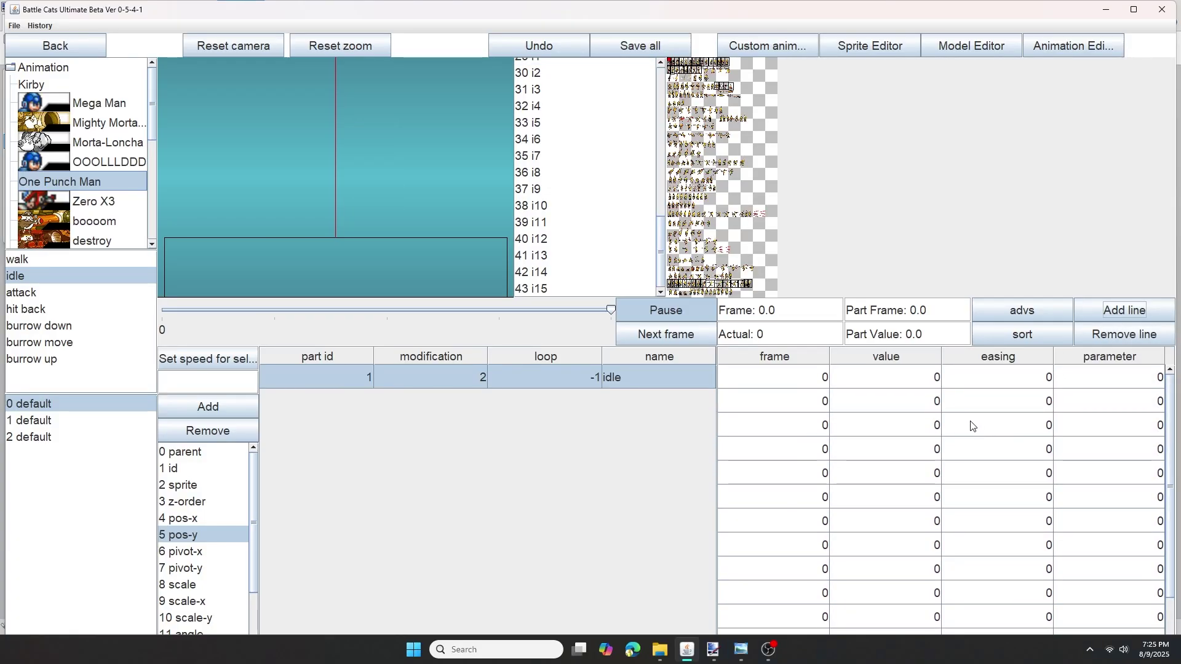
Enter idle keyframe values 29 through 36, correcting the mistyped fourth row to 32.
left_click(920, 377)
double_click(917, 380)
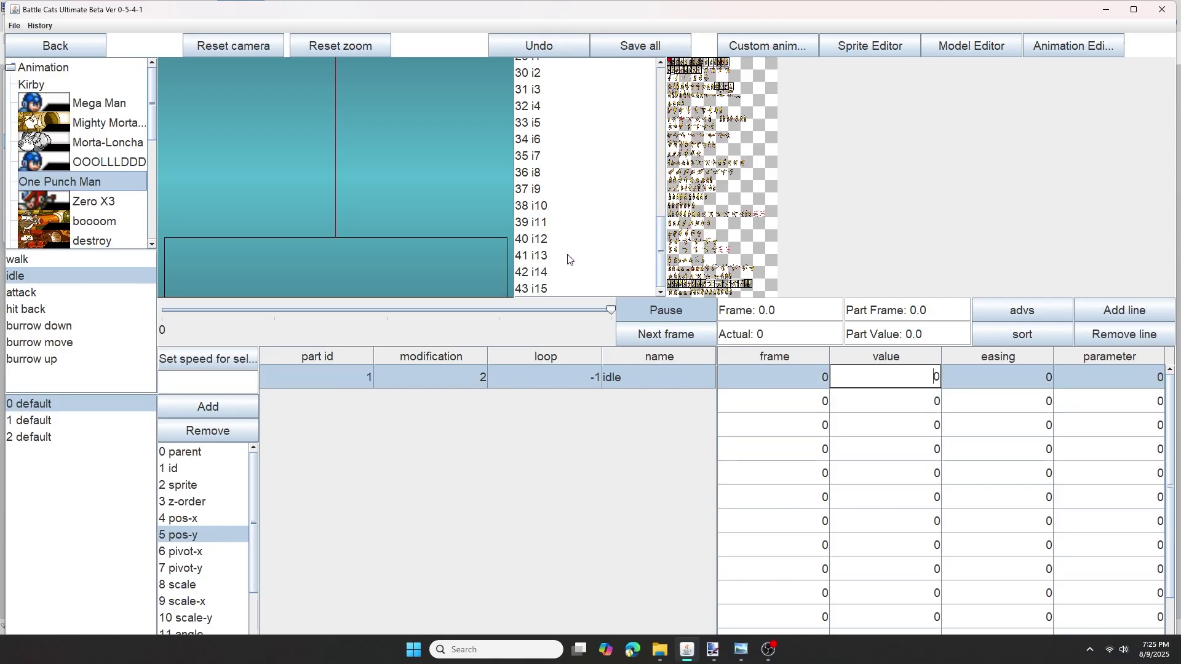
scroll(543, 219, "up", 1)
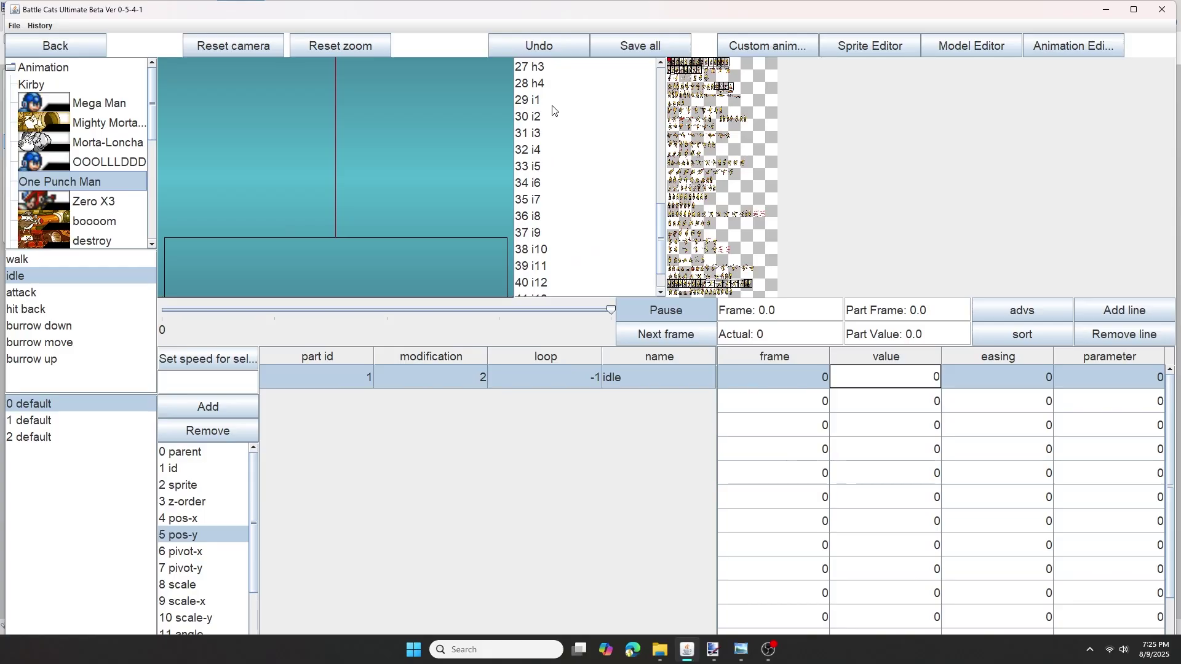
type("29")
key("Return")
type("30")
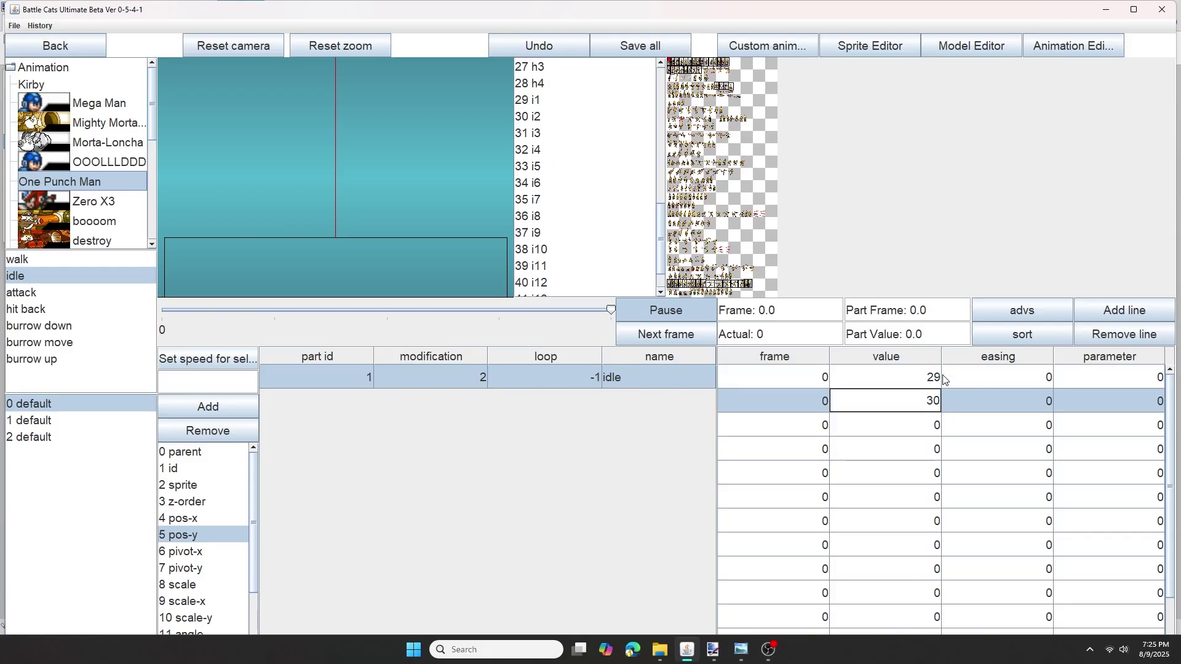
key("Return")
type("31")
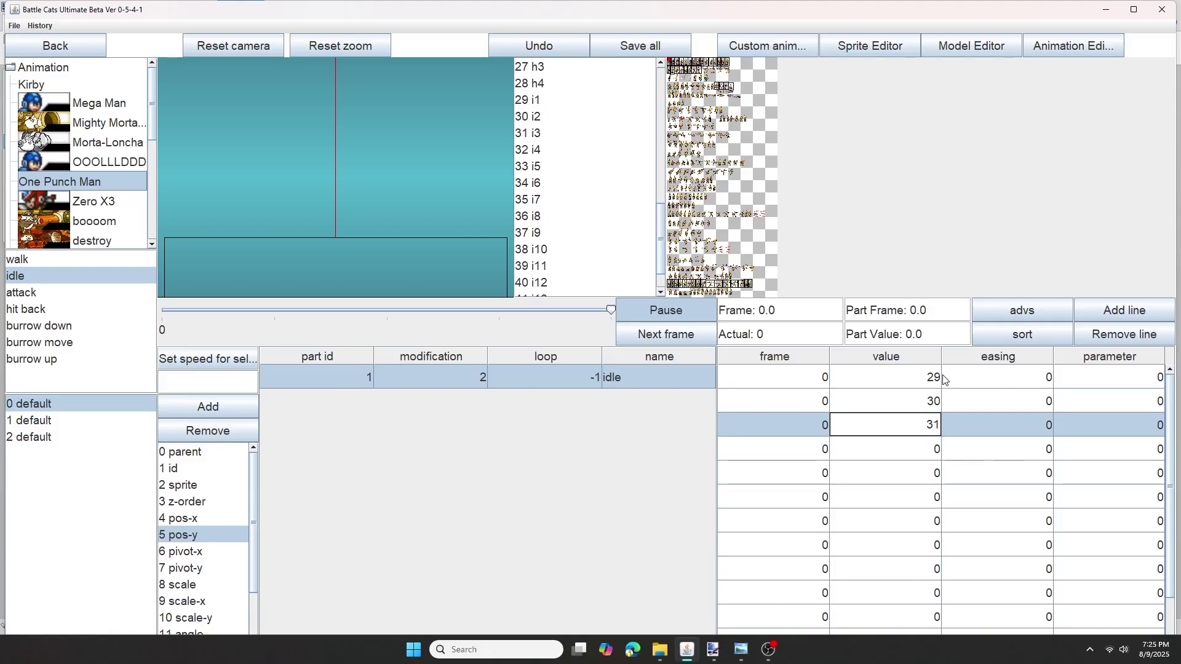
key("Return")
type("23")
key("Return")
key("Up")
type("3")
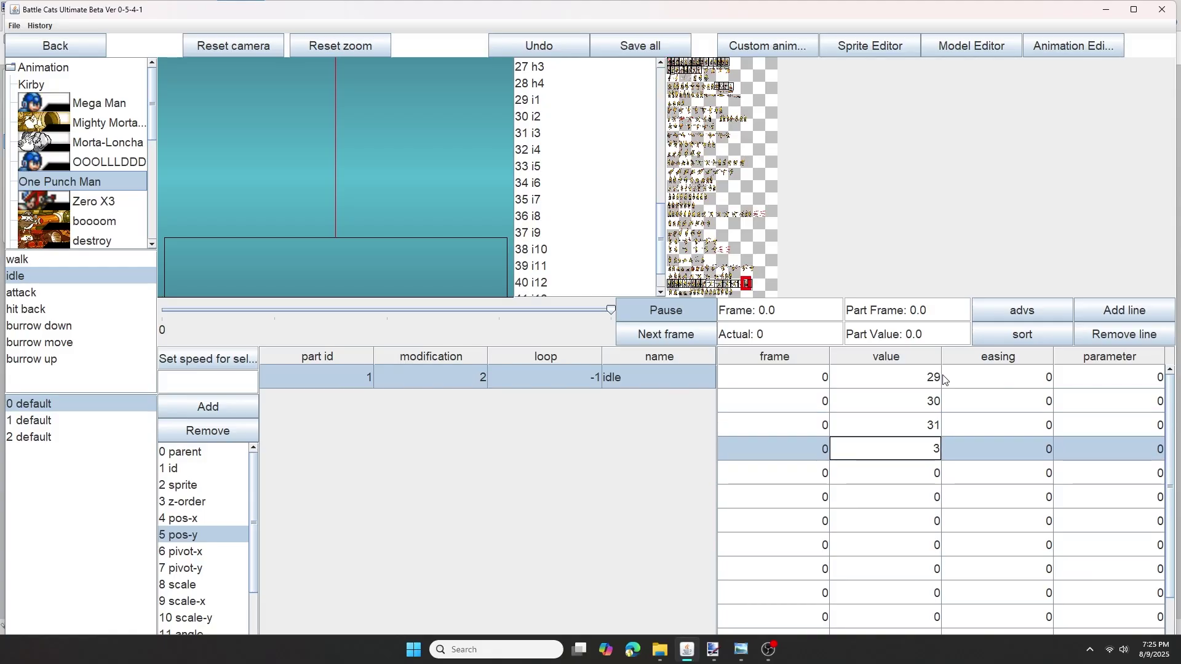
type("2")
key("Return")
type("33")
key("Return")
type("34")
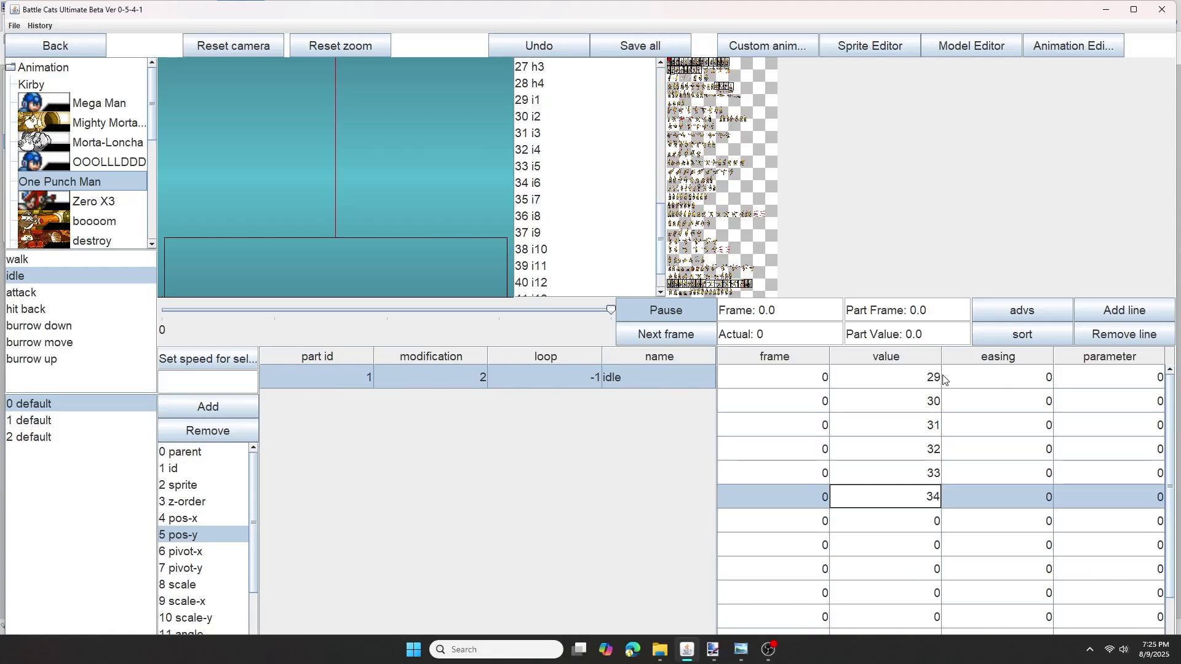
key("Return")
type("35")
key("Return")
type("36")
key("Return")
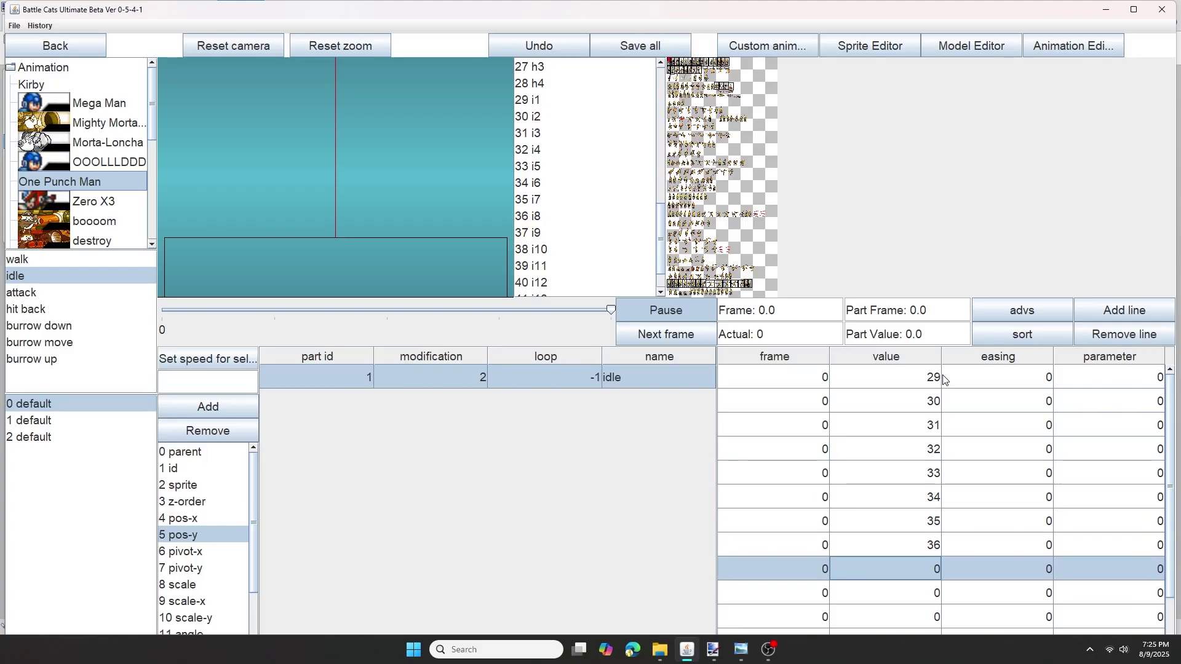
Enter the remaining idle values 37 to 42, then add a new part line to attack.
type("37")
key("Return")
type("38")
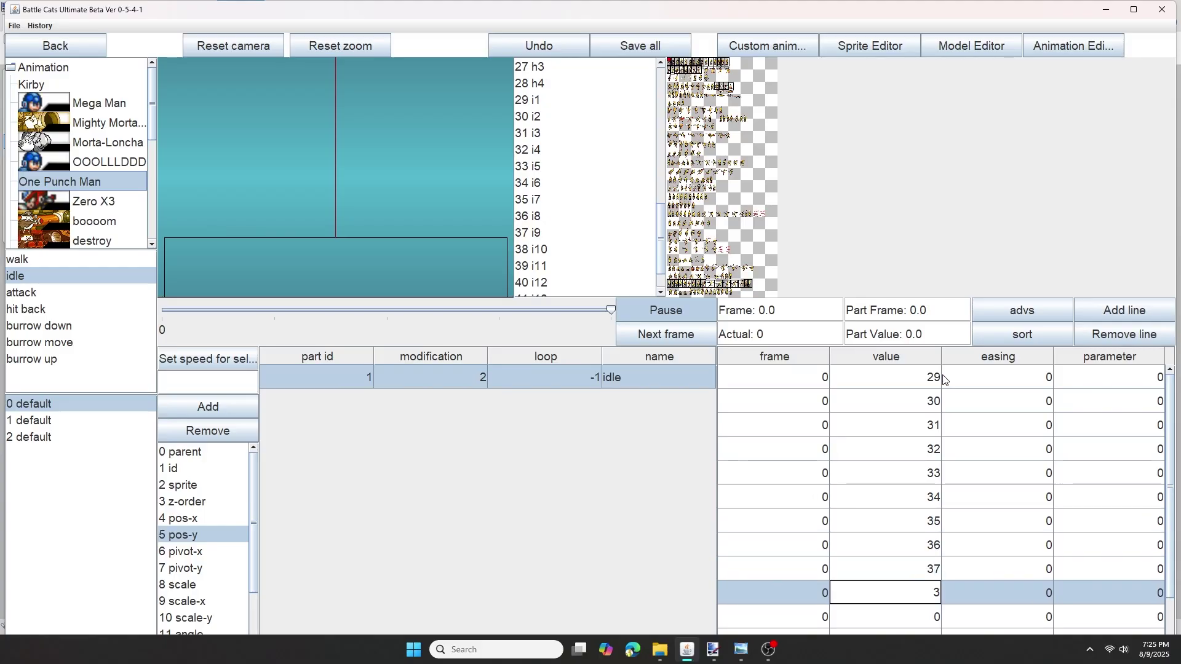
key("Return")
type("3")
key("Return")
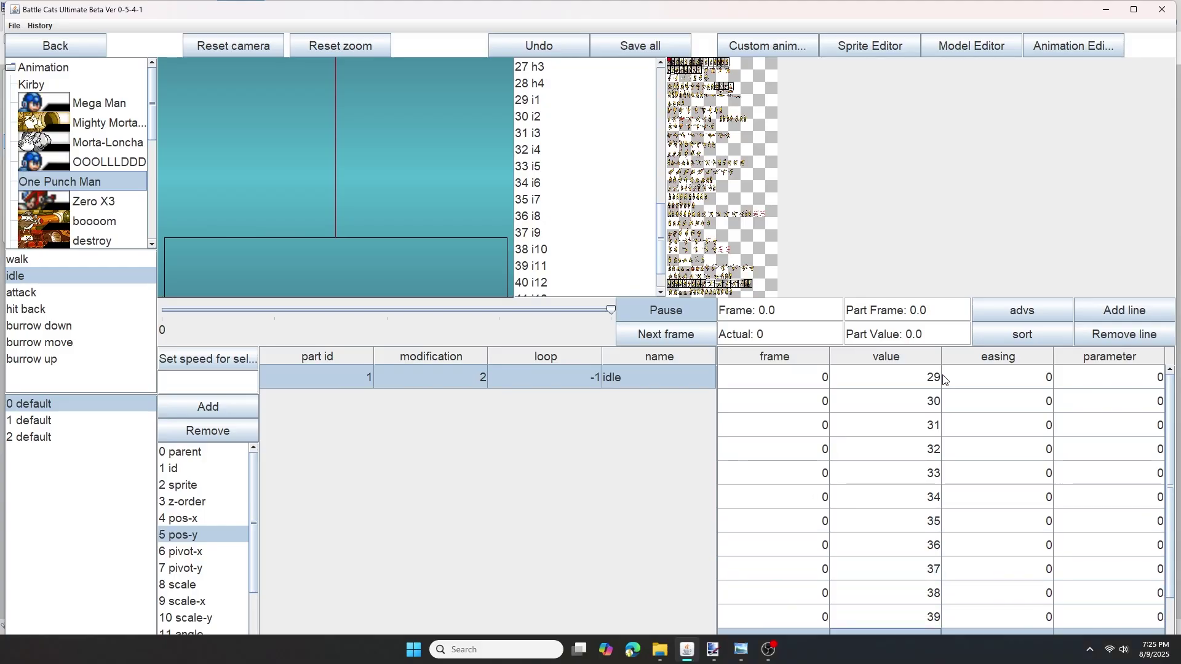
scroll(974, 478, "down", 1)
type("40")
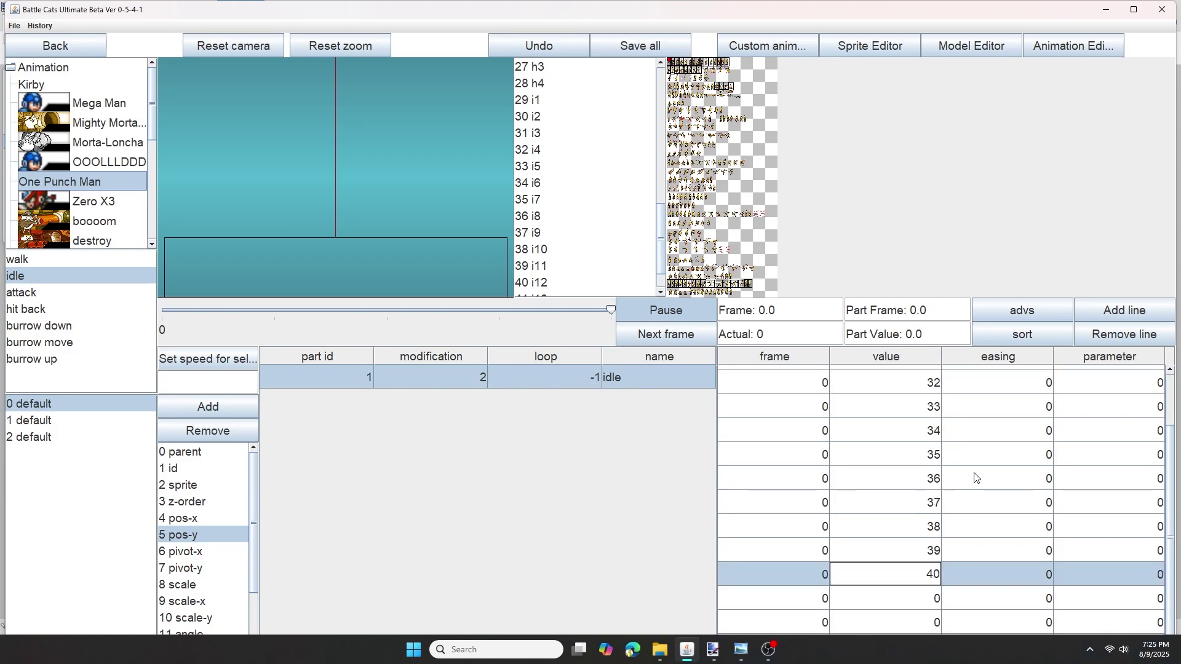
key("Return")
type("4")
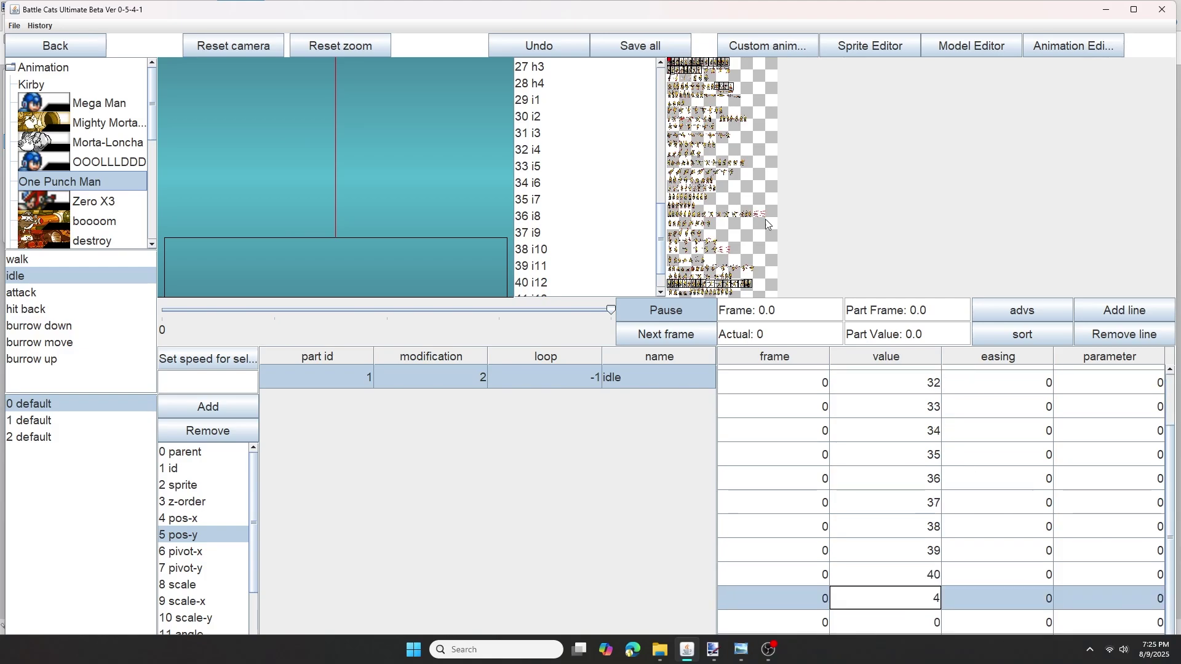
scroll(566, 209, "down", 1)
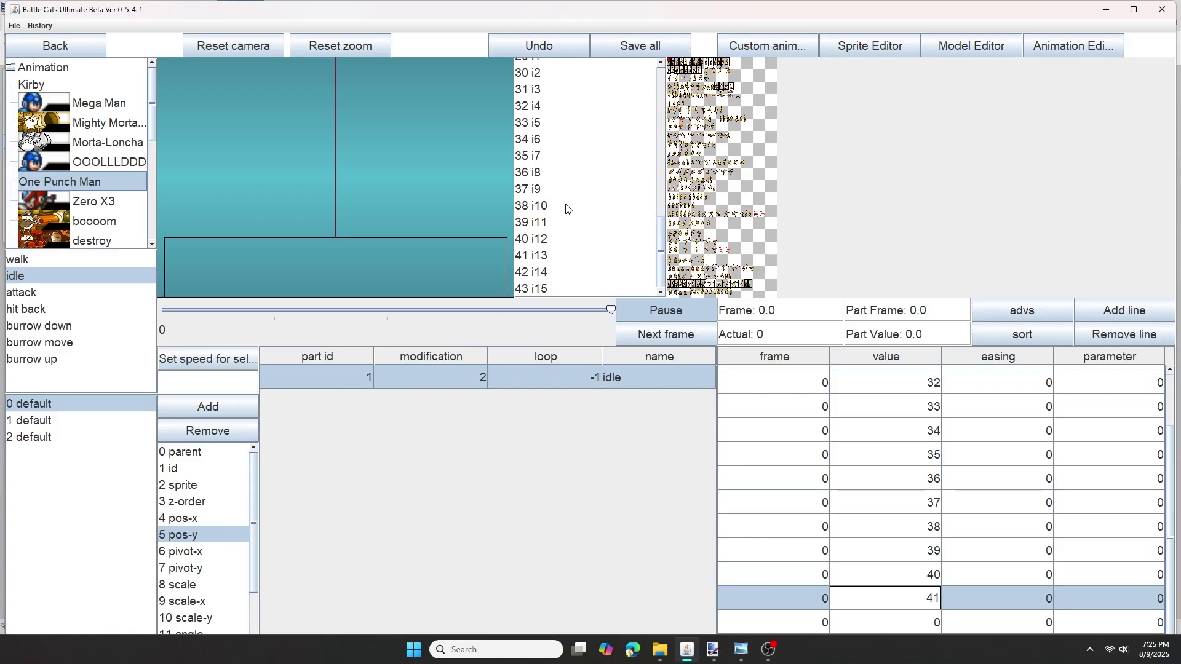
key("Return")
type("42")
key("Return")
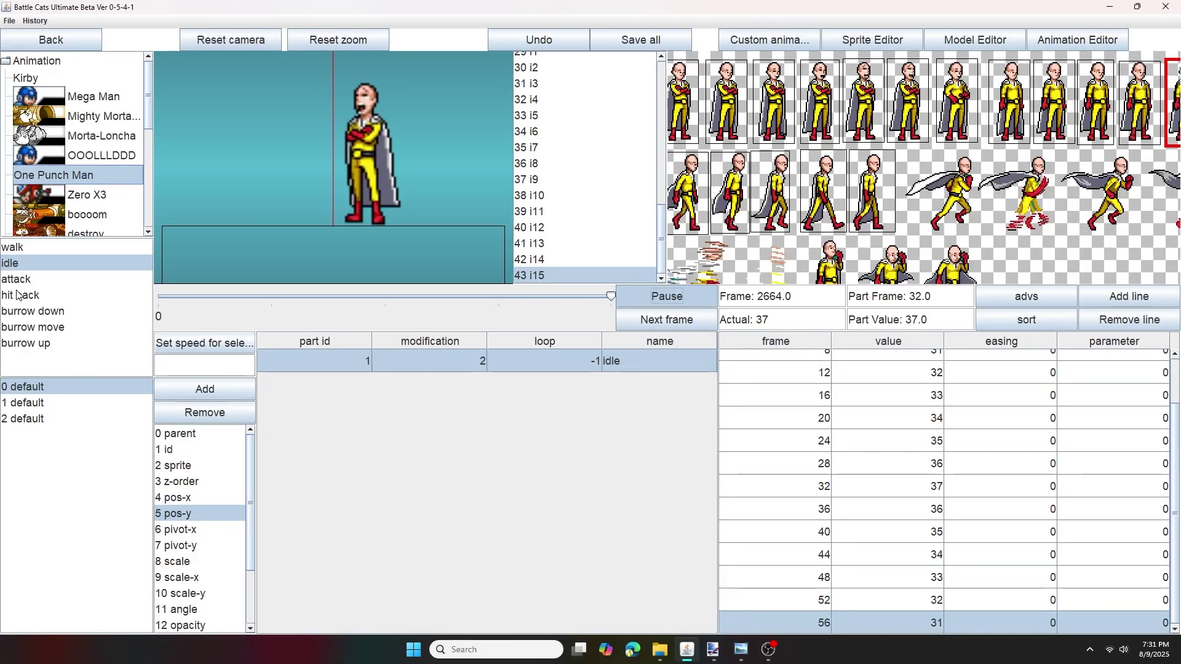
left_click(20, 281)
left_click(205, 388)
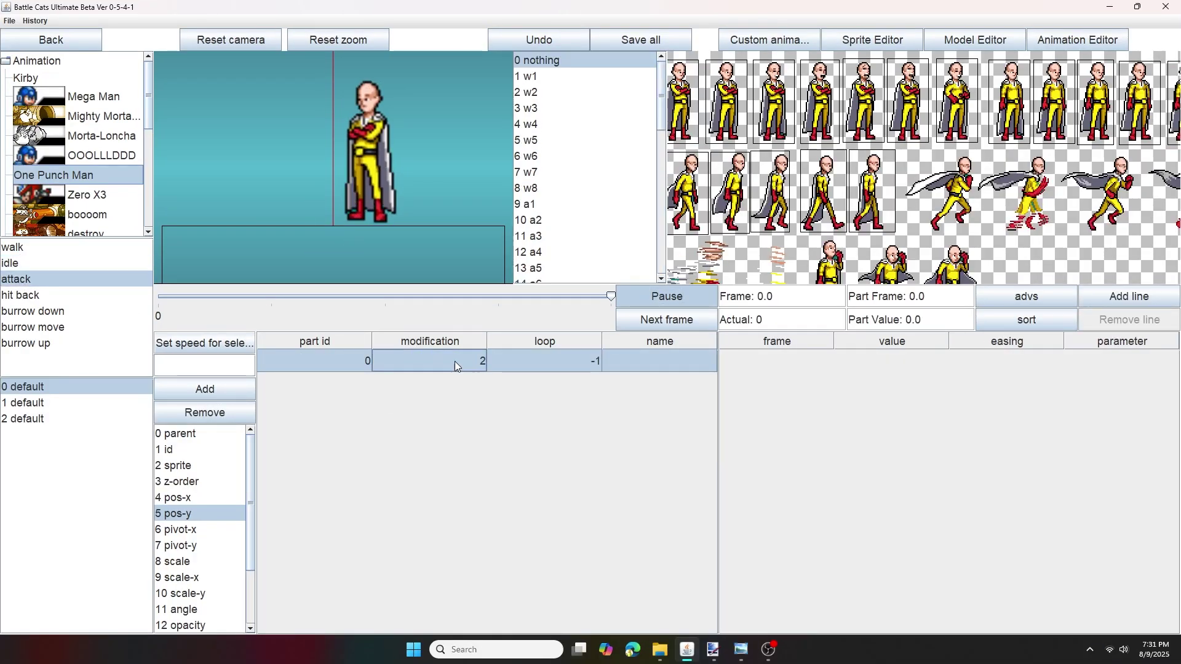
Name the new part line 'attack' and add keyframe rows to it.
double_click(658, 361)
type("attack")
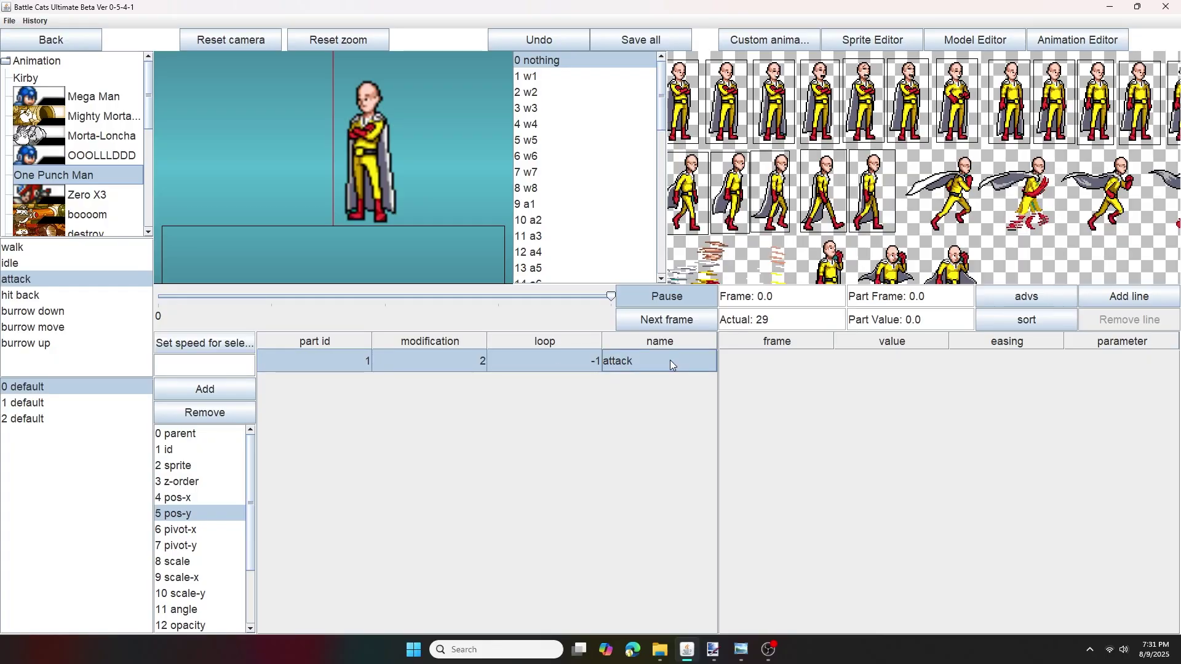
left_click(1129, 296)
scroll(628, 191, "down", 6)
left_click(1128, 296)
left_click(1127, 296)
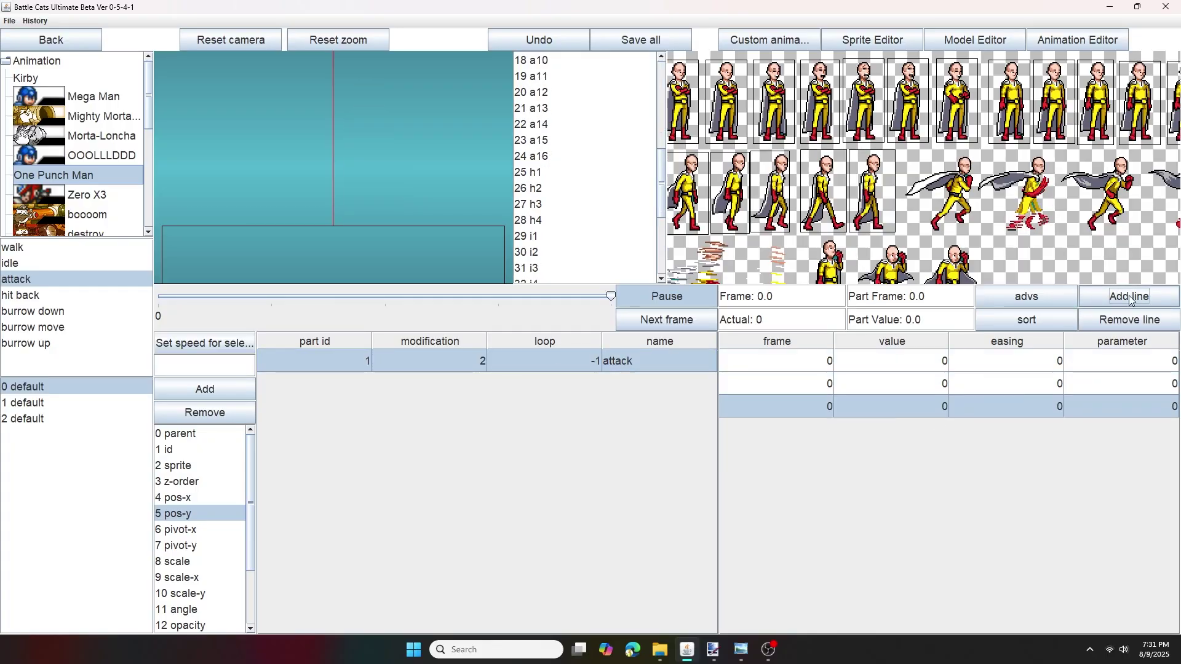
left_click(1128, 295)
left_click(1128, 296)
left_click(1127, 296)
left_click(1105, 298)
left_click(1105, 298)
left_click(1104, 297)
left_click(1105, 298)
left_click(1104, 297)
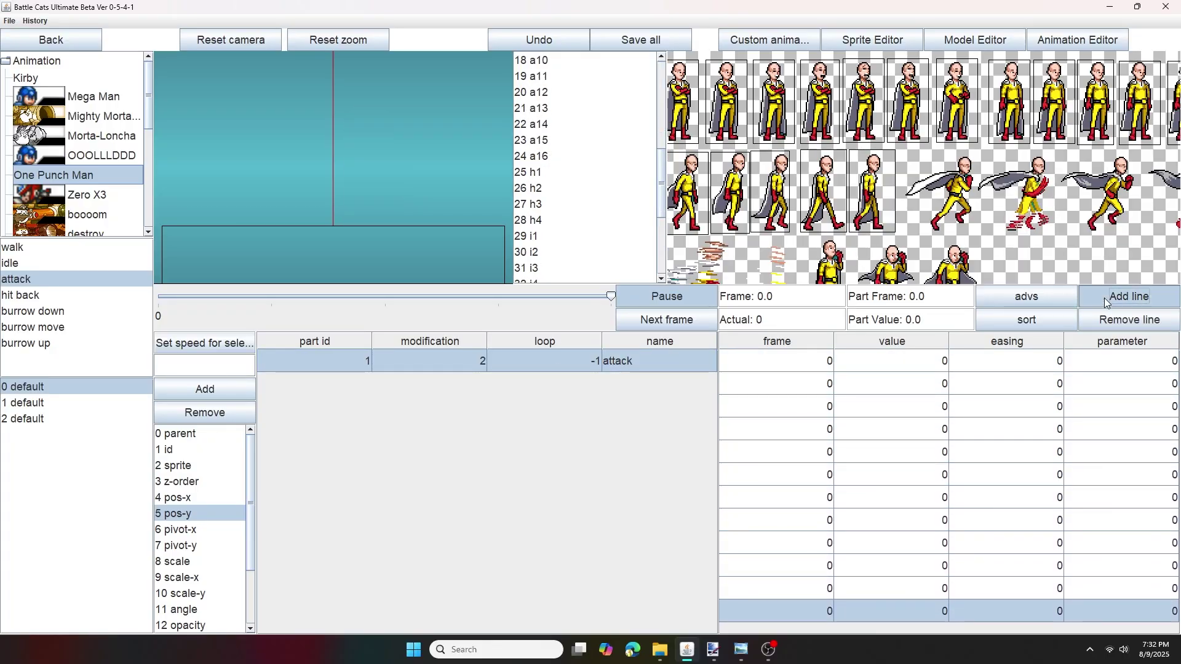
left_click(1104, 297)
left_click(1105, 298)
scroll(563, 121, "up", 3)
Enter sprite values 9 through 24 down the attack line's value column.
type("9 10 11 12 13 14 15 16 17 18 19 20 21 22")
key("Return")
type("23")
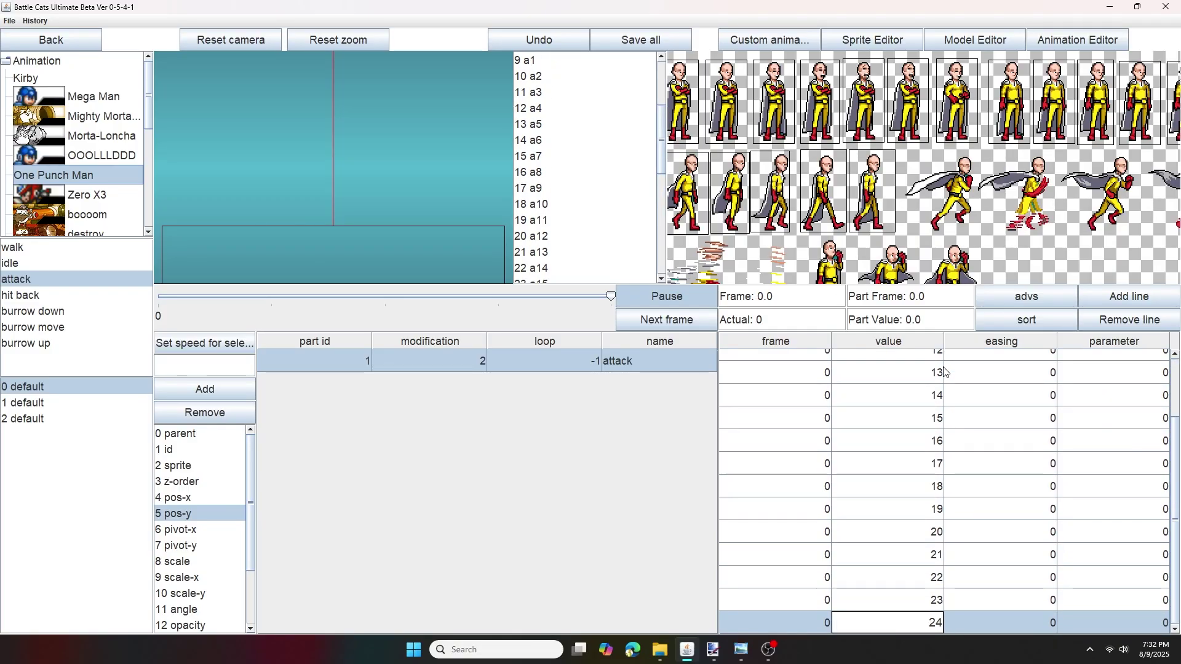
key("Return")
type("24")
key("Return")
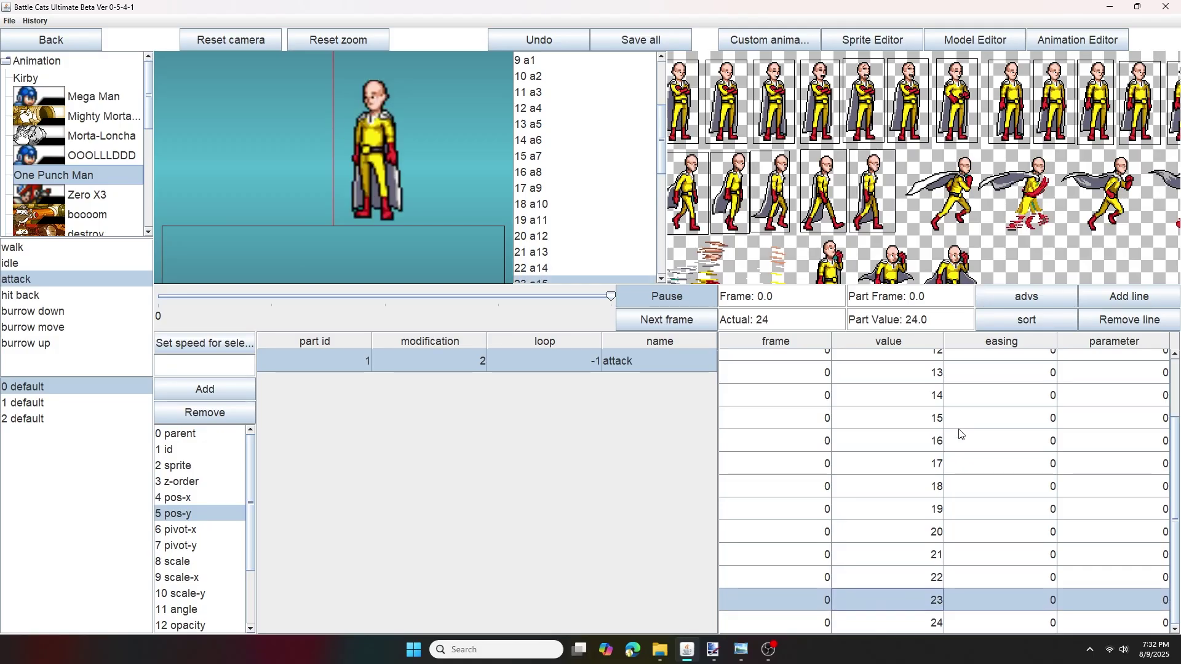
Set the attack keyframes' frames to 0, 2, 4 … 30 in steps of two.
left_click(895, 624)
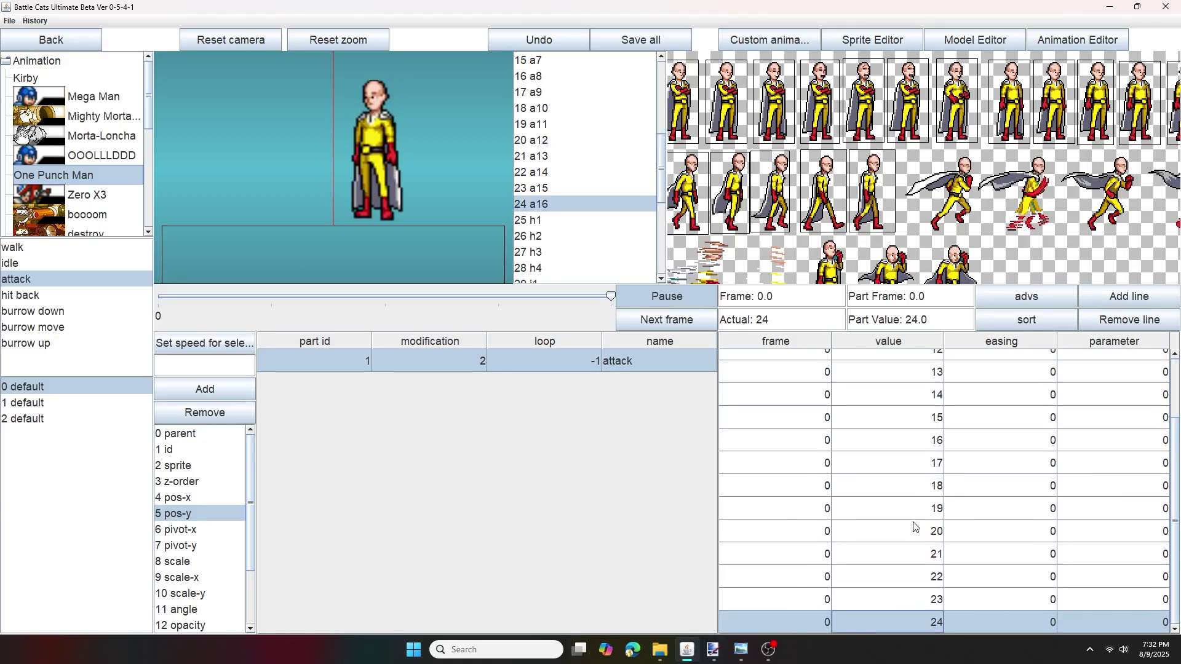
left_click(820, 361)
scroll(820, 361, "up", 1)
double_click(807, 361)
key("Return")
type("2 4 6 8 10 12 14 16")
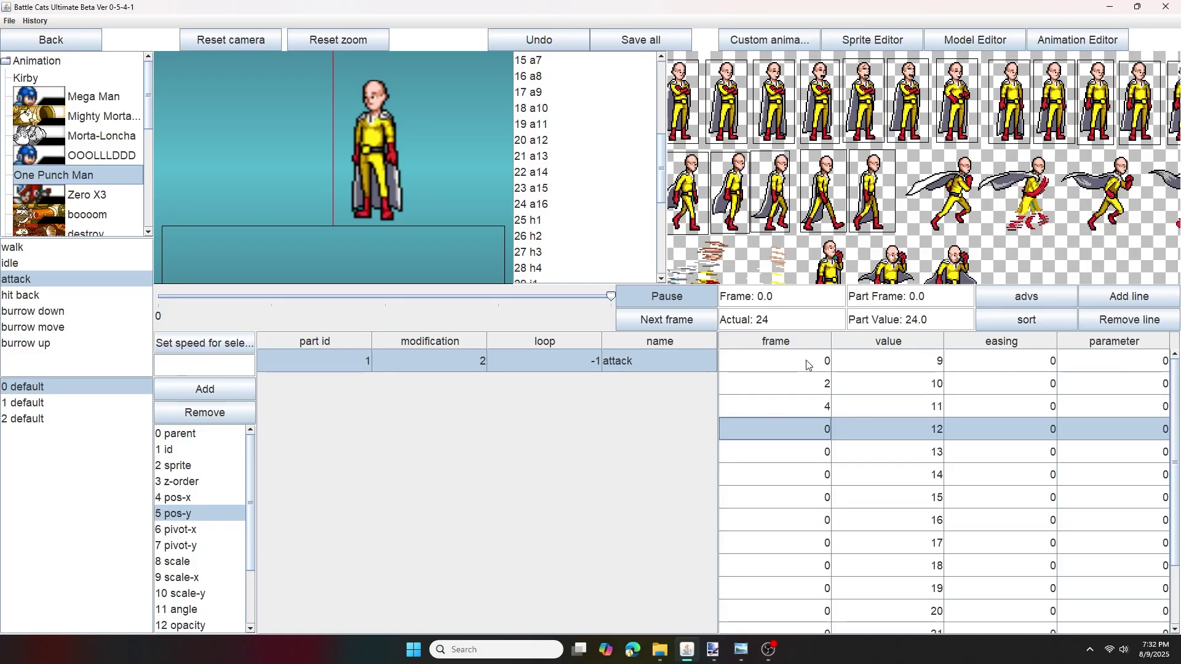
key("Return")
type("18 20 22 24")
key("Return")
type("26 28 30")
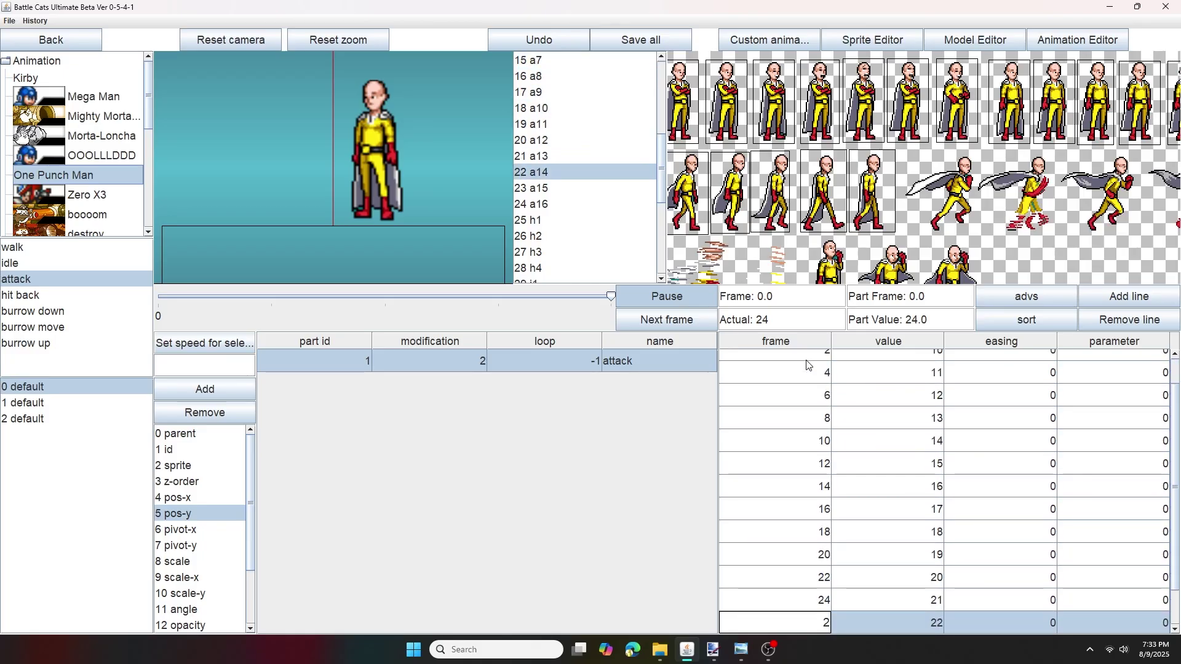
key("Return")
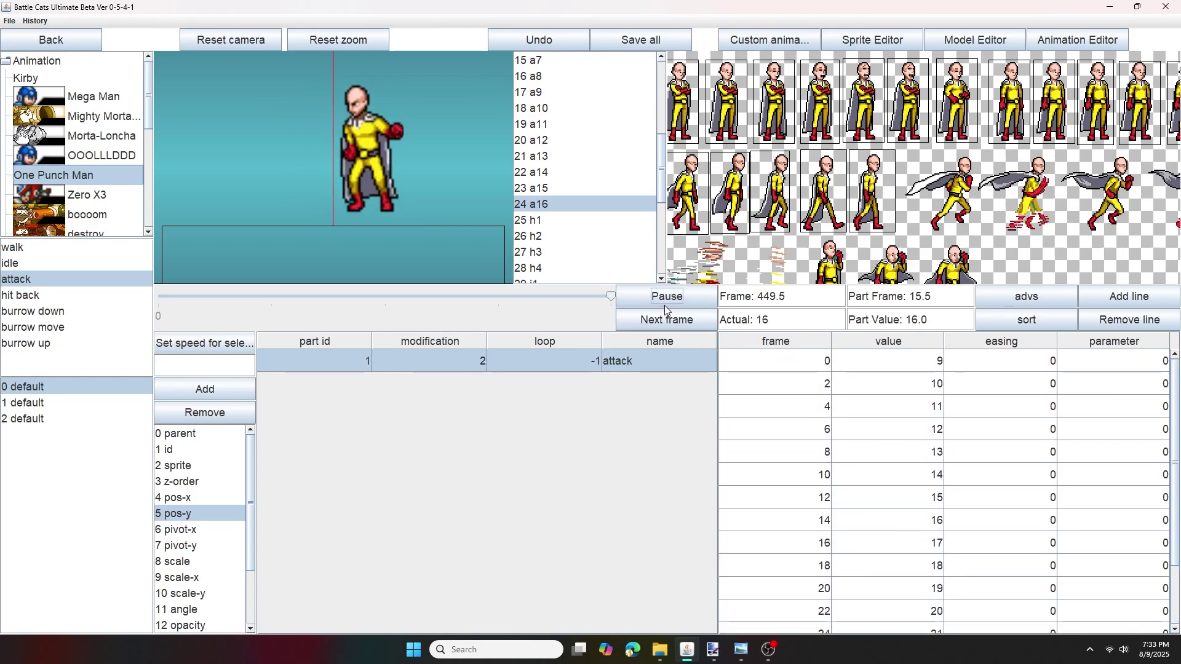
left_click(21, 295)
Add a sprite track named 'hit back' and give it keyframe rows.
left_click(221, 393)
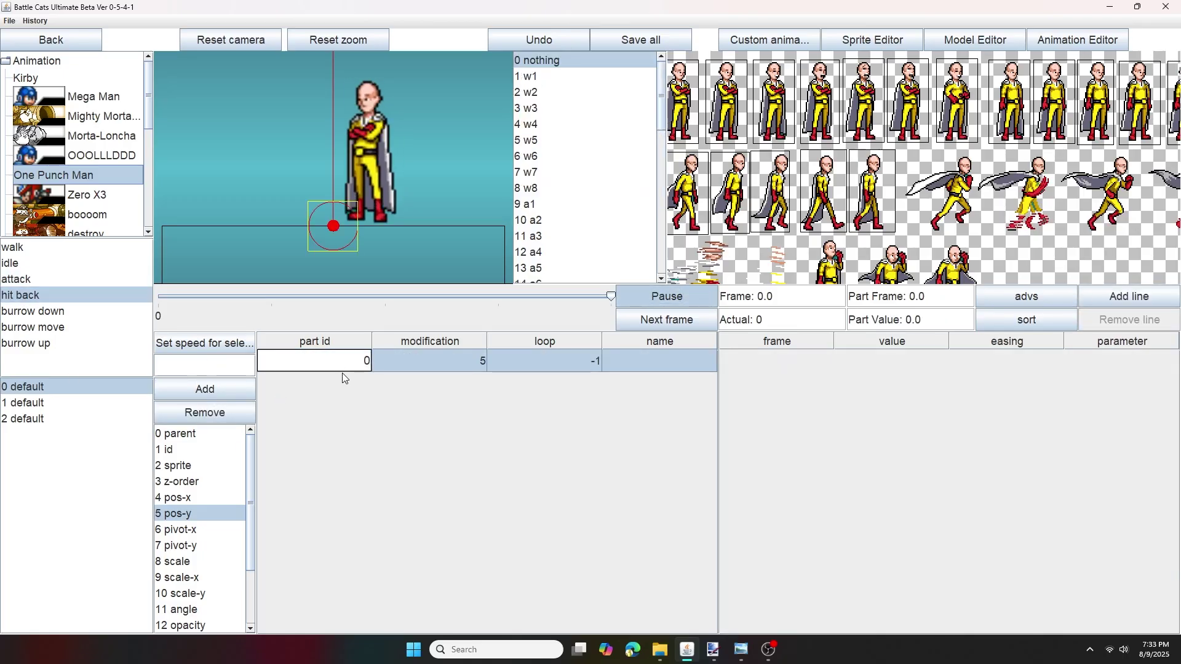
double_click(647, 361)
type("hit back")
key("Return")
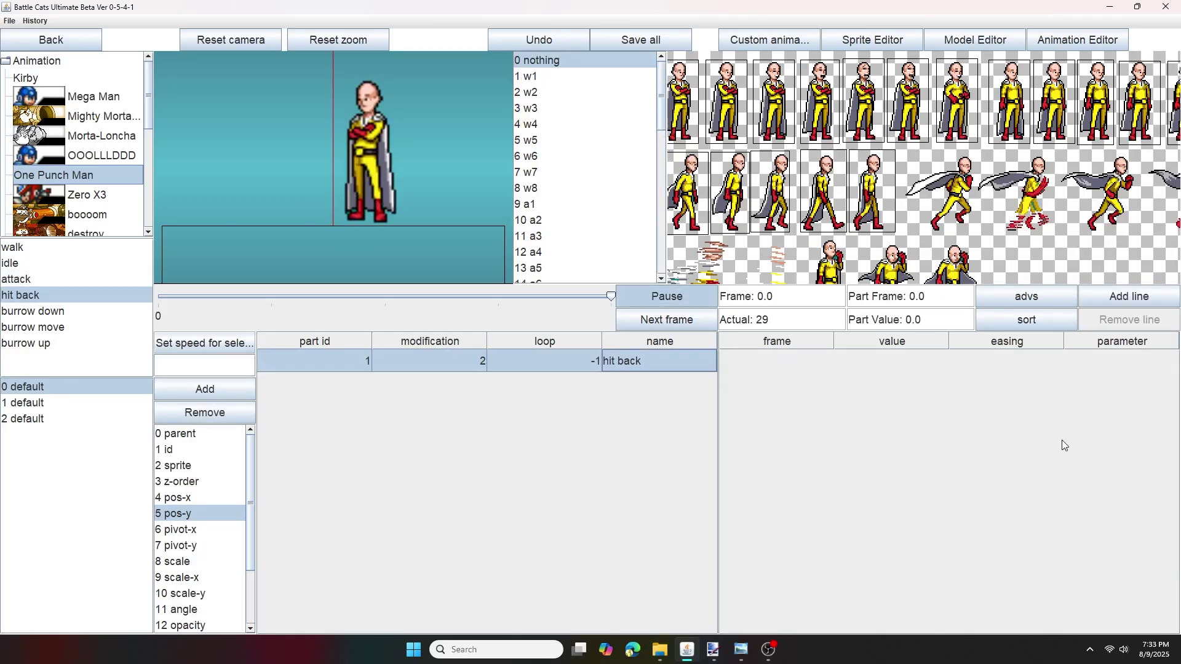
left_click(1117, 297)
Enter sprite values 25–28 and frames 0, 2, 4, 6 for the hit back keyframes.
double_click(931, 363)
type("2")
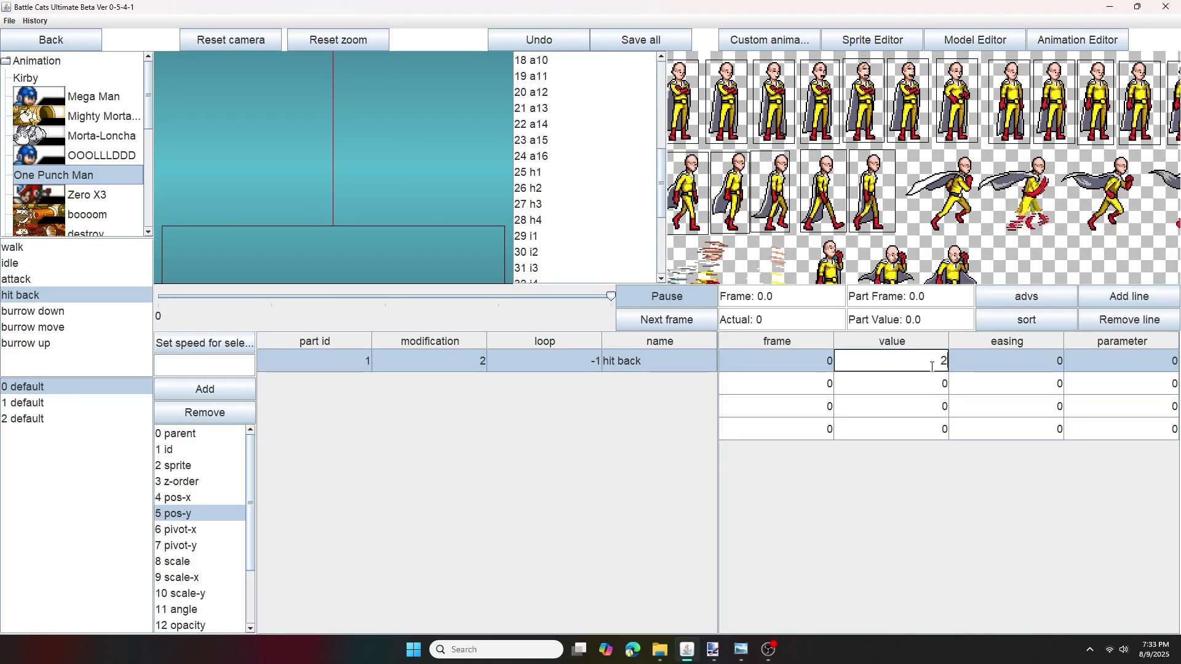
type("5")
key("Return")
type("26")
key("Return")
type("27")
key("Return")
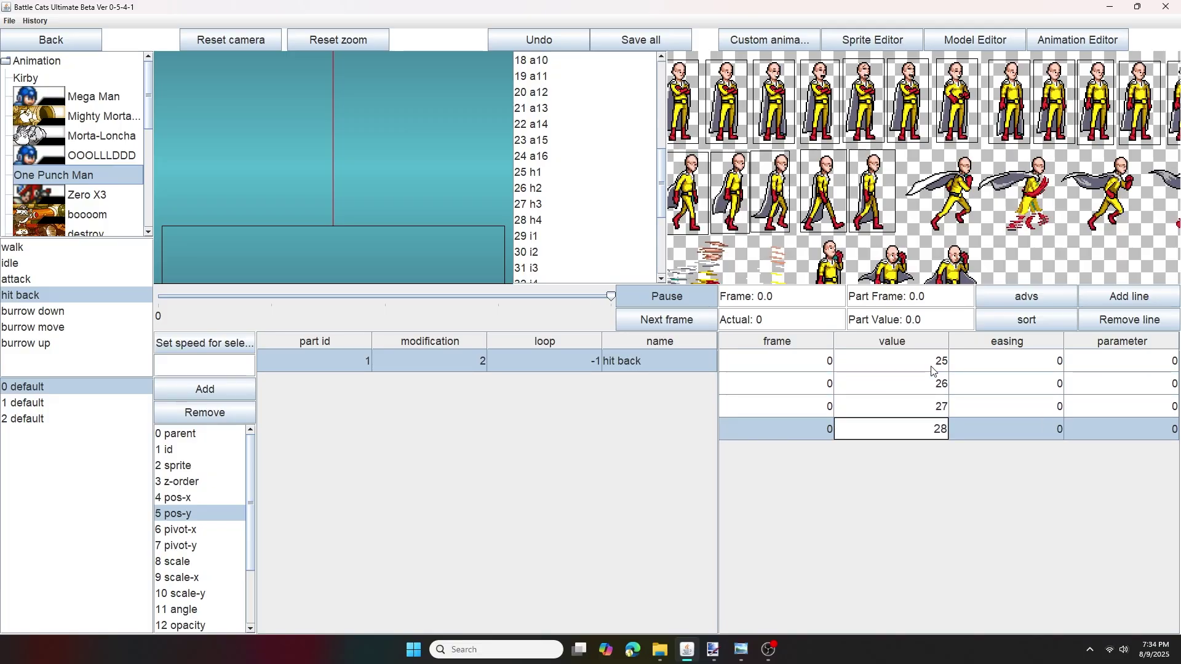
key("Return")
type("2")
key("Return")
type("4")
key("Return")
type("6")
key("Return")
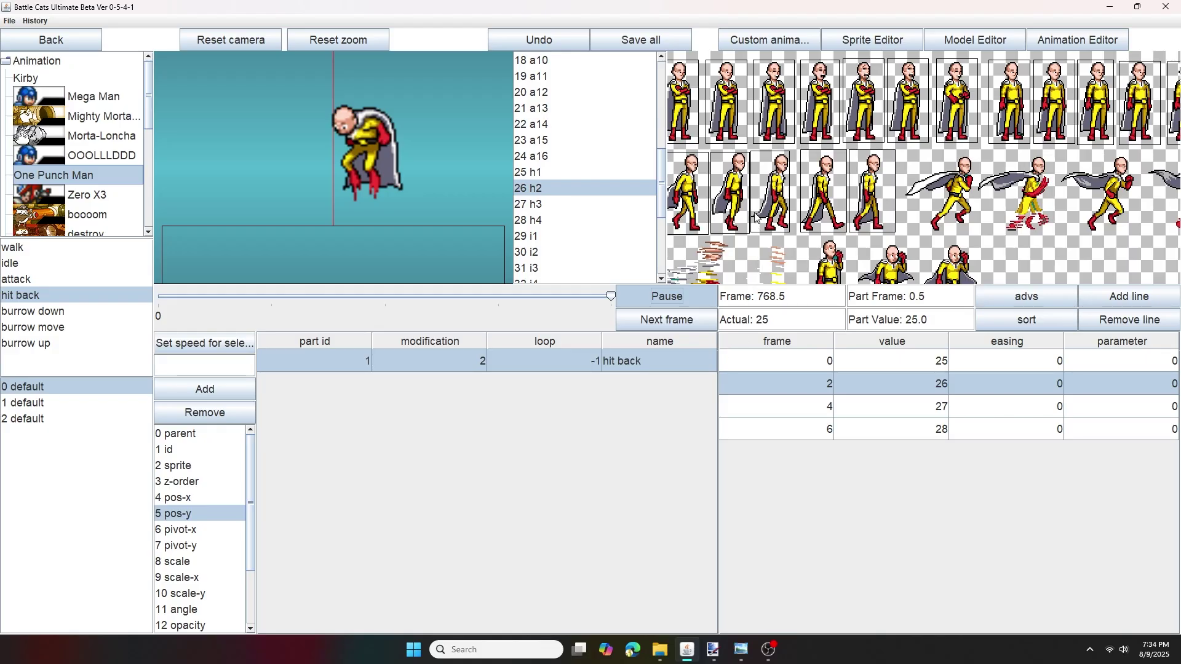
Preview One Punch Man's walk, idle, attack and hit back animations in the Custom animation viewer.
left_click(771, 46)
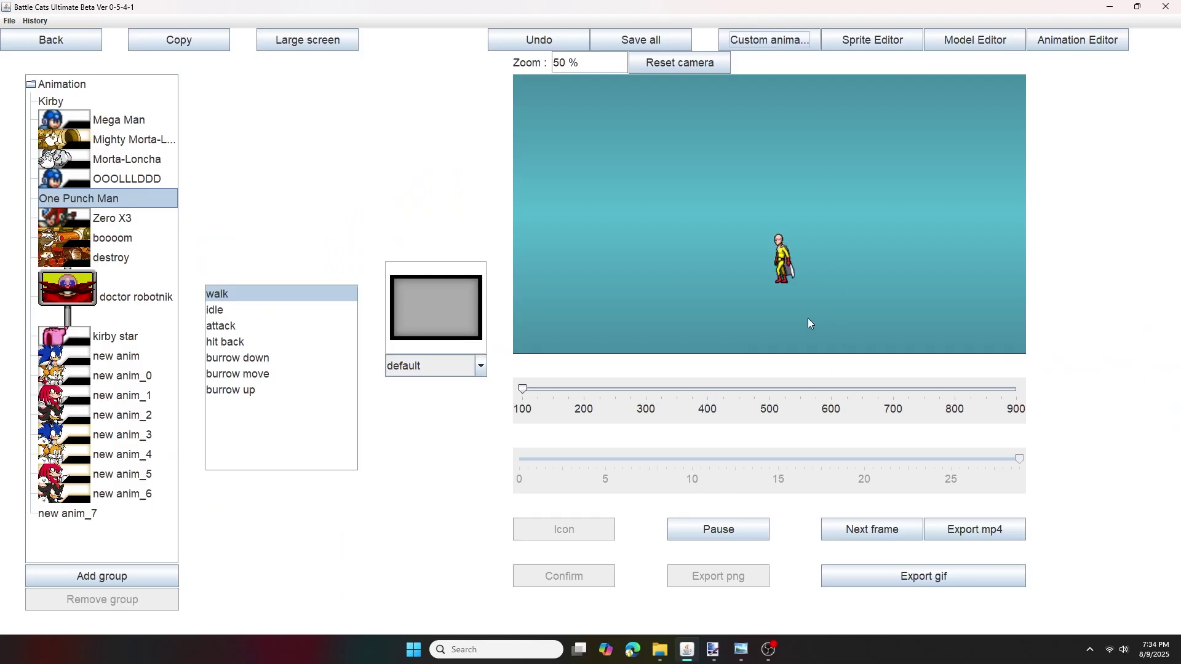
scroll(769, 282, "up", 10)
scroll(814, 275, "down", 1)
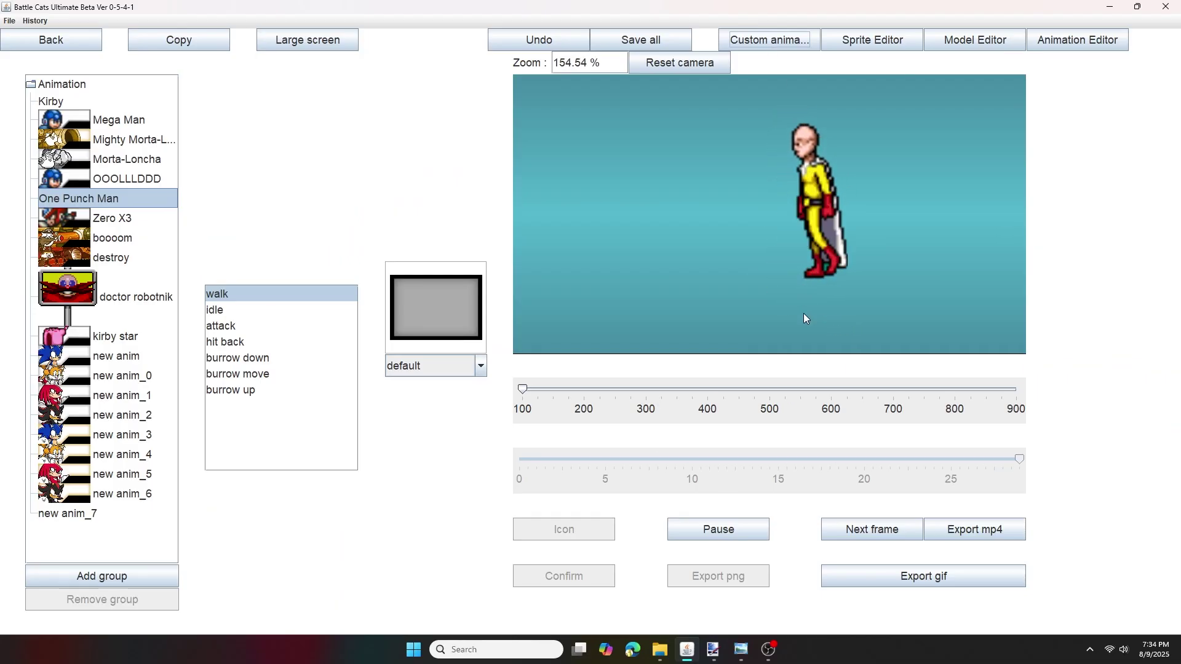
left_click(246, 312)
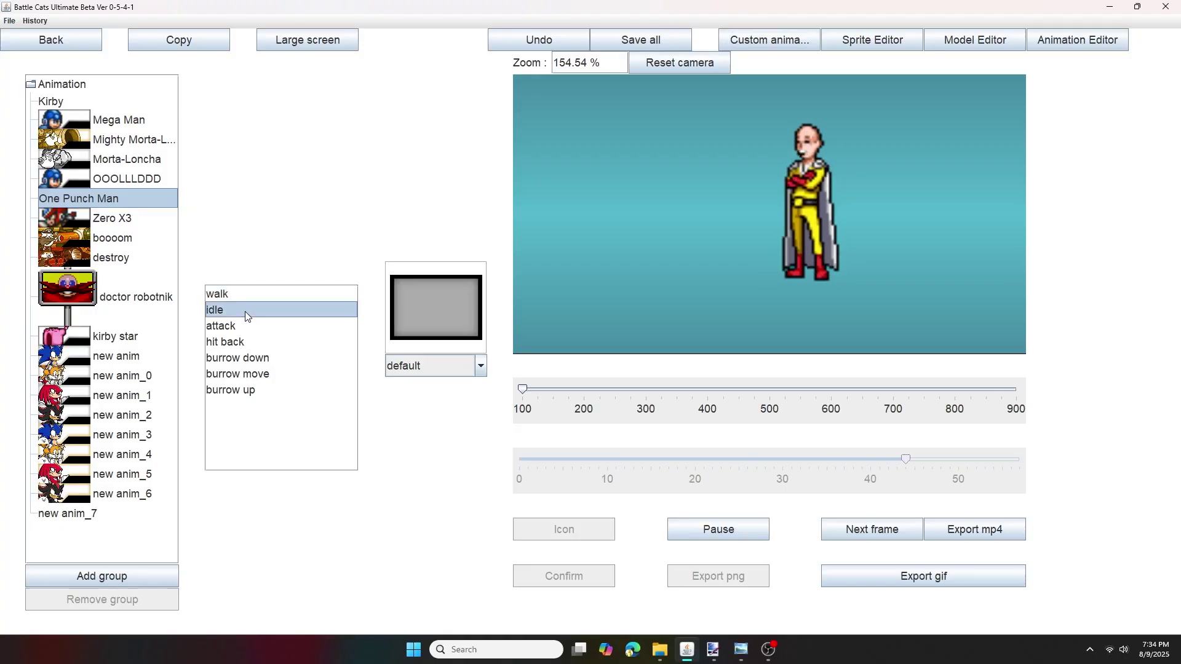
left_click(243, 325)
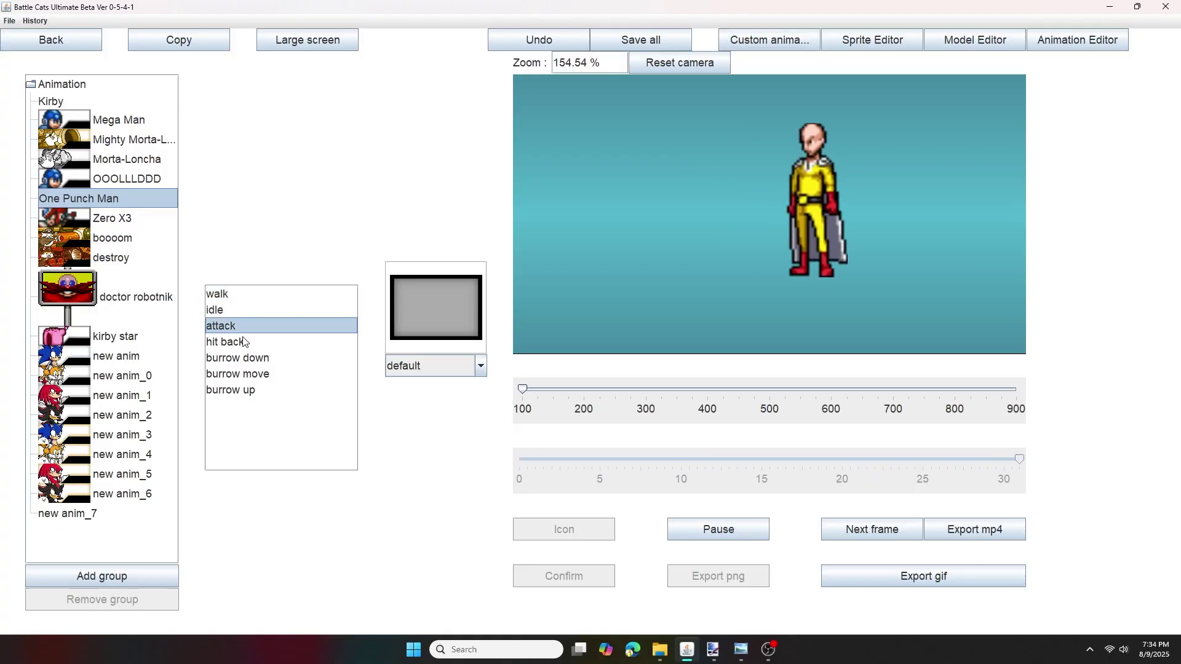
left_click(241, 343)
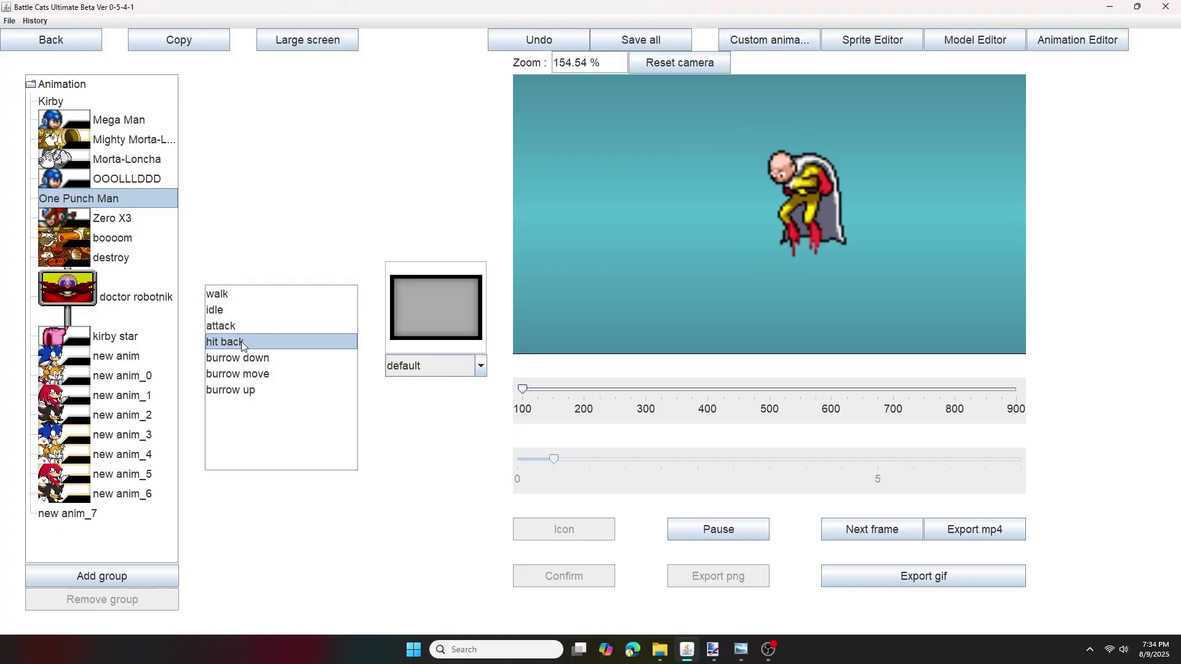
left_click(245, 310)
key("Up")
key("Down")
key("Down")
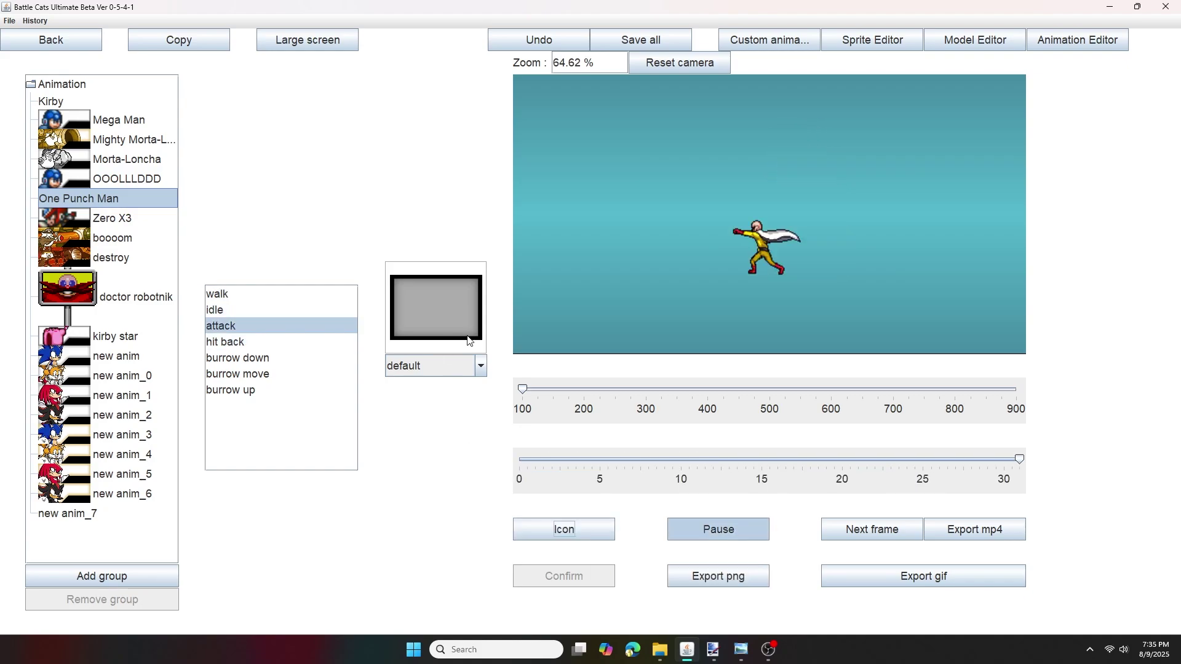
Start icon framing from the attack pose.
double_click(450, 377)
double_click(449, 376)
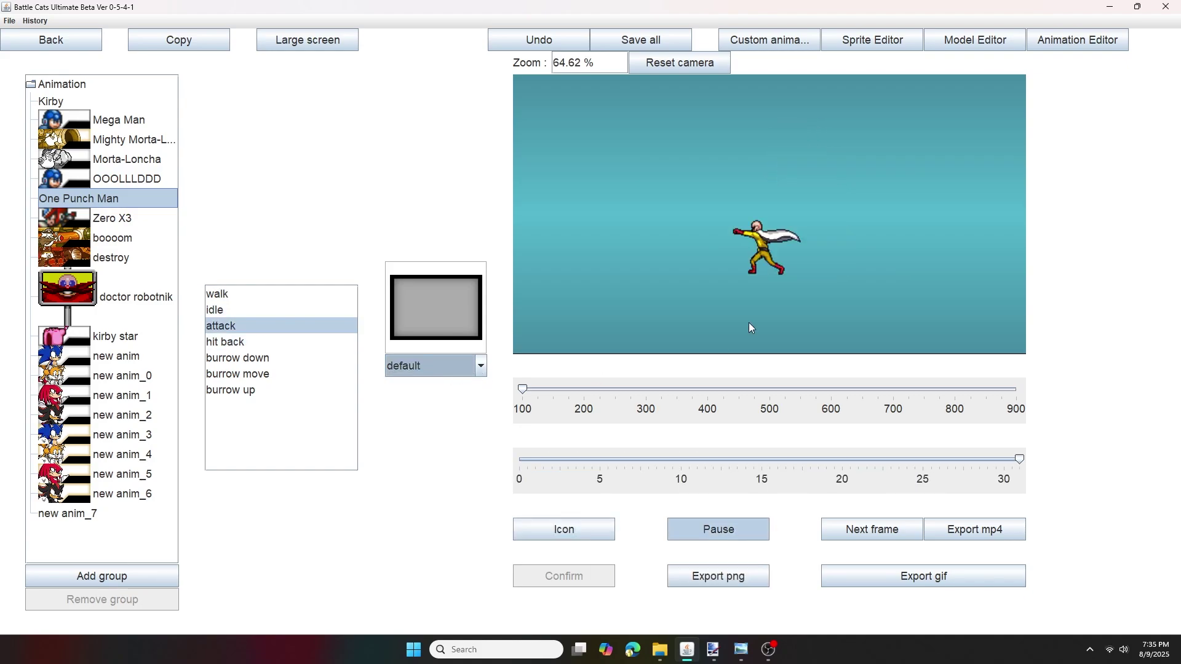
scroll(679, 283, "up", 5)
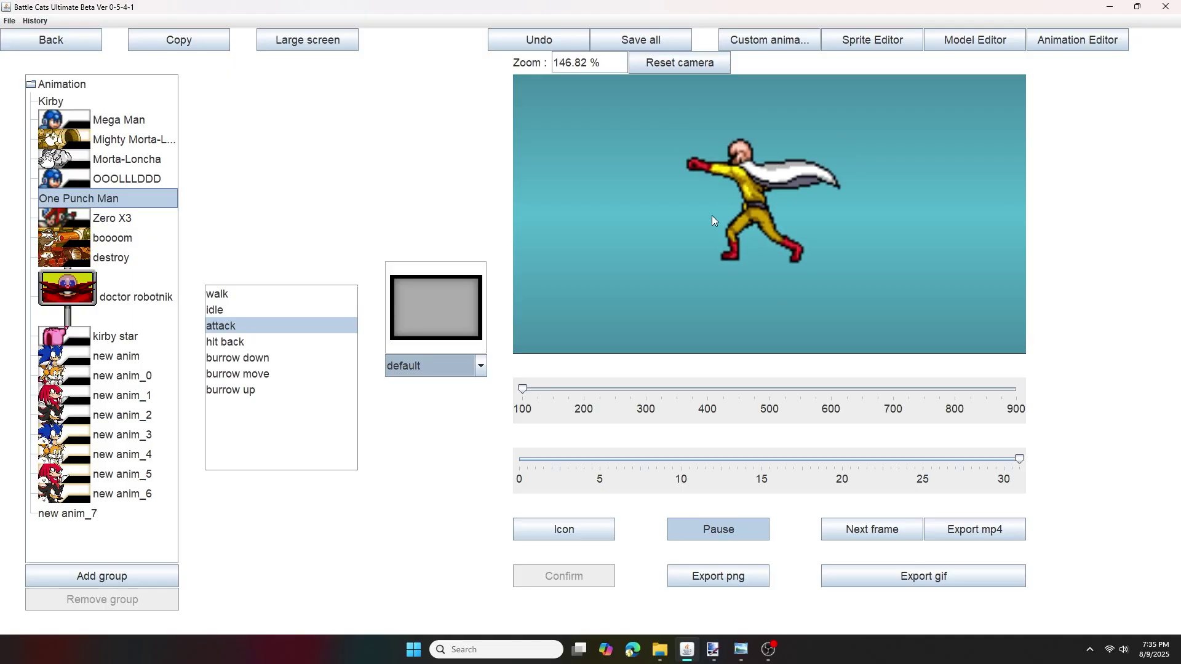
left_click(544, 541)
scroll(726, 221, "down", 8)
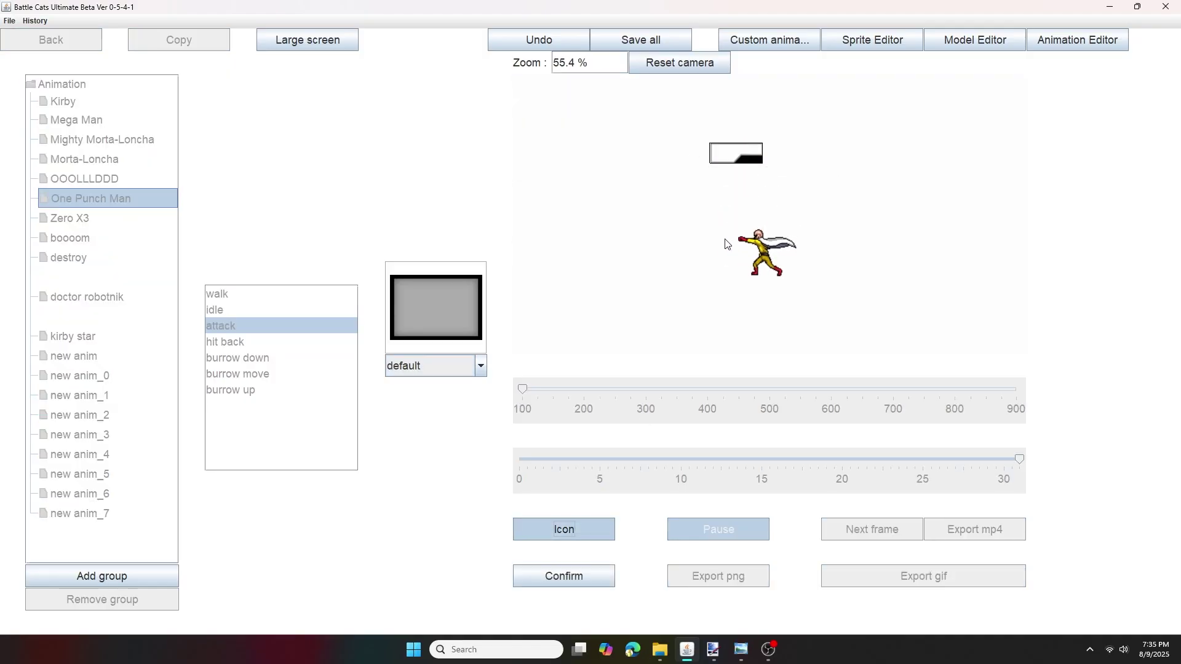
Frame the attack pose as the display icon, confirm replacing it, and exit icon mode.
left_click_drag(723, 205, 764, 236)
scroll(764, 265, "up", 3)
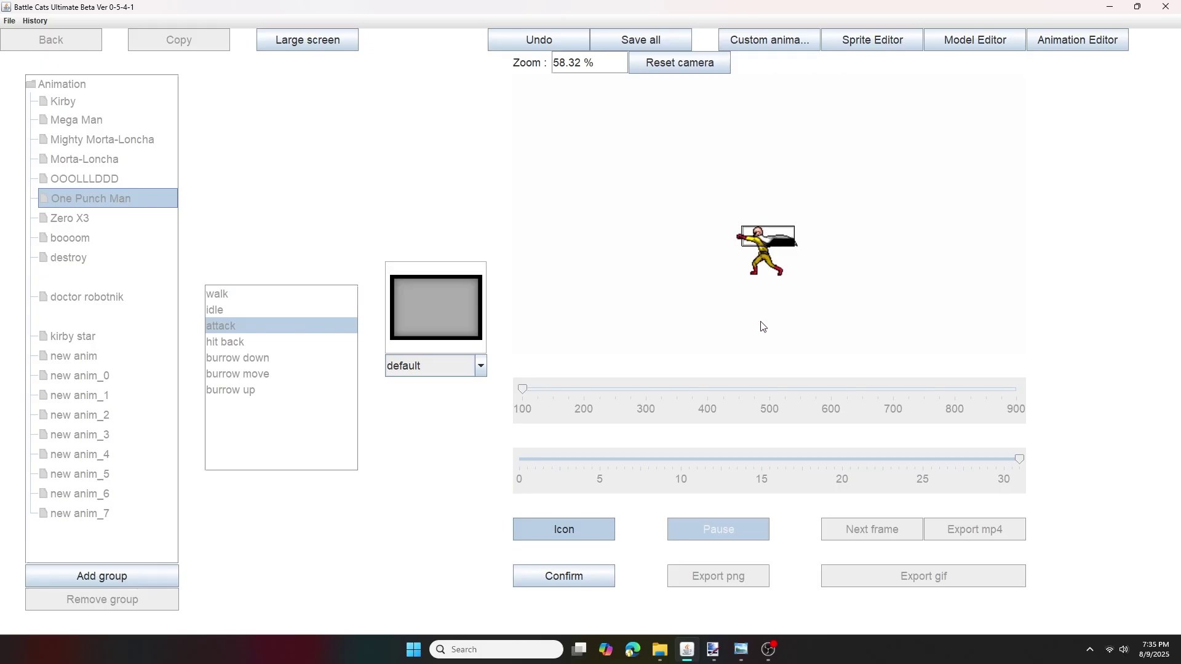
left_click(557, 576)
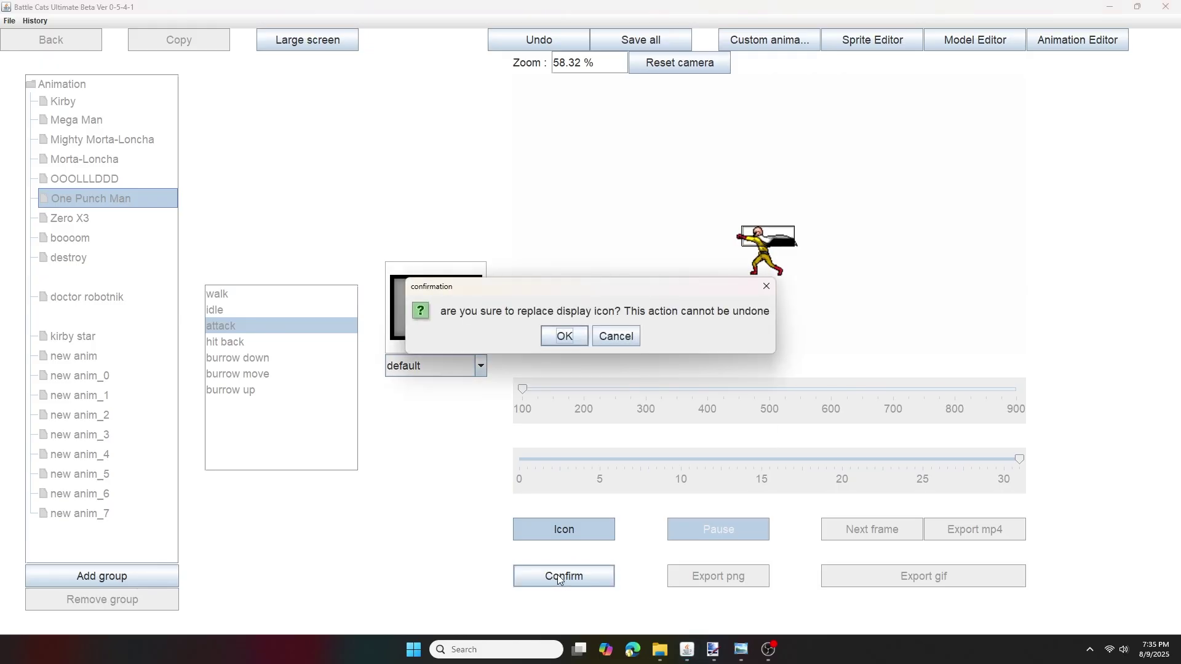
left_click(562, 336)
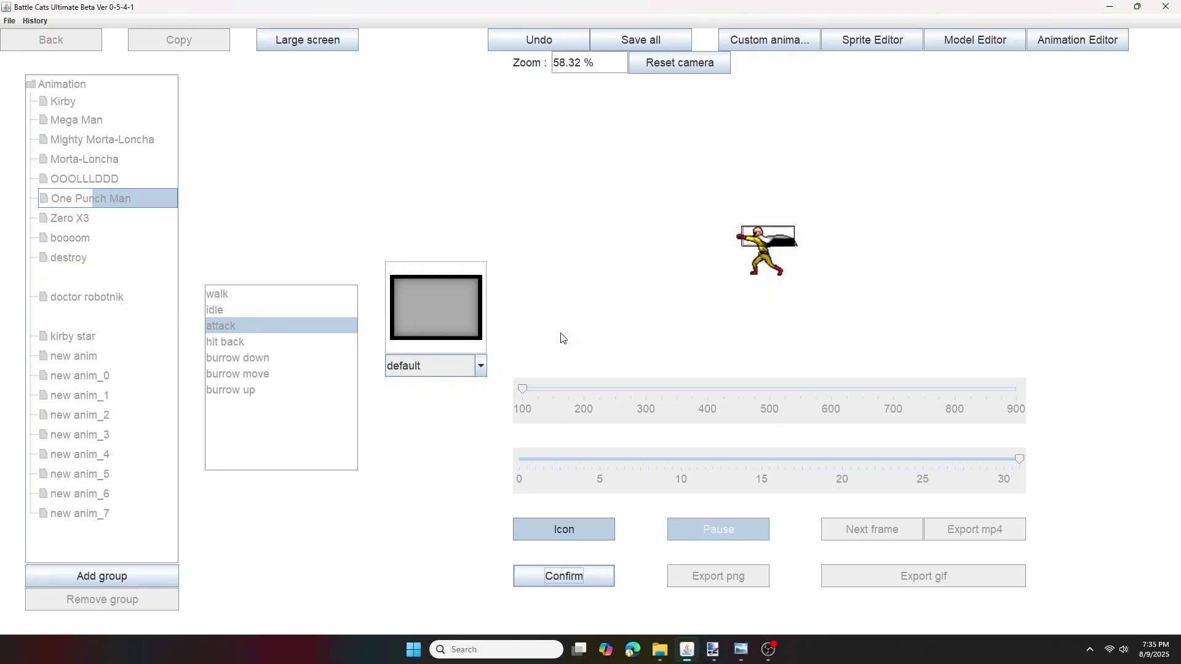
left_click(578, 532)
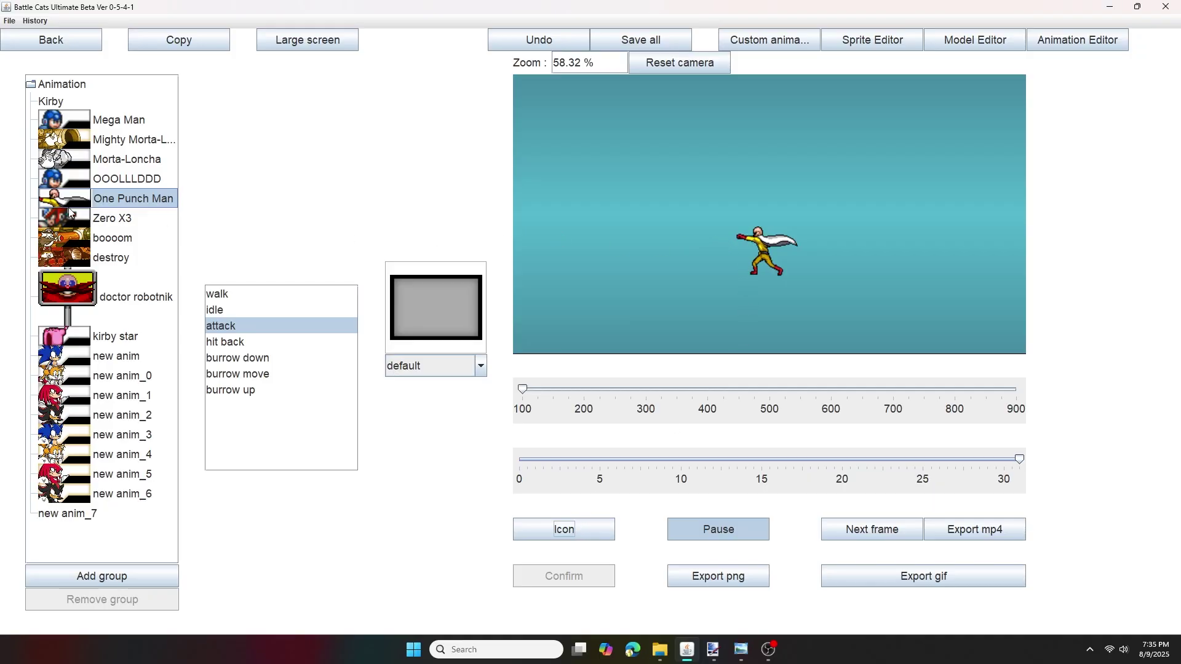
Switch the icon type to uni_s and frame it from the attack pose.
left_click(479, 369)
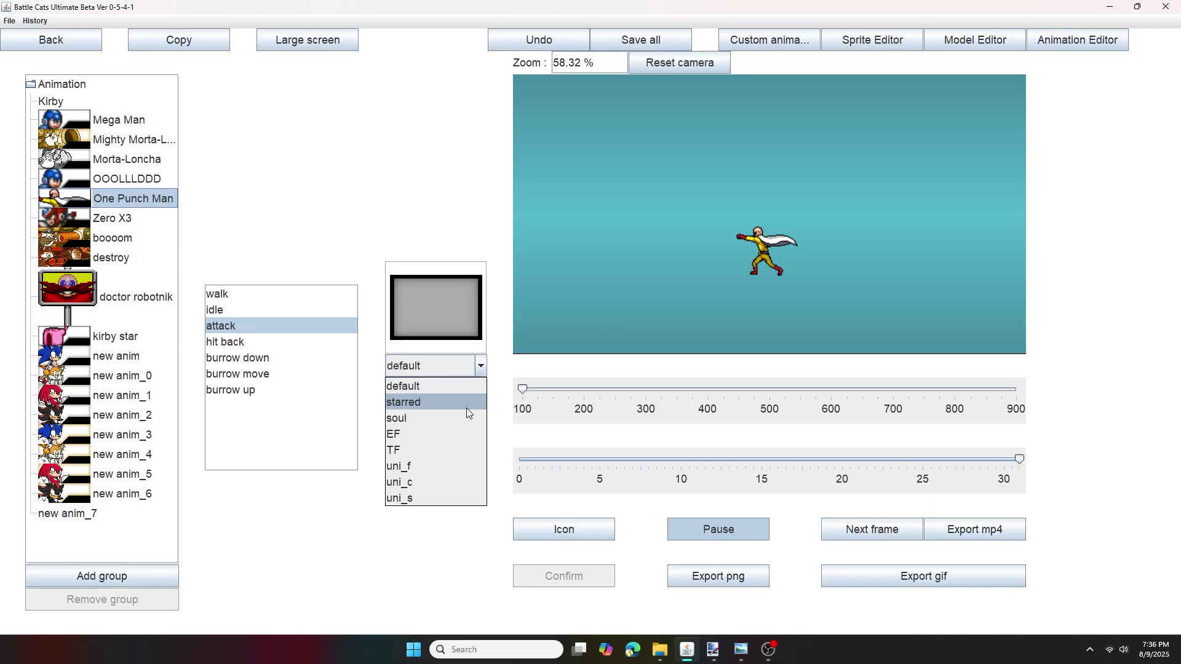
left_click(430, 499)
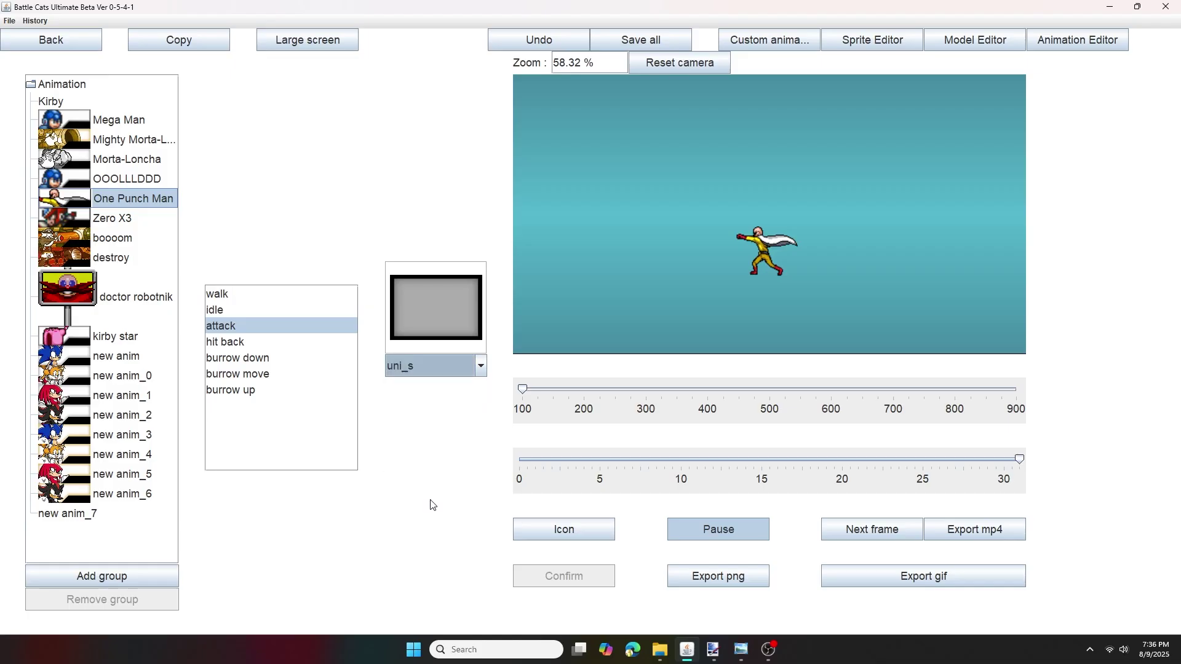
left_click(569, 530)
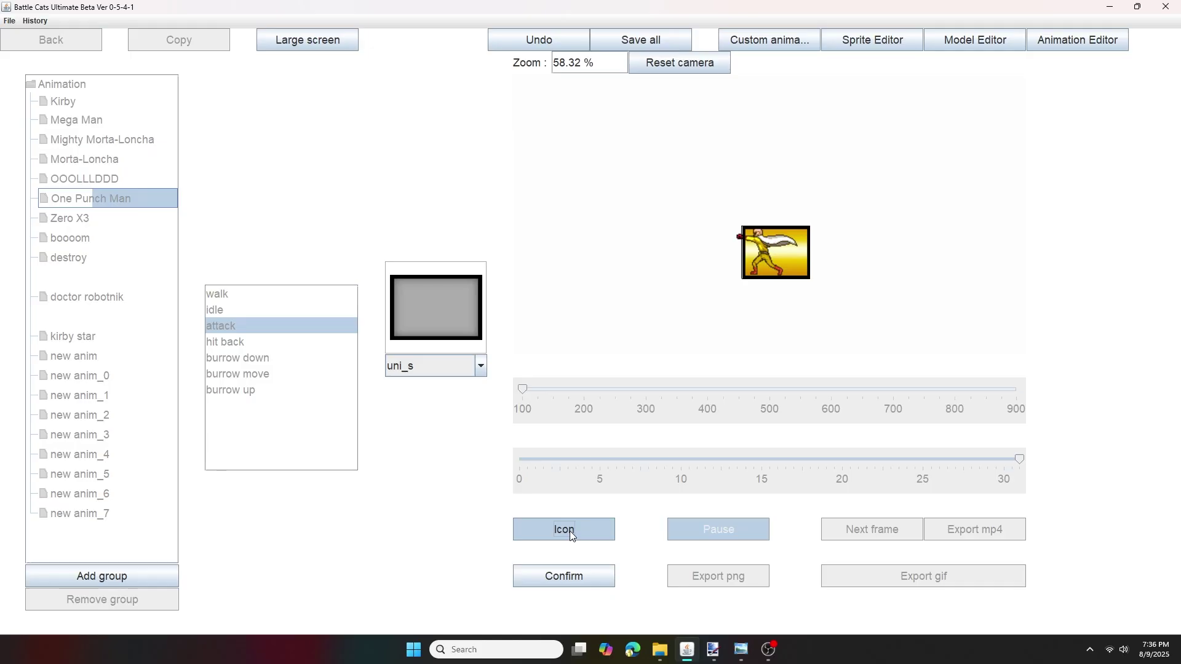
scroll(776, 249, "down", 1)
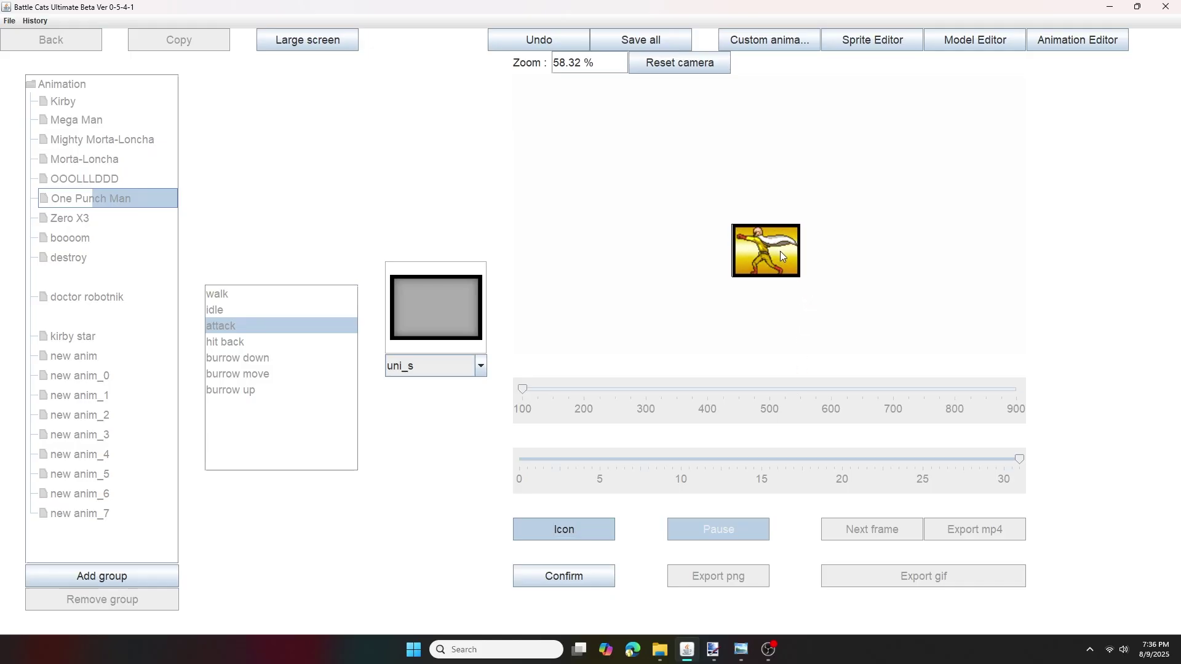